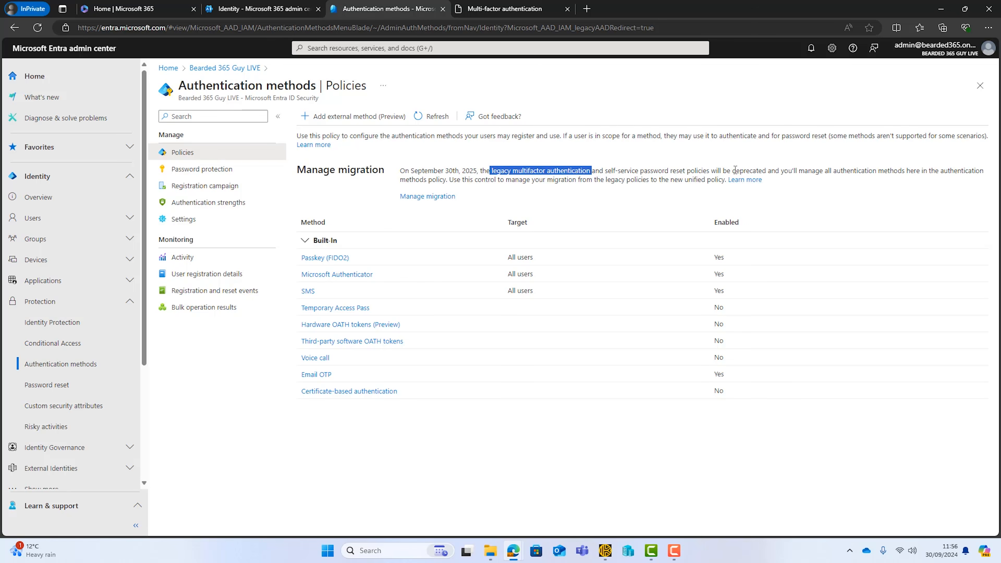
Step: Review the legacy multi-factor authentication service settings and the migration status options of the authentication methods policy
{"action": "left_click", "coordinate": [508, 9]}
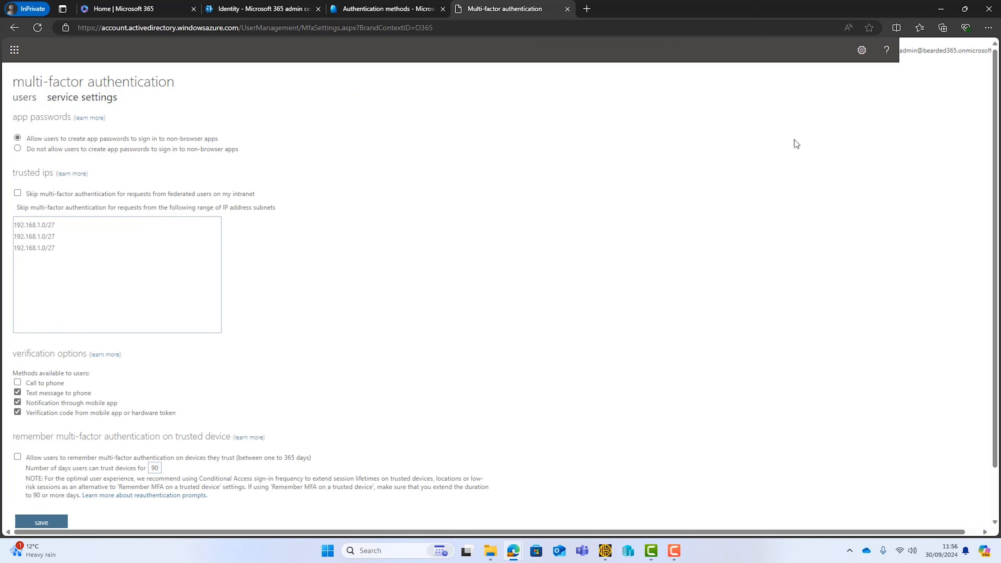
{"action": "left_click", "coordinate": [370, 6]}
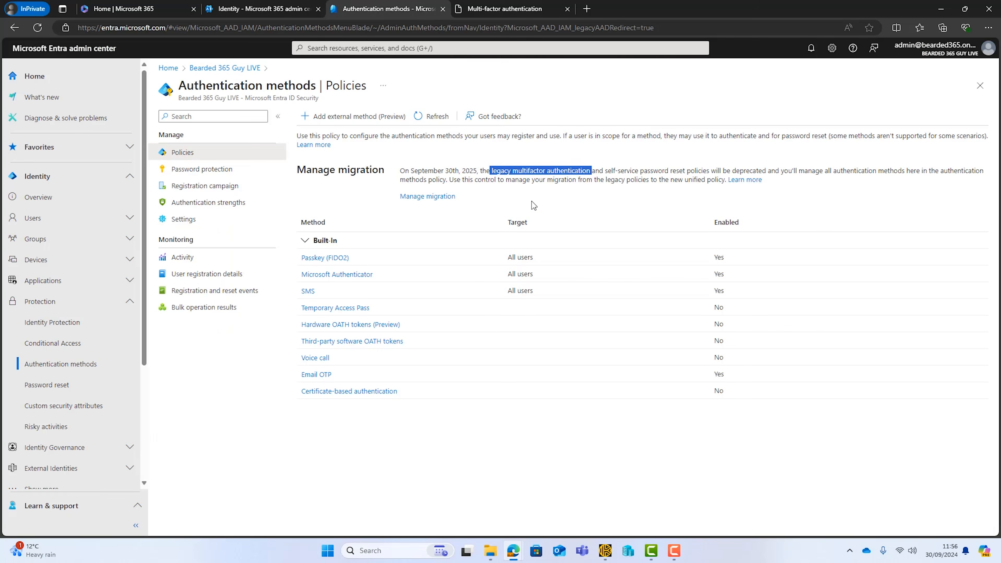
{"action": "left_click", "coordinate": [416, 198]}
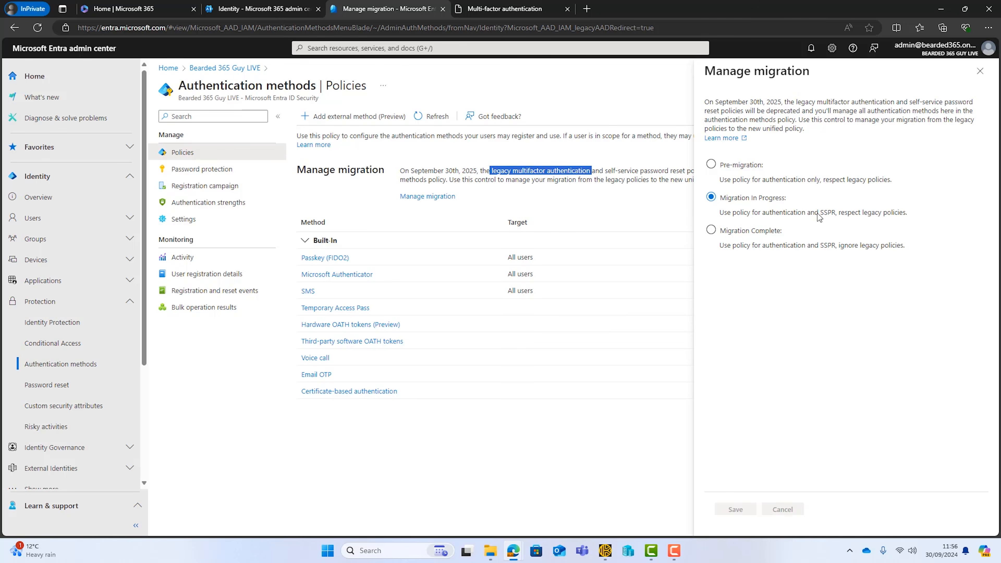
{"action": "left_click", "coordinate": [859, 214]}
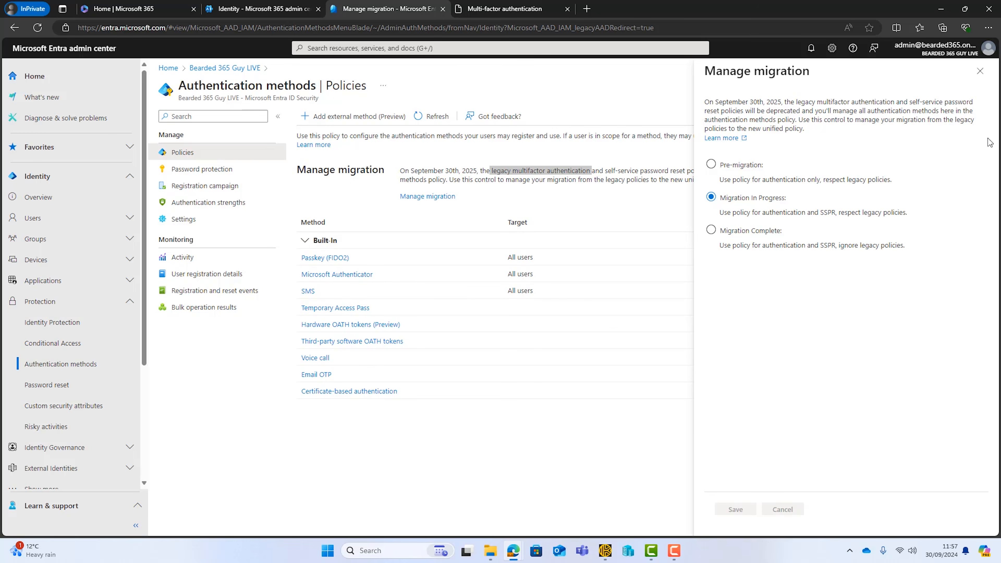
{"action": "left_click", "coordinate": [980, 71]}
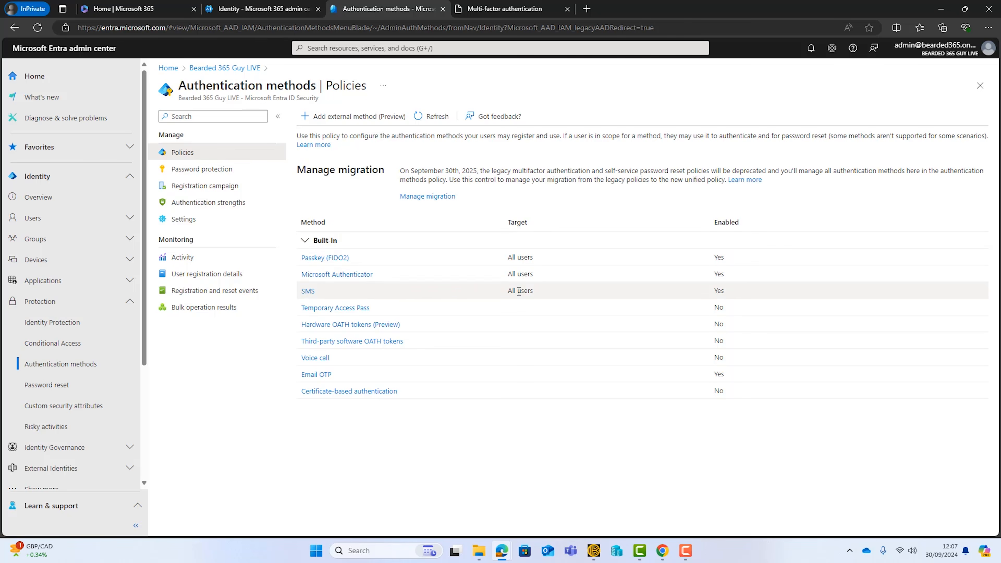
Step: Check the Microsoft Authenticator method settings and compare the legacy MFA verification options with the authentication methods policy list
{"action": "left_click", "coordinate": [348, 275]}
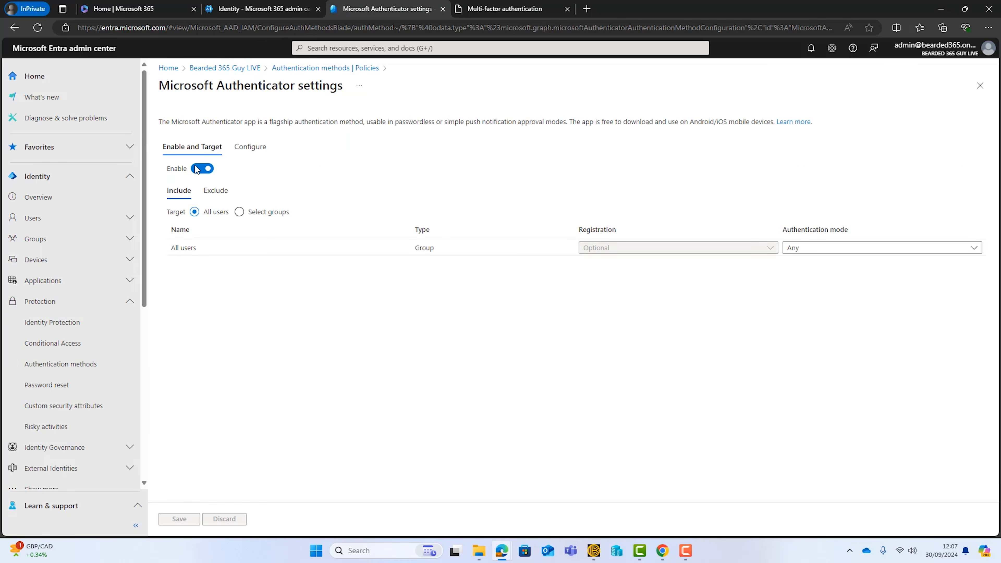
{"action": "left_click", "coordinate": [288, 71]}
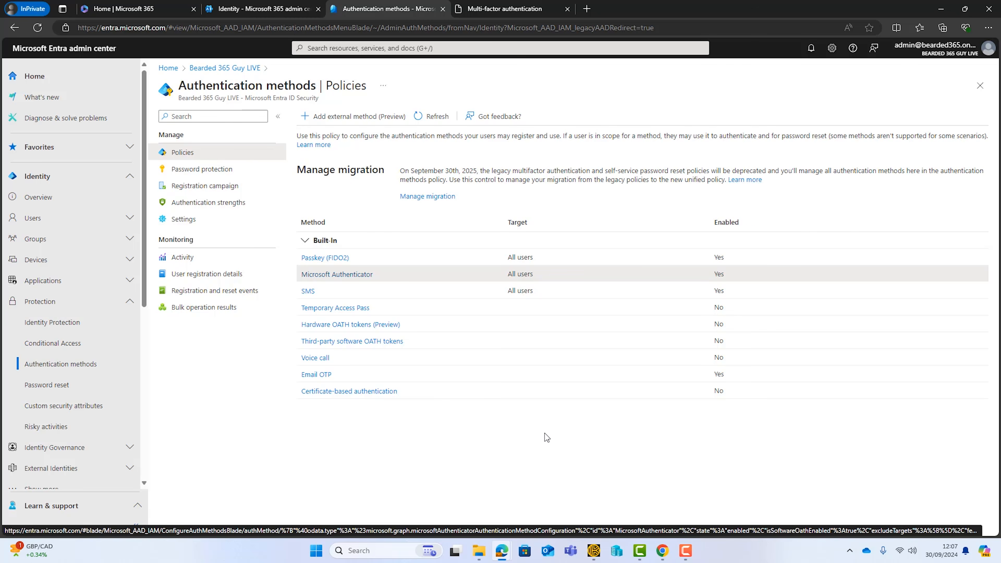
{"action": "left_click", "coordinate": [525, 8]}
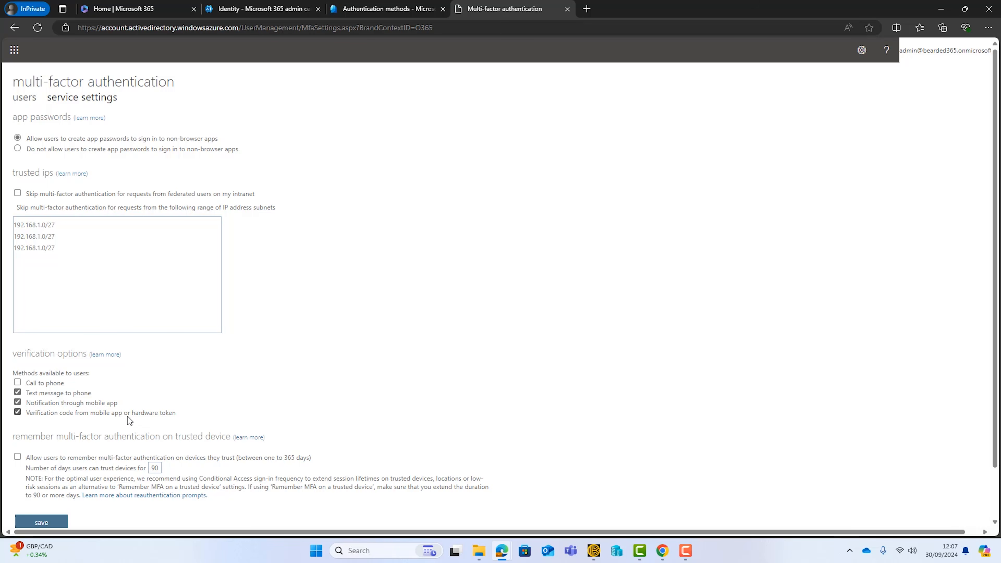
{"action": "left_click", "coordinate": [374, 8]}
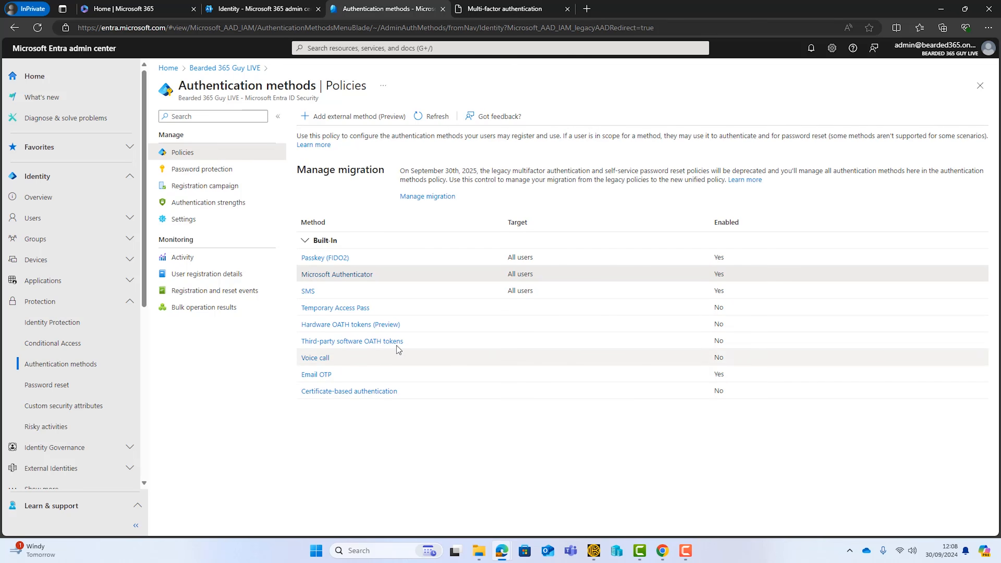
{"action": "left_click", "coordinate": [474, 12]}
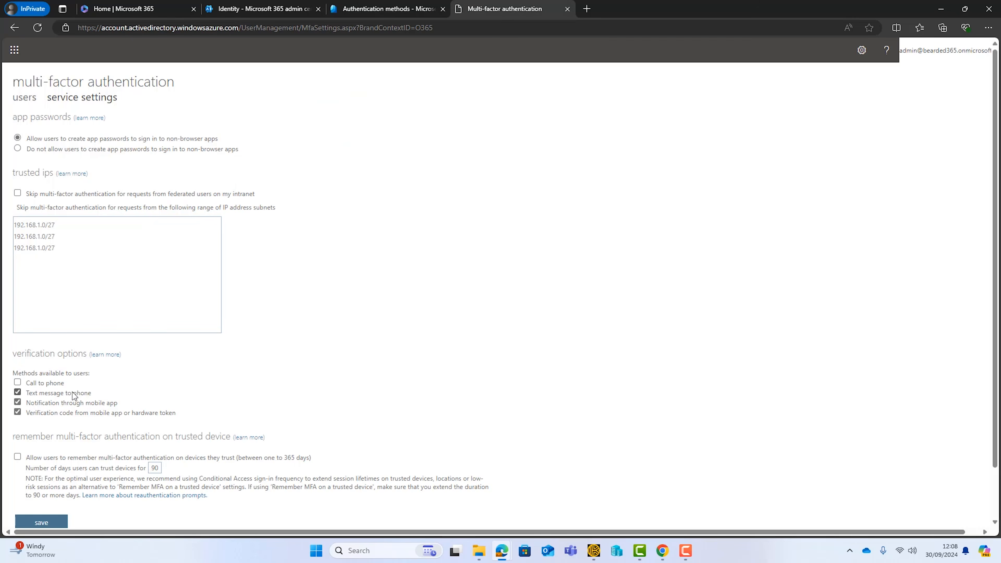
{"action": "left_click", "coordinate": [384, 11]}
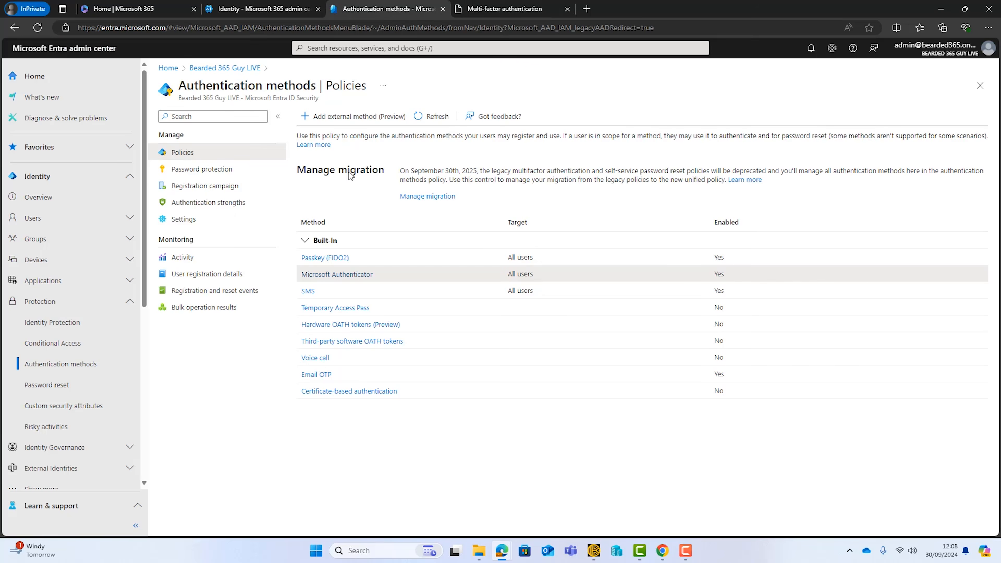
Step: Switch to Chrome and examine the expanded table in the Microsoft Learn article mapping legacy MFA methods to authentication method policies
{"action": "left_click", "coordinate": [662, 550]}
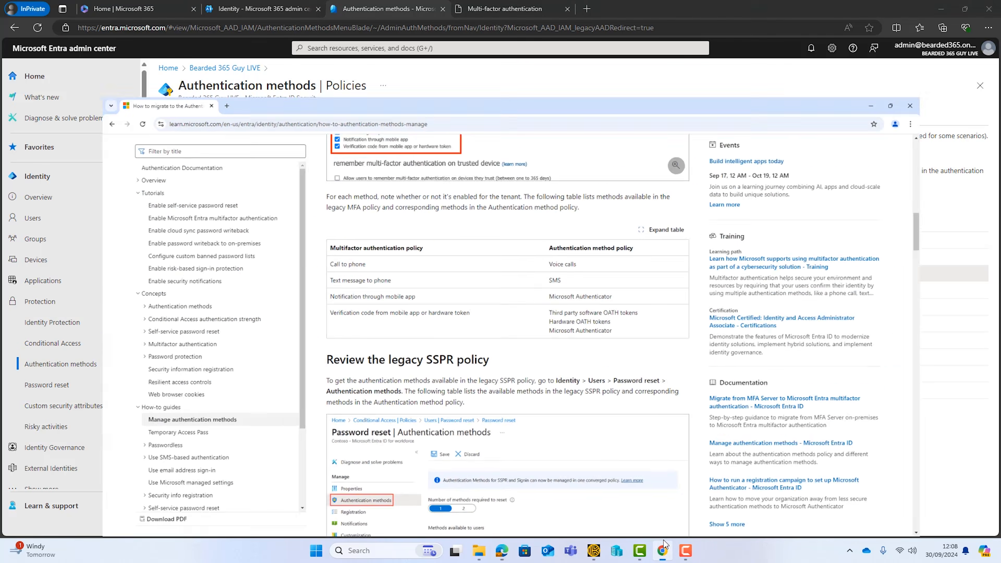
{"action": "scroll", "coordinate": [573, 214], "scroll_direction": "up", "scroll_amount": 6}
{"action": "scroll", "coordinate": [573, 213], "scroll_direction": "up", "scroll_amount": 10}
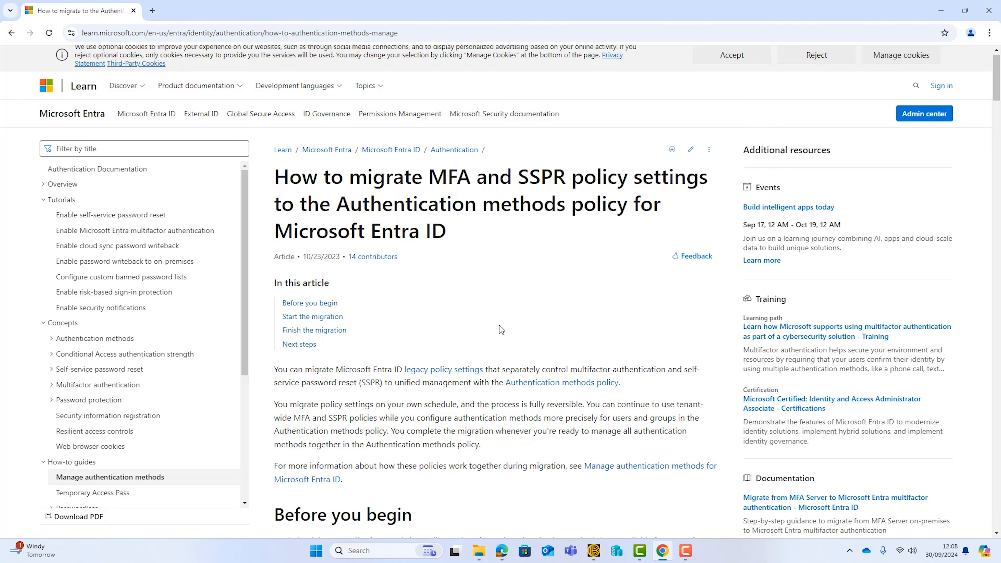
{"action": "scroll", "coordinate": [499, 325], "scroll_direction": "down", "scroll_amount": 12}
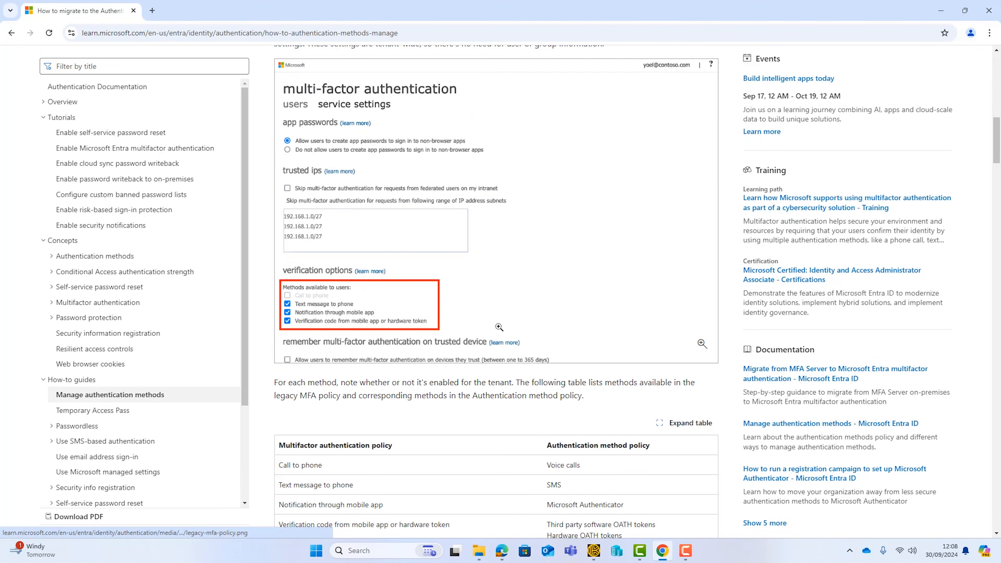
{"action": "scroll", "coordinate": [499, 327], "scroll_direction": "down", "scroll_amount": 3}
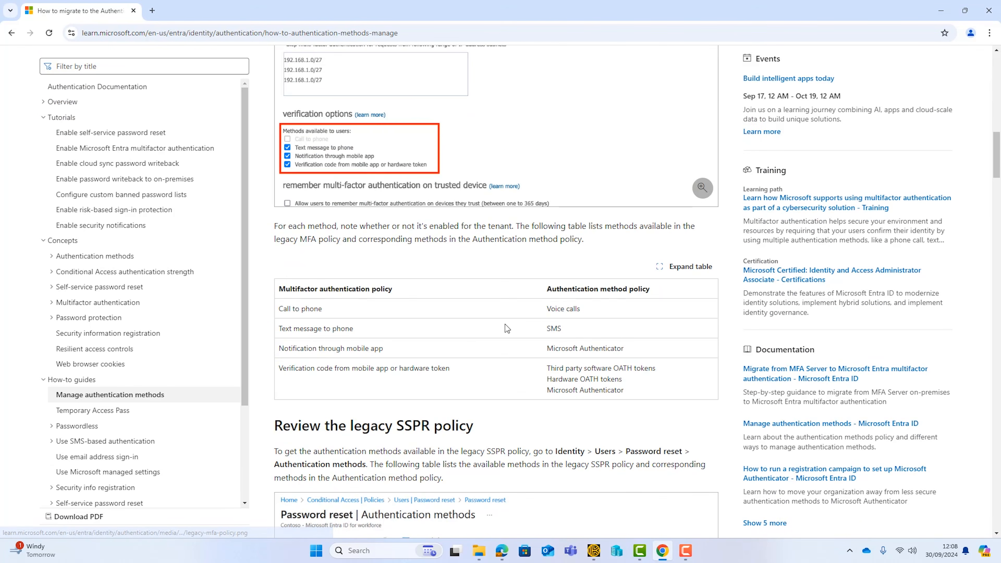
{"action": "left_click", "coordinate": [689, 272]}
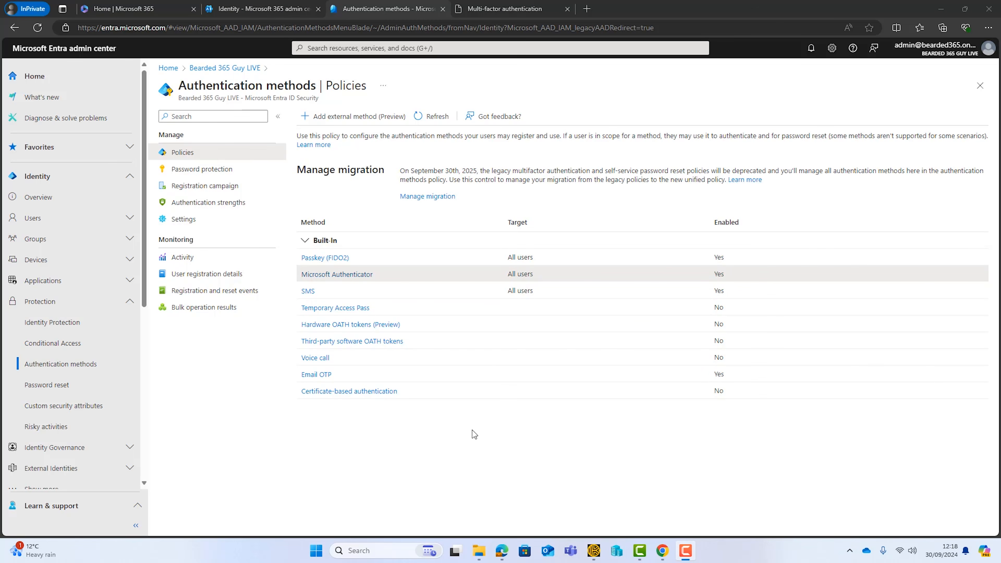
Step: In the Entra admin center, review what the Migration In Progress and Migration Complete options do with legacy policies
{"action": "left_click", "coordinate": [427, 200]}
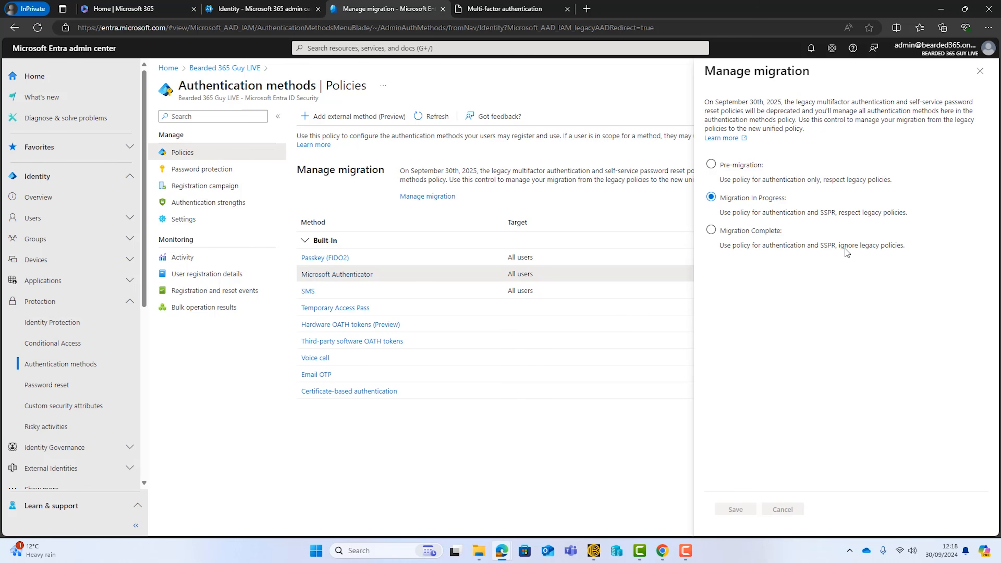
{"action": "left_click", "coordinate": [980, 71]}
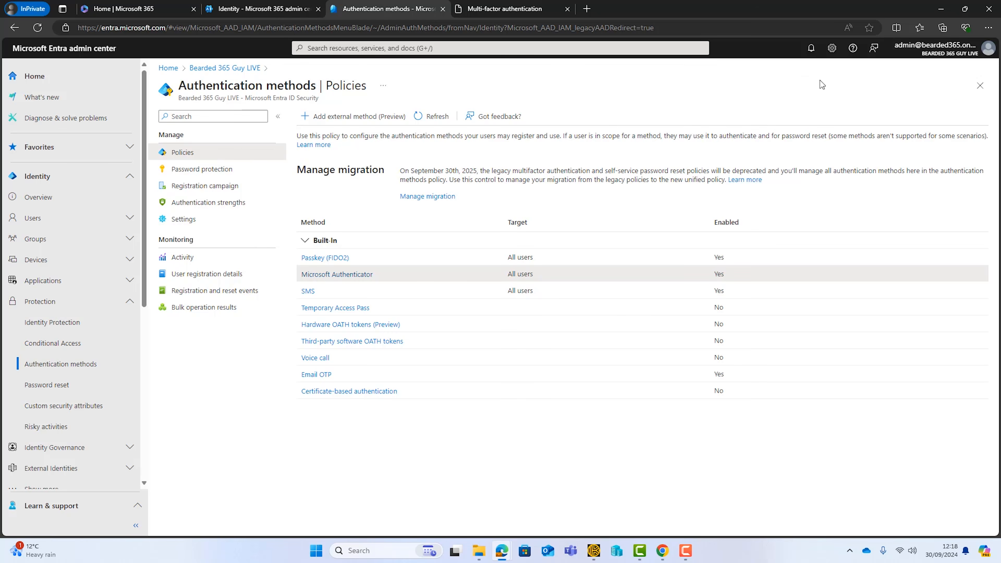
Step: Disable text message, mobile app notification and verification code in the legacy MFA service settings and save the change
{"action": "left_click", "coordinate": [493, 14]}
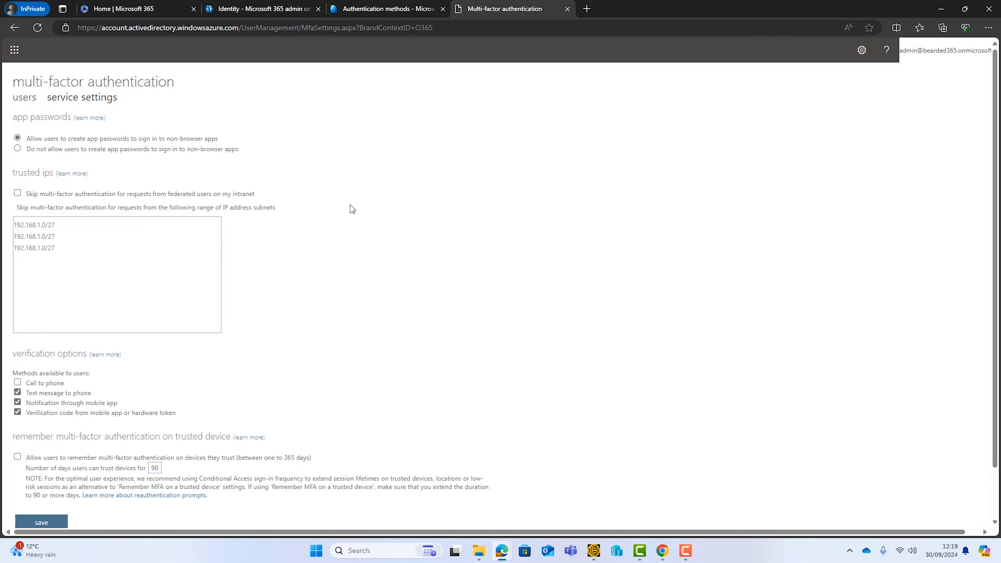
{"action": "left_click", "coordinate": [17, 393]}
{"action": "left_click", "coordinate": [18, 402]}
{"action": "left_click", "coordinate": [17, 411]}
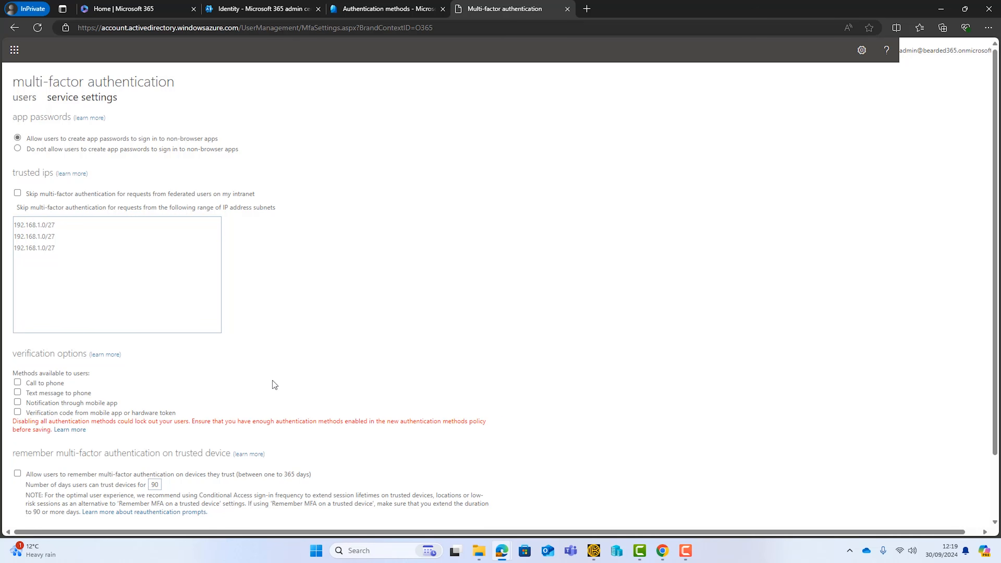
{"action": "scroll", "coordinate": [298, 401], "scroll_direction": "down", "scroll_amount": 2}
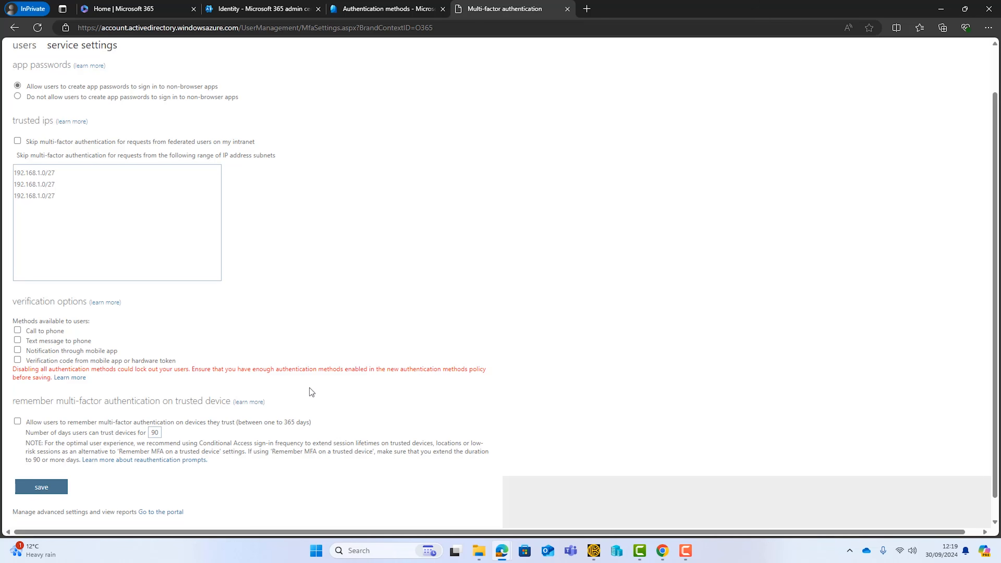
{"action": "left_click_drag", "start_coordinate": [258, 371], "coordinate": [468, 372]}
{"action": "left_click", "coordinate": [304, 372]}
{"action": "left_click", "coordinate": [37, 489]}
{"action": "left_click", "coordinate": [637, 324]}
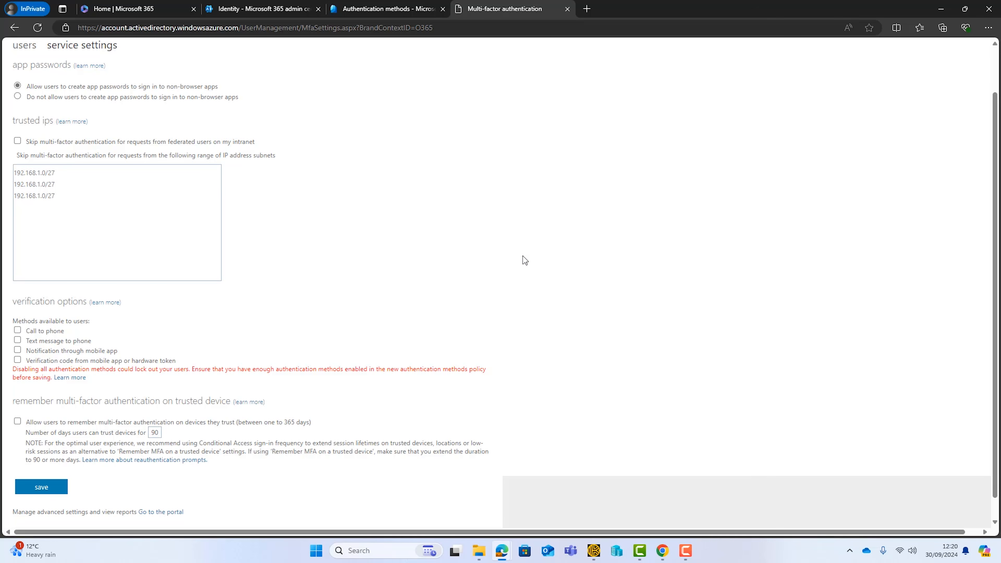
Step: Disable Email and Mobile phone in the Entra password reset authentication methods and save the policy
{"action": "left_click", "coordinate": [372, 11]}
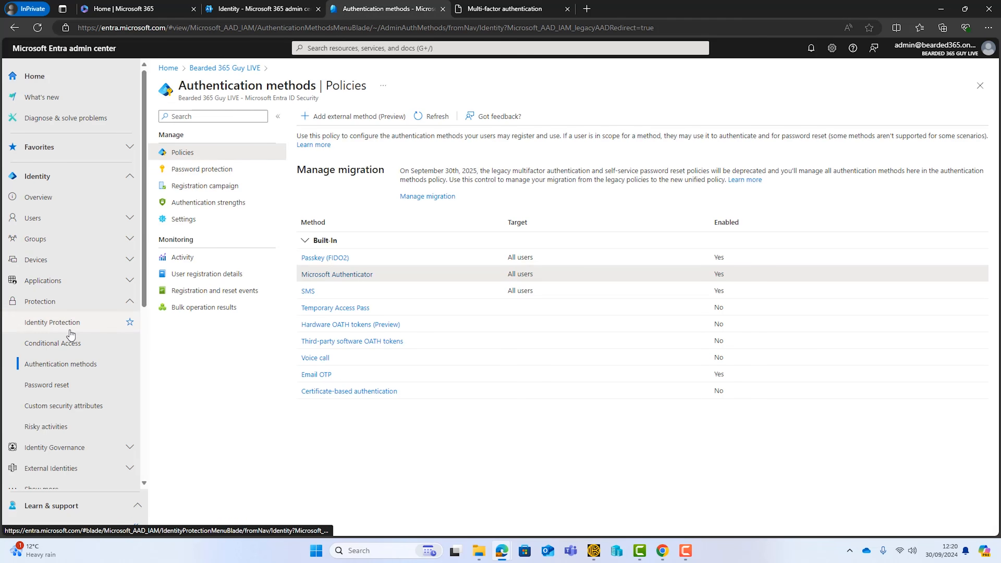
{"action": "left_click", "coordinate": [61, 388]}
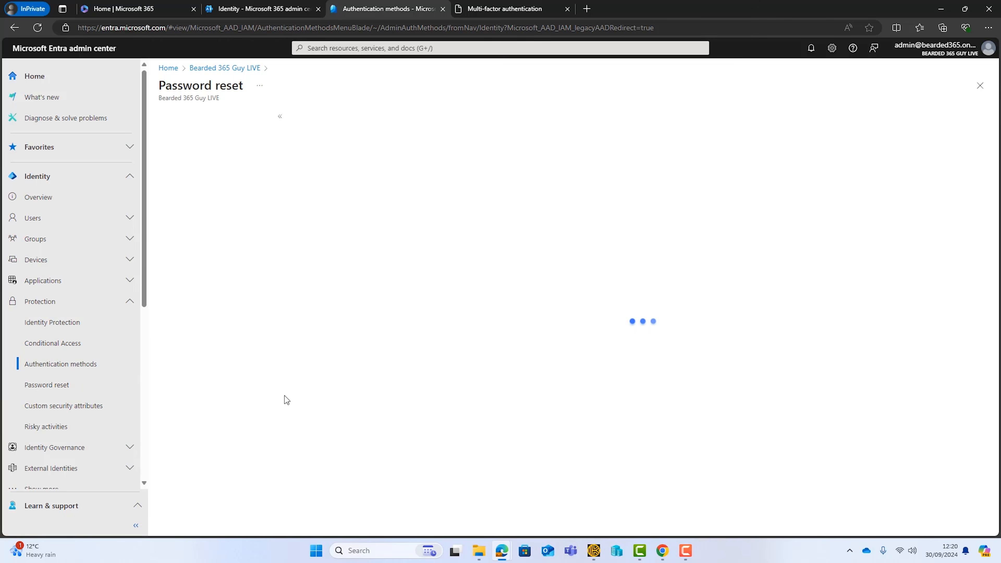
{"action": "left_click", "coordinate": [208, 183]}
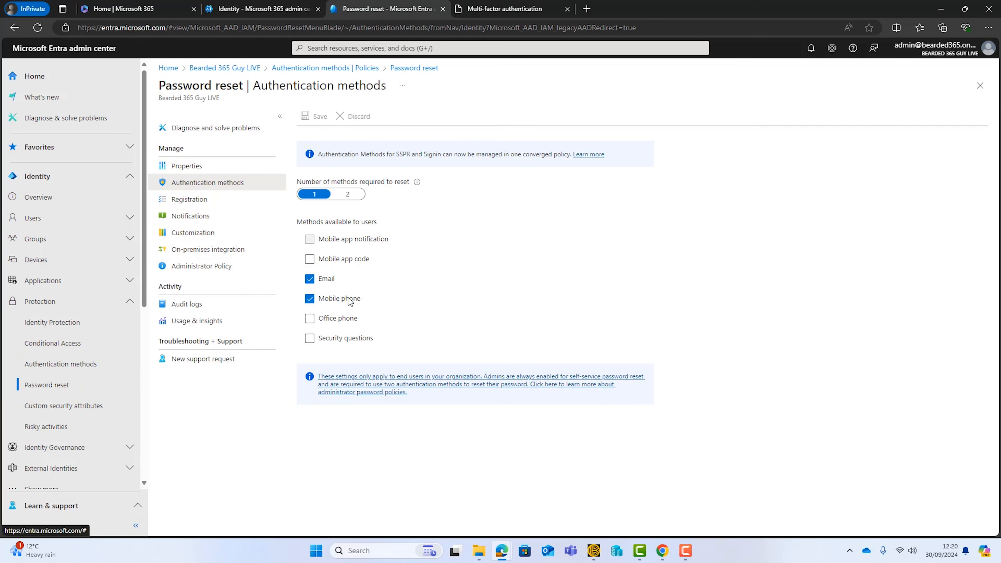
{"action": "left_click", "coordinate": [310, 279]}
{"action": "left_click", "coordinate": [310, 299]}
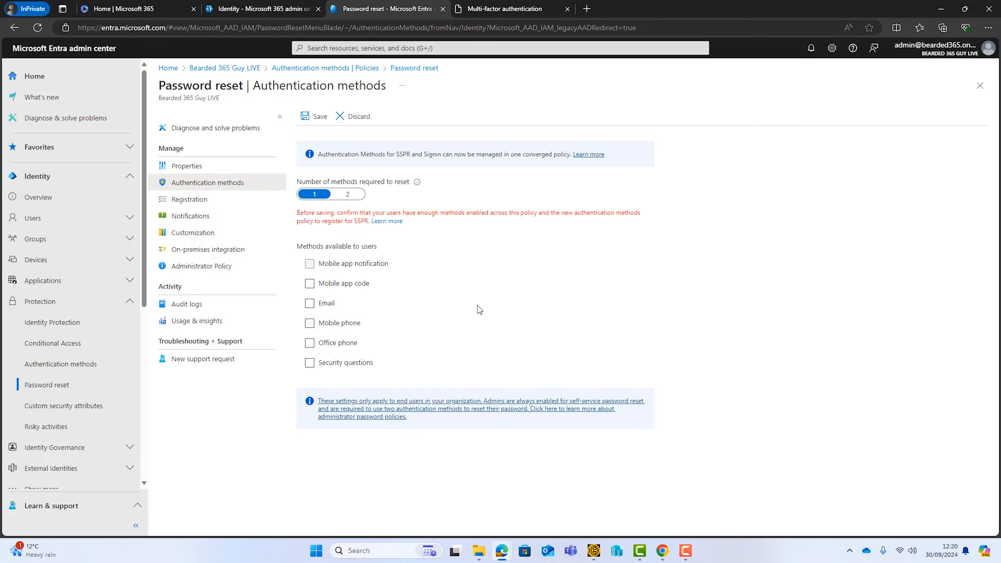
{"action": "left_click", "coordinate": [316, 116]}
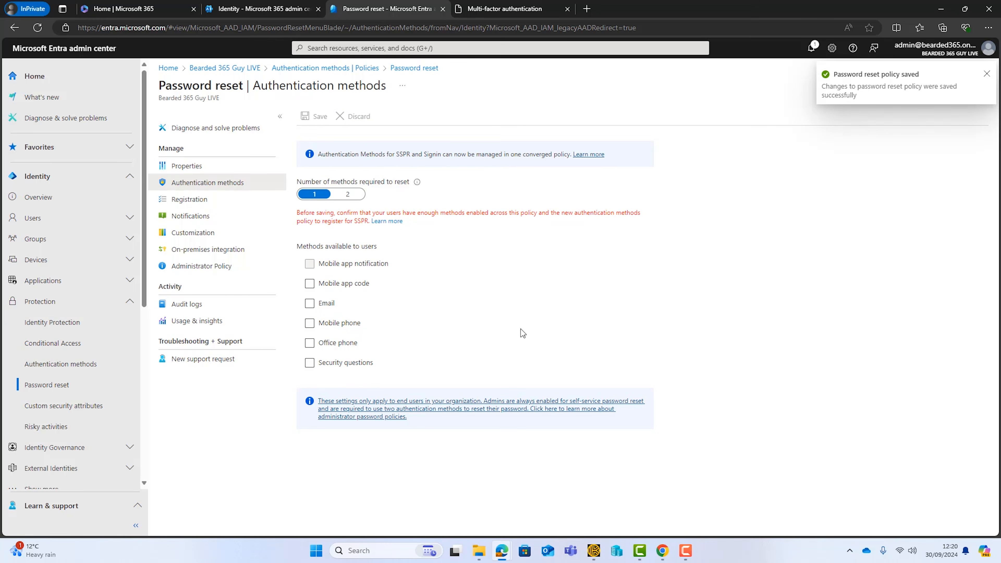
Step: Set the authentication methods policy migration status to Migration Complete and save it
{"action": "left_click", "coordinate": [73, 364]}
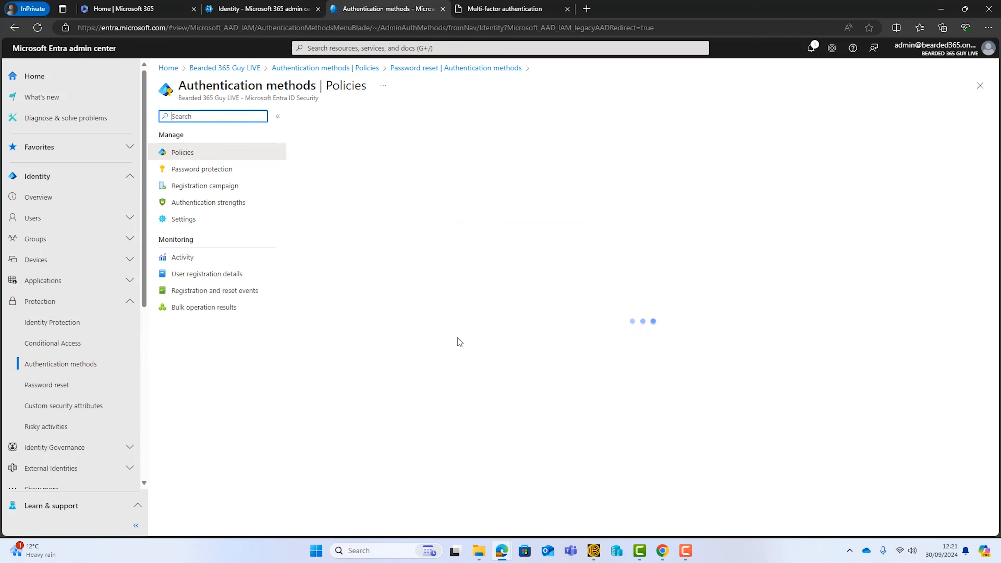
{"action": "left_click", "coordinate": [441, 202]}
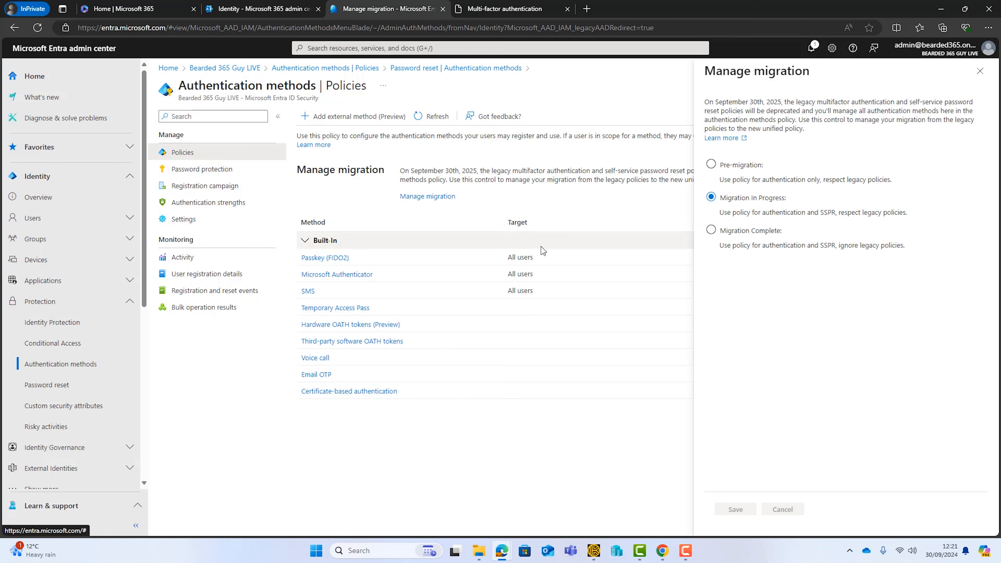
{"action": "left_click", "coordinate": [710, 230]}
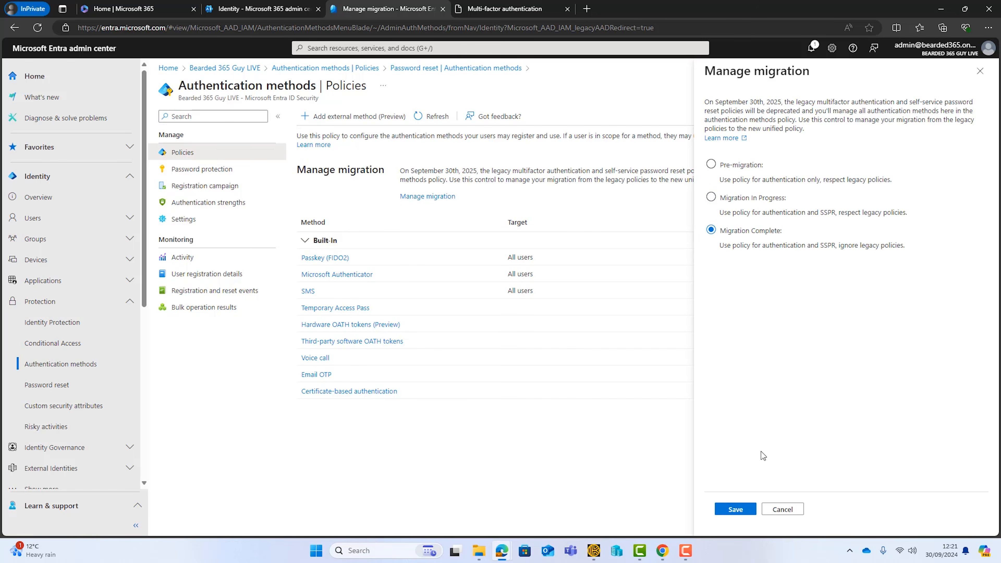
{"action": "left_click", "coordinate": [735, 509]}
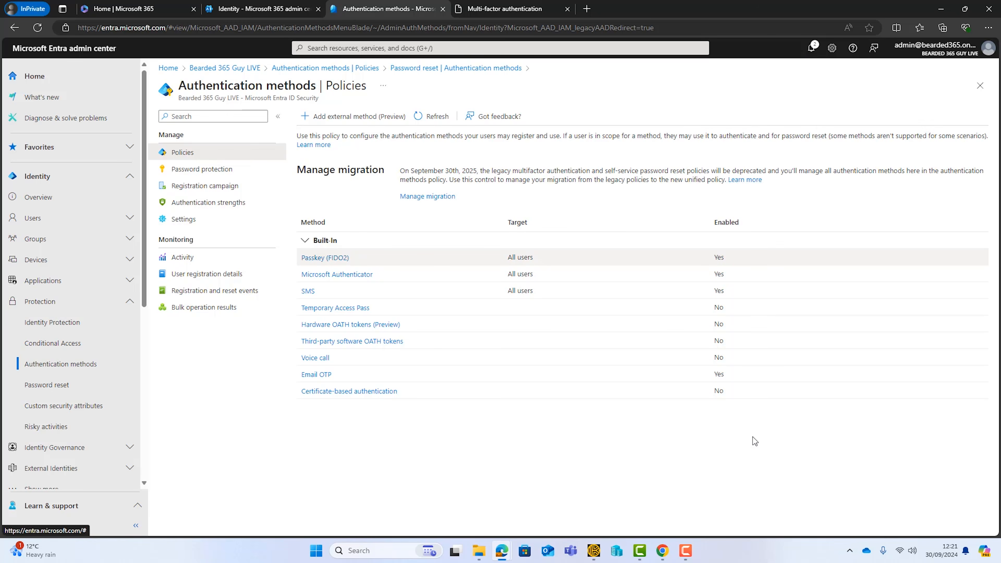
Step: Reload the legacy multi-factor authentication page, check its verification options, and close the page
{"action": "left_click", "coordinate": [508, 8]}
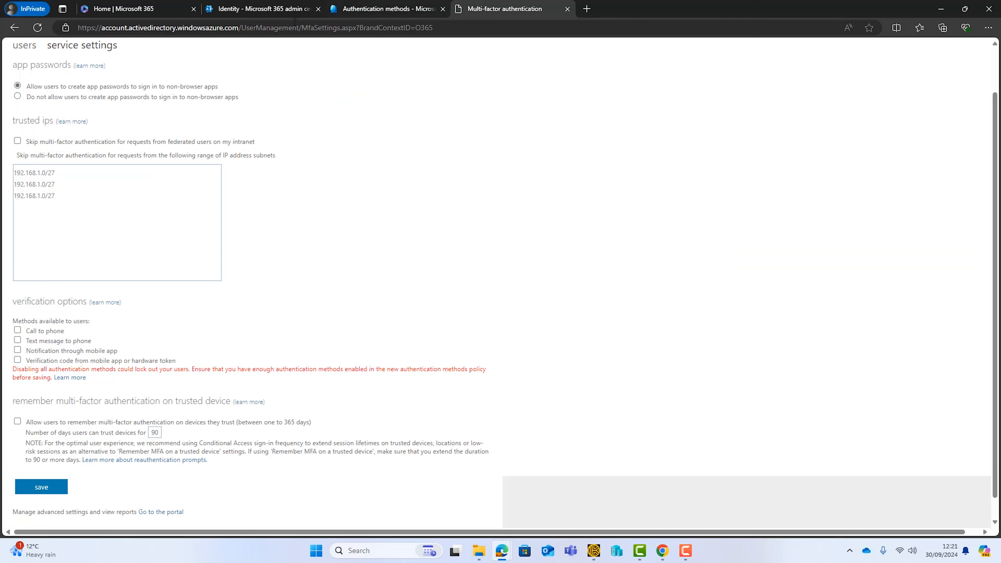
{"action": "left_click", "coordinate": [37, 28]}
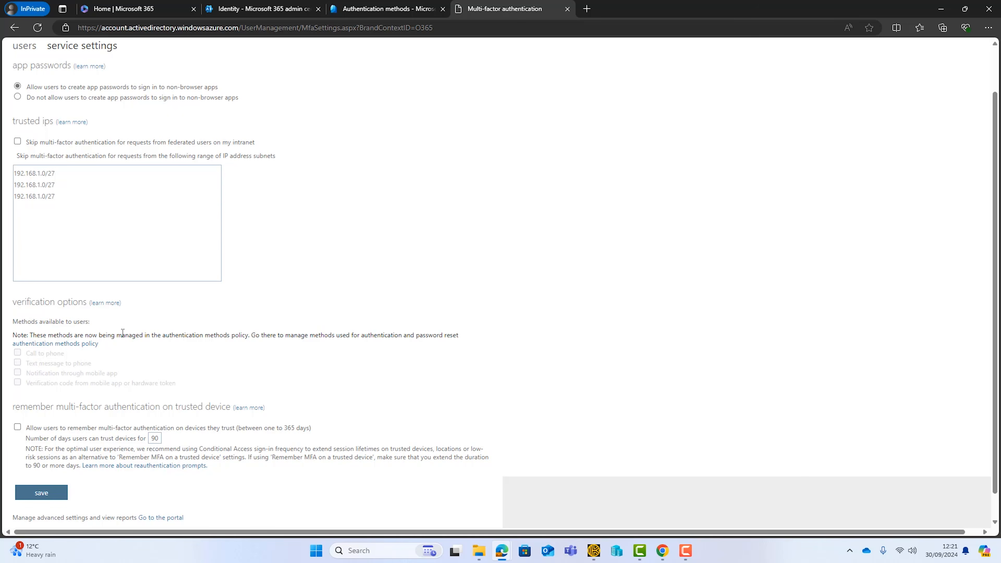
{"action": "left_click_drag", "start_coordinate": [162, 335], "coordinate": [249, 334]}
{"action": "left_click", "coordinate": [422, 324]}
{"action": "left_click", "coordinate": [567, 8]}
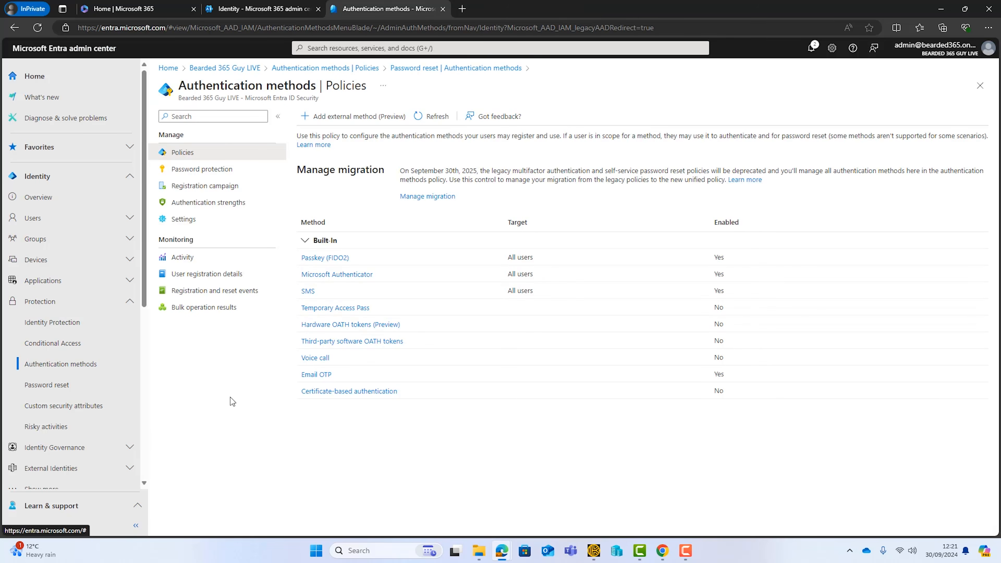
Step: Check the methods available to users in the password reset authentication methods
{"action": "left_click", "coordinate": [38, 386]}
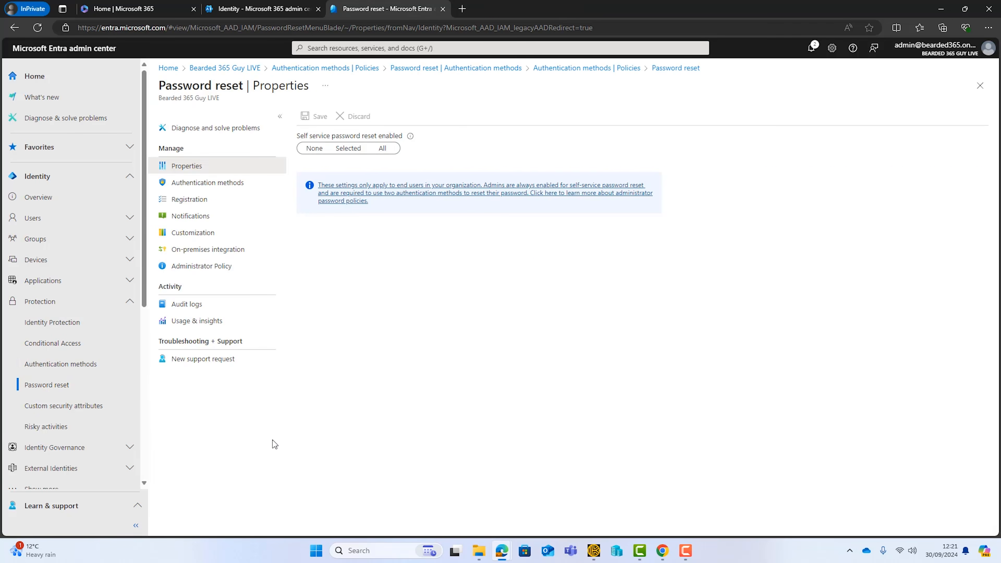
{"action": "left_click", "coordinate": [196, 185]}
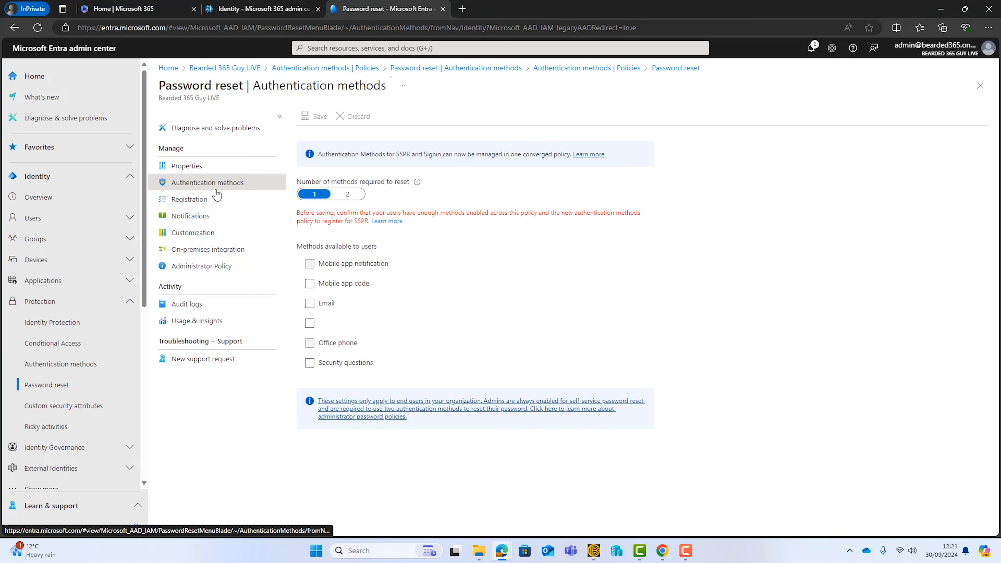
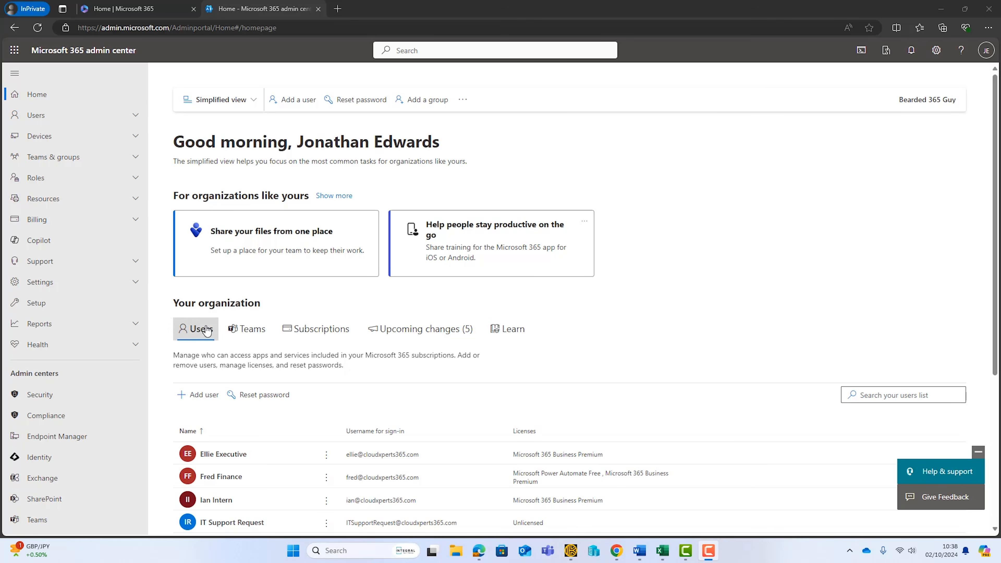
Step: Open the user registration details of the authentication methods in the Microsoft Entra admin center and bring up their download options
{"action": "left_click", "coordinate": [39, 457]}
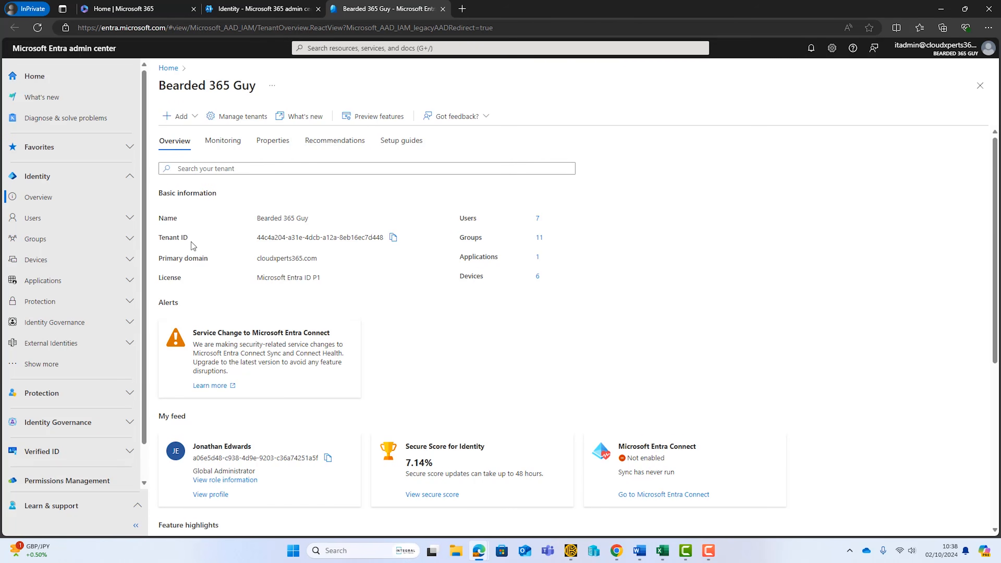
{"action": "left_click", "coordinate": [127, 303]}
{"action": "left_click", "coordinate": [127, 364]}
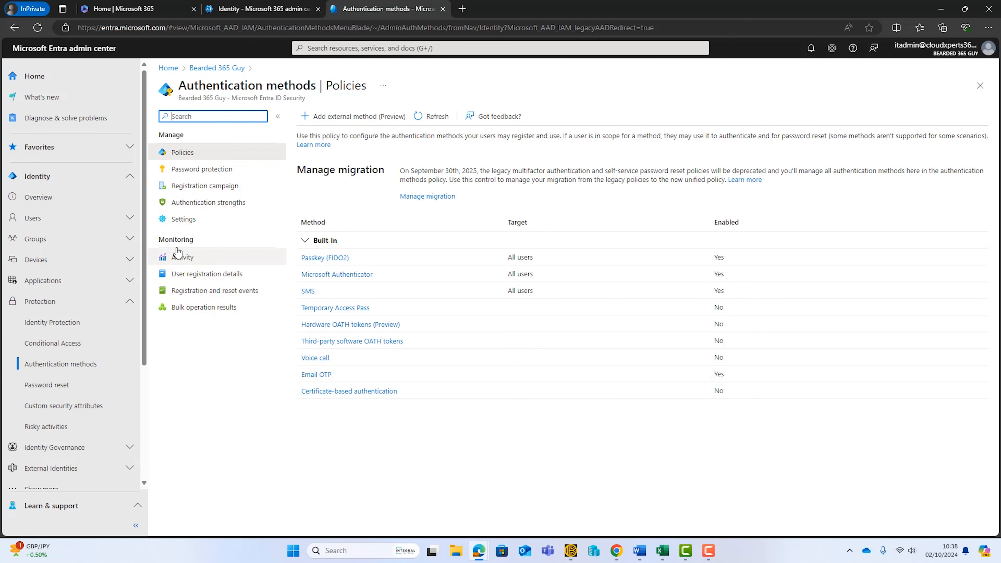
{"action": "left_click", "coordinate": [190, 280]}
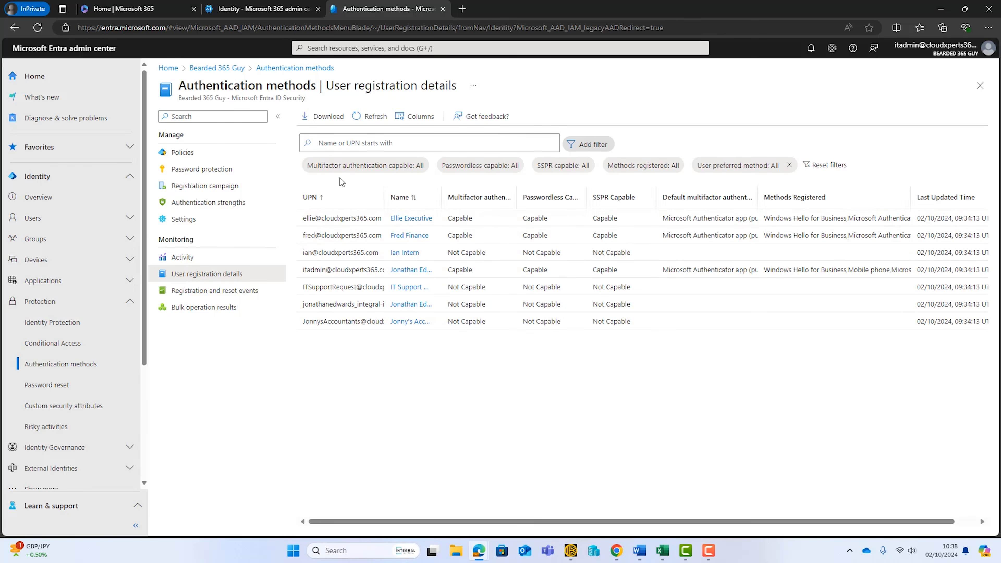
{"action": "left_click", "coordinate": [322, 125]}
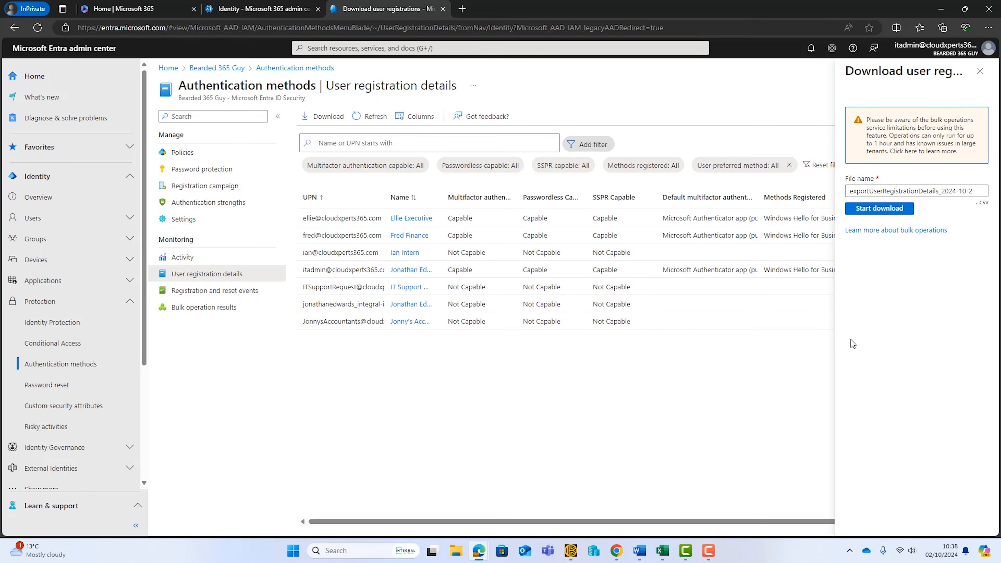
Step: Switch to the exportUserRegistrationDetails_2024-10-2 file in Excel, maximize it, and review the accounts listed under userPrincipalName
{"action": "left_click", "coordinate": [662, 550]}
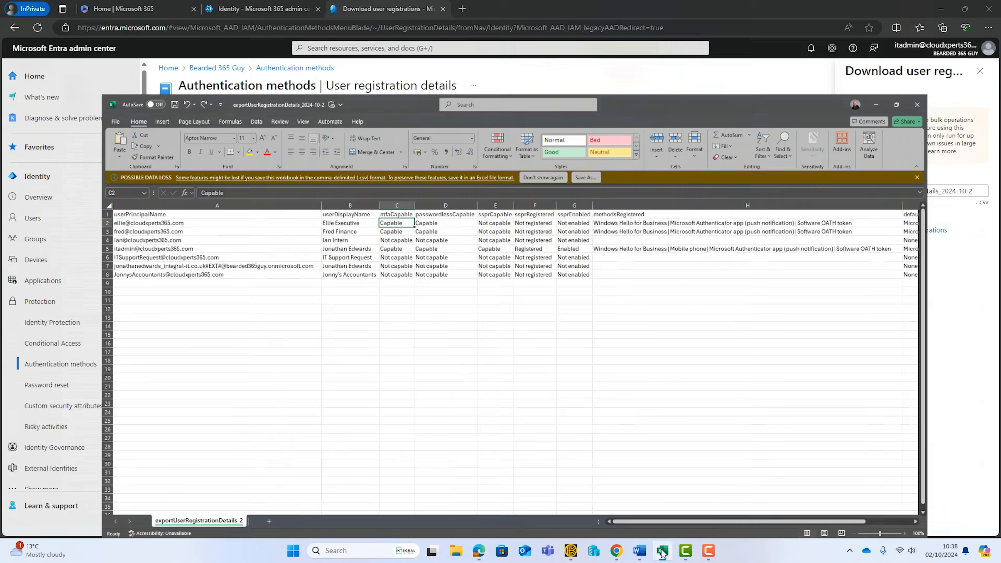
{"action": "left_click", "coordinate": [335, 331]}
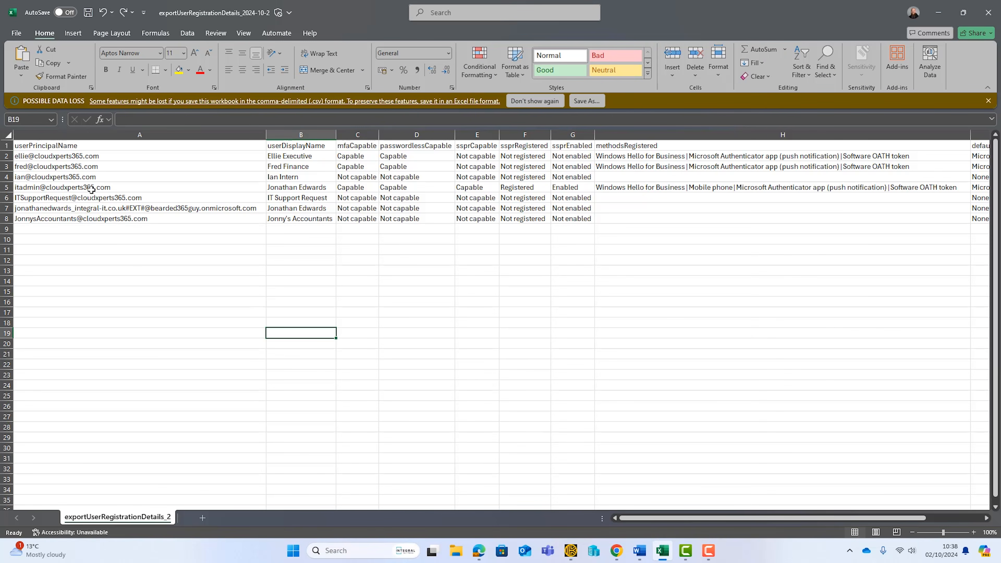
{"action": "left_click", "coordinate": [95, 156]}
{"action": "left_click_drag", "start_coordinate": [96, 155], "coordinate": [82, 221]}
{"action": "left_click", "coordinate": [99, 270]}
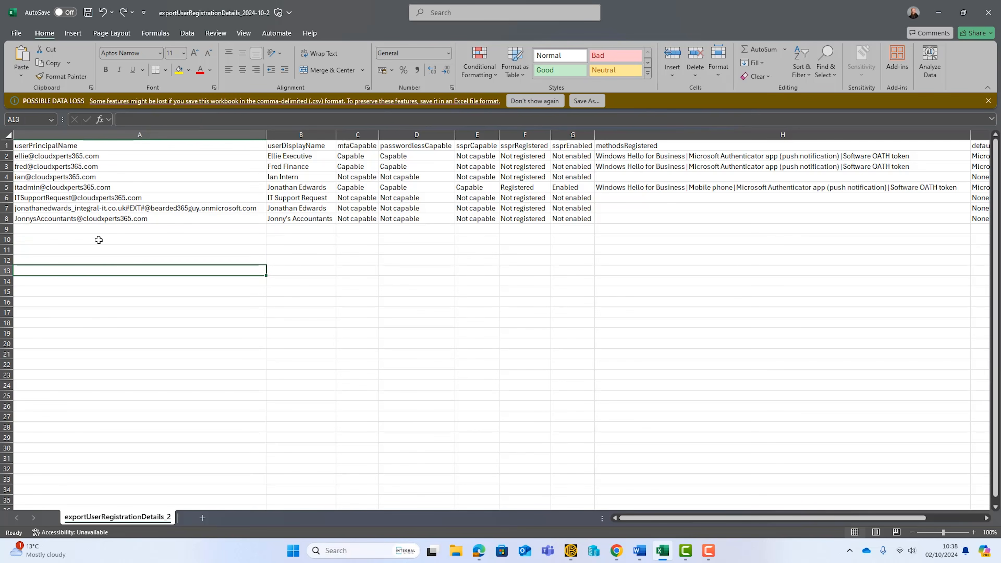
{"action": "left_click", "coordinate": [175, 209]}
{"action": "left_click_drag", "start_coordinate": [118, 430], "coordinate": [109, 168]}
{"action": "left_click", "coordinate": [324, 270]}
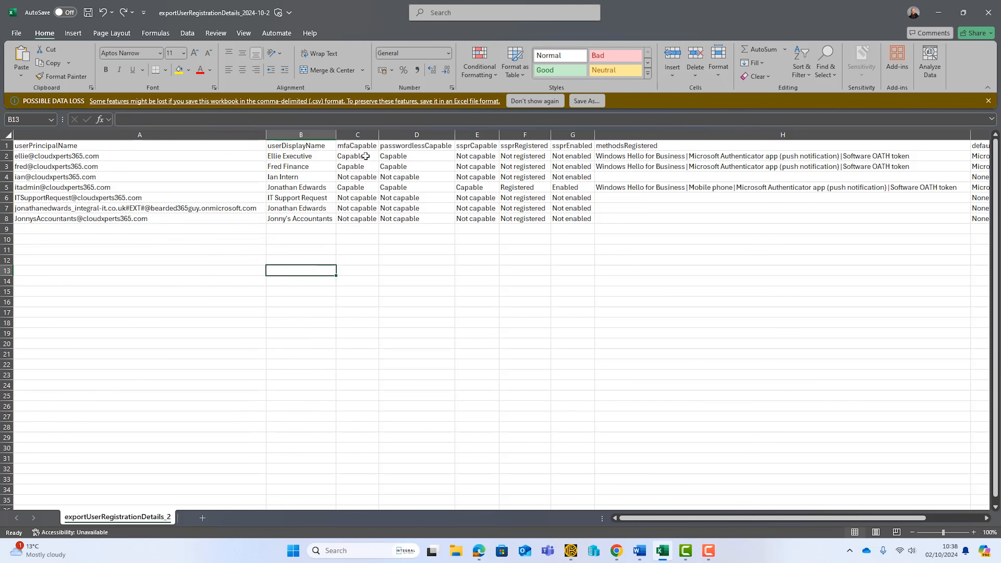
Step: Review the mfaCapable, passwordlessCapable and ssprCapable columns of the exported registration details
{"action": "left_click", "coordinate": [359, 147]}
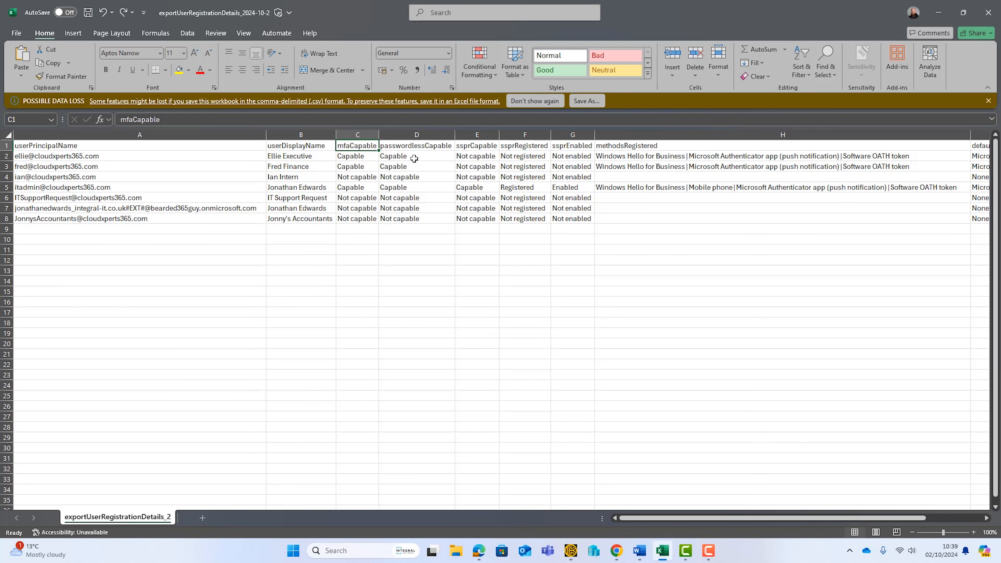
{"action": "left_click", "coordinate": [427, 145]}
{"action": "left_click", "coordinate": [477, 147]}
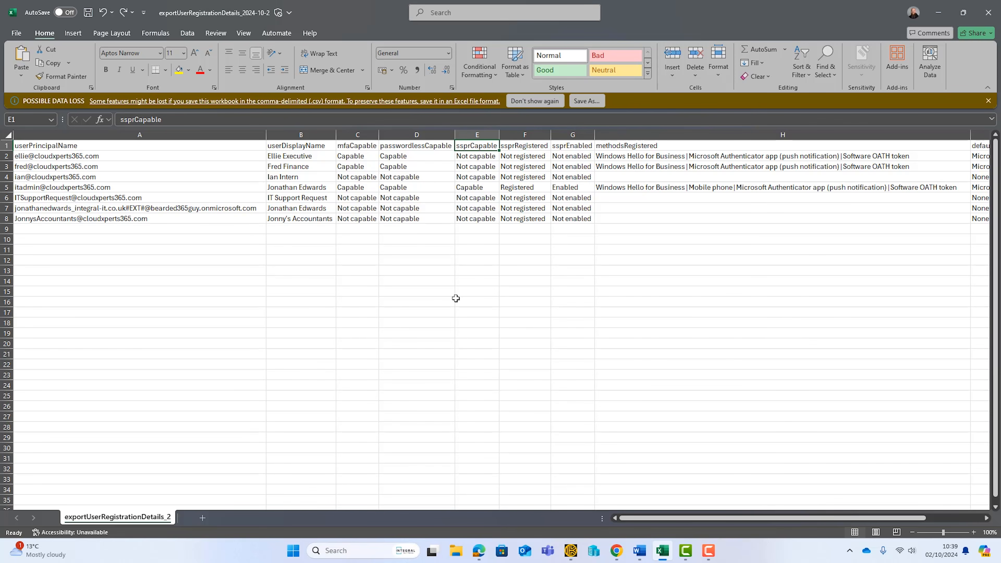
{"action": "left_click", "coordinate": [438, 292]}
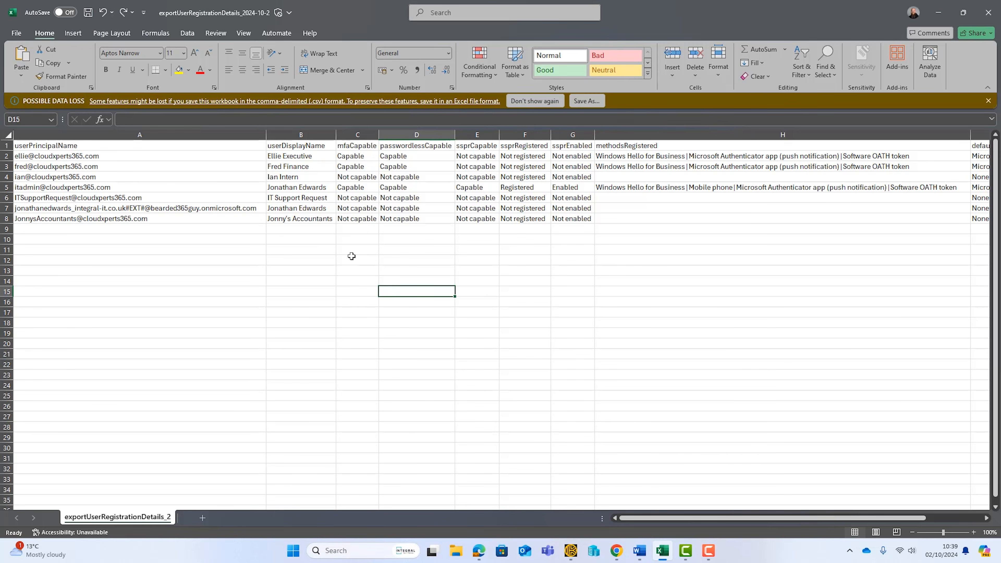
Step: Examine the row 2 account's MFA, passwordless and SSPR status, registered methods and default MFA method
{"action": "left_click", "coordinate": [109, 157]}
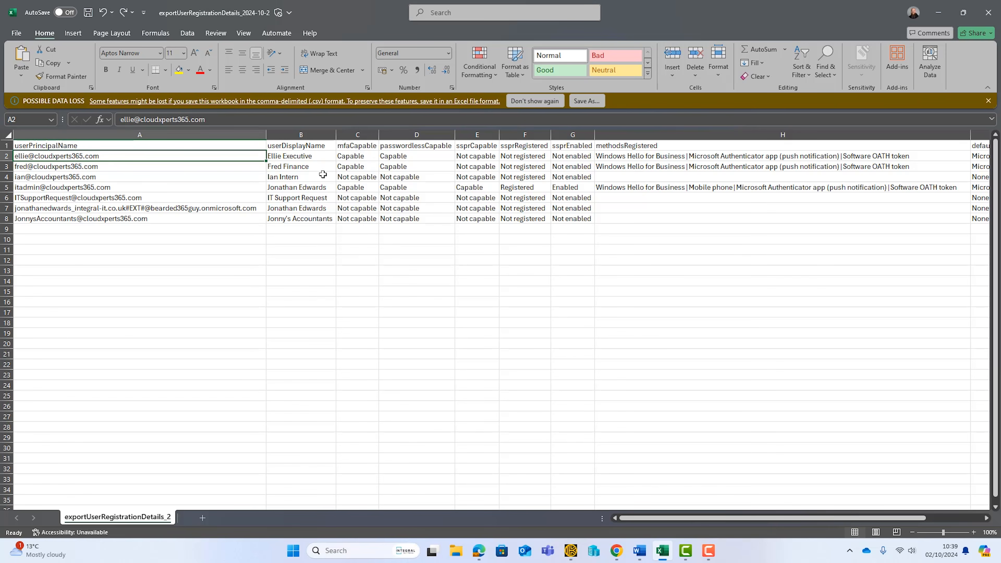
{"action": "left_click", "coordinate": [357, 155]}
{"action": "left_click", "coordinate": [414, 156]}
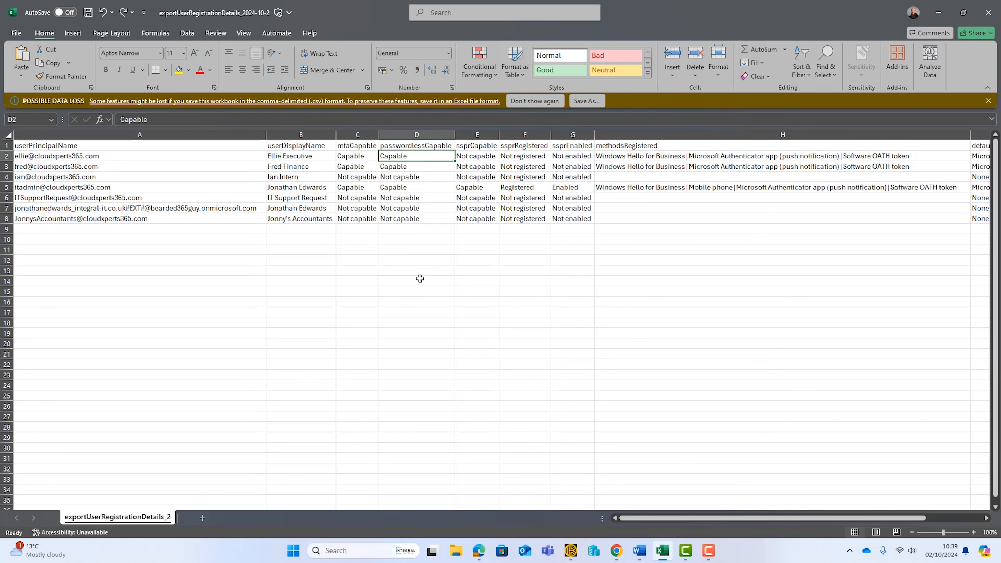
{"action": "left_click", "coordinate": [473, 154]}
{"action": "left_click_drag", "start_coordinate": [473, 153], "coordinate": [574, 157]}
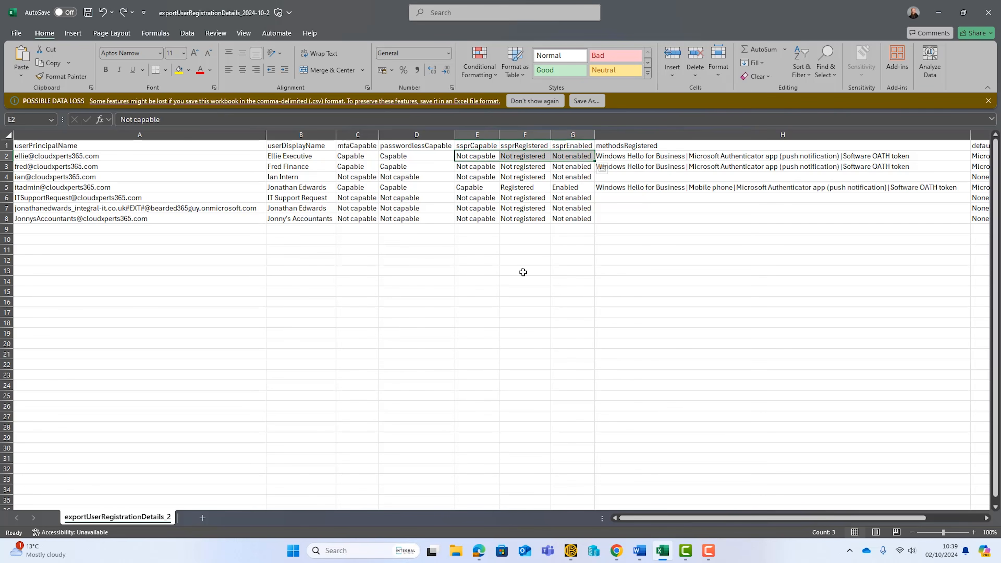
{"action": "left_click", "coordinate": [604, 271]}
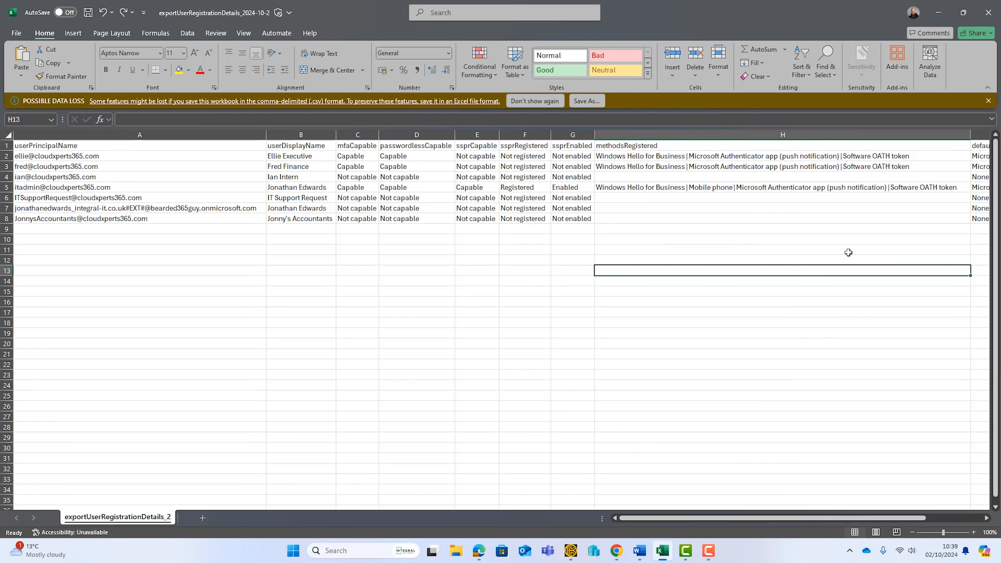
{"action": "left_click_drag", "start_coordinate": [766, 518], "coordinate": [822, 518]}
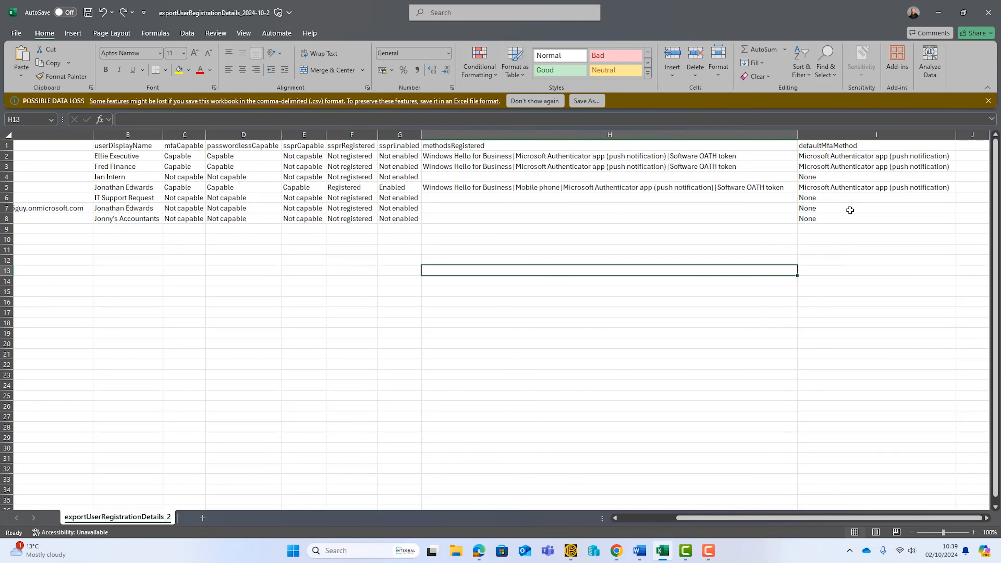
{"action": "left_click", "coordinate": [845, 157]}
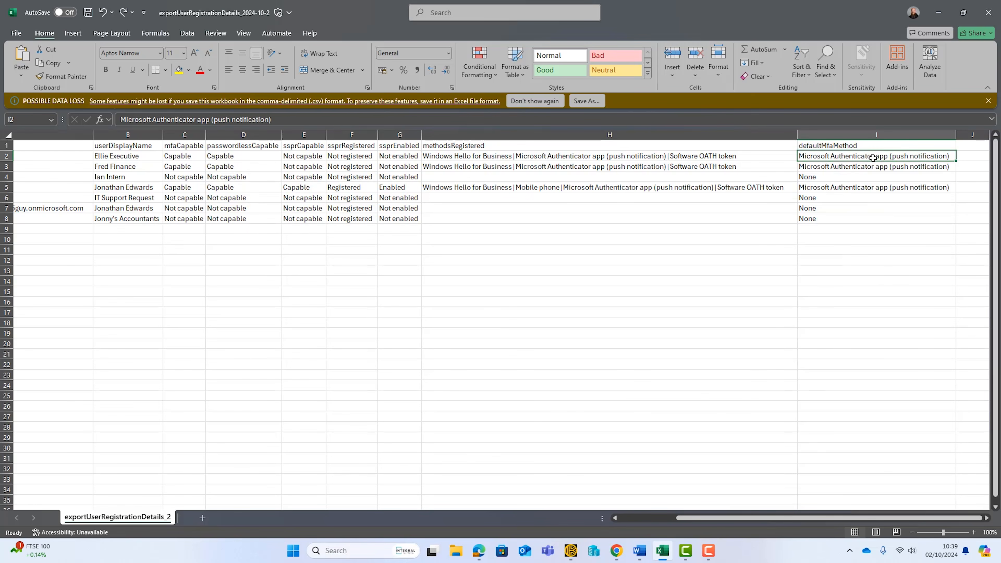
Step: Fill cells A4:H4, the intern account's row, with the standard red color
{"action": "key", "text": "Left"}
{"action": "key", "text": "Left"}
{"action": "key", "text": "Left"}
{"action": "key", "text": "Left"}
{"action": "key", "text": "Left"}
{"action": "key", "text": "Left"}
{"action": "key", "text": "Left"}
{"action": "key", "text": "Left"}
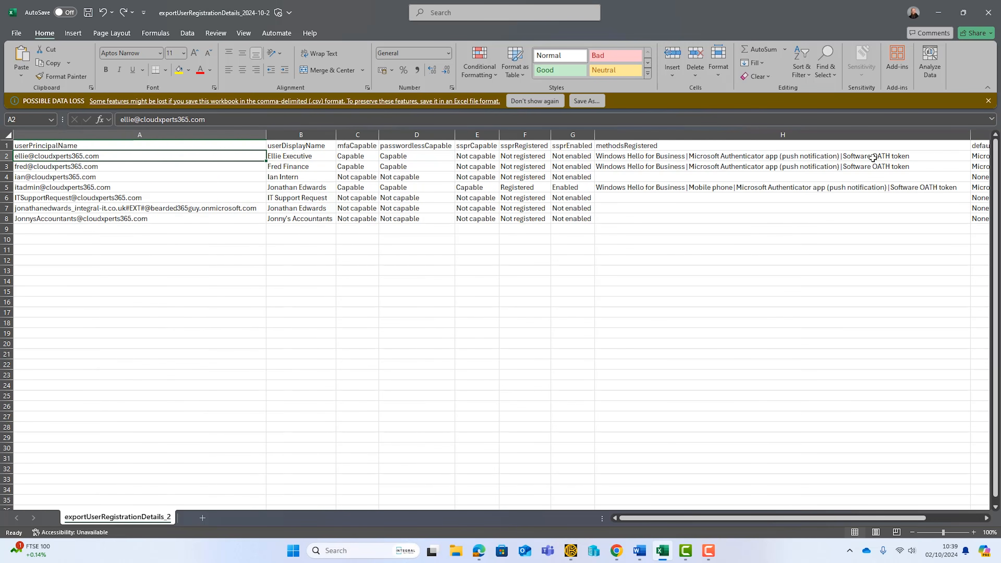
{"action": "key", "text": "Down"}
{"action": "key", "text": "Down"}
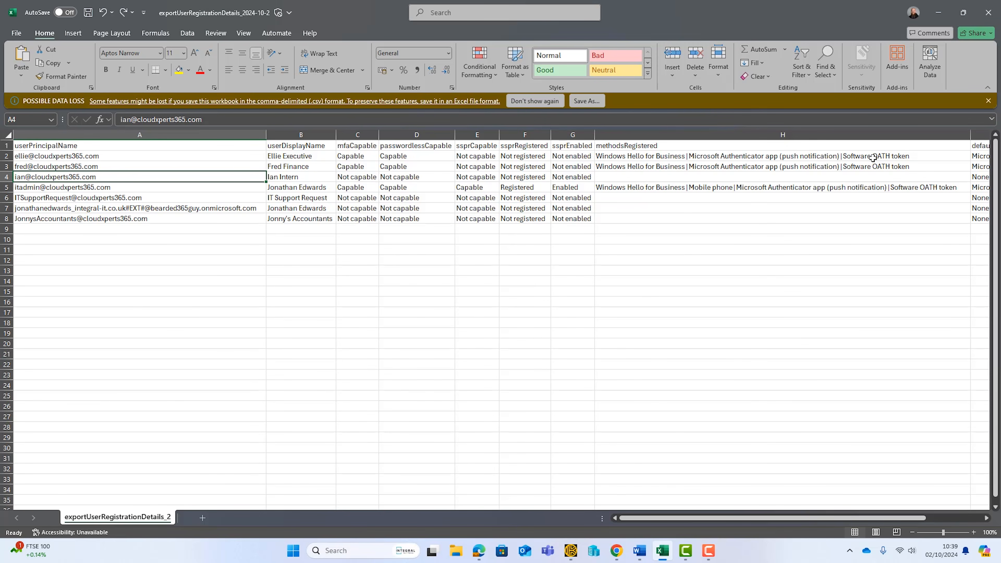
{"action": "key", "text": "shift+Right"}
{"action": "key", "text": "shift+Right"}
{"action": "key", "text": "shift+Right"}
{"action": "key", "text": "shift+Right"}
{"action": "key", "text": "shift+Right"}
{"action": "key", "text": "shift+Right"}
{"action": "key", "text": "shift+Right"}
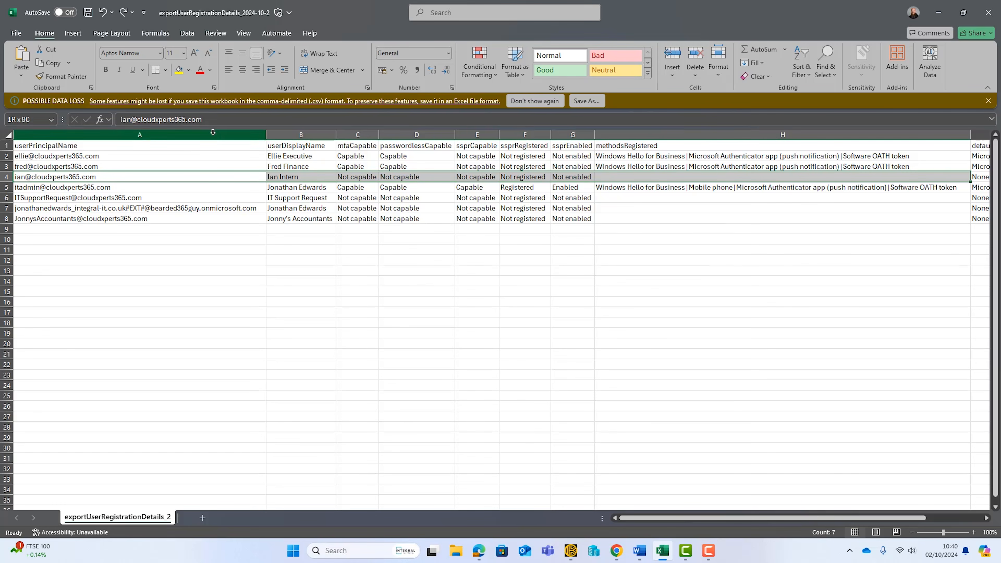
{"action": "left_click", "coordinate": [189, 70]}
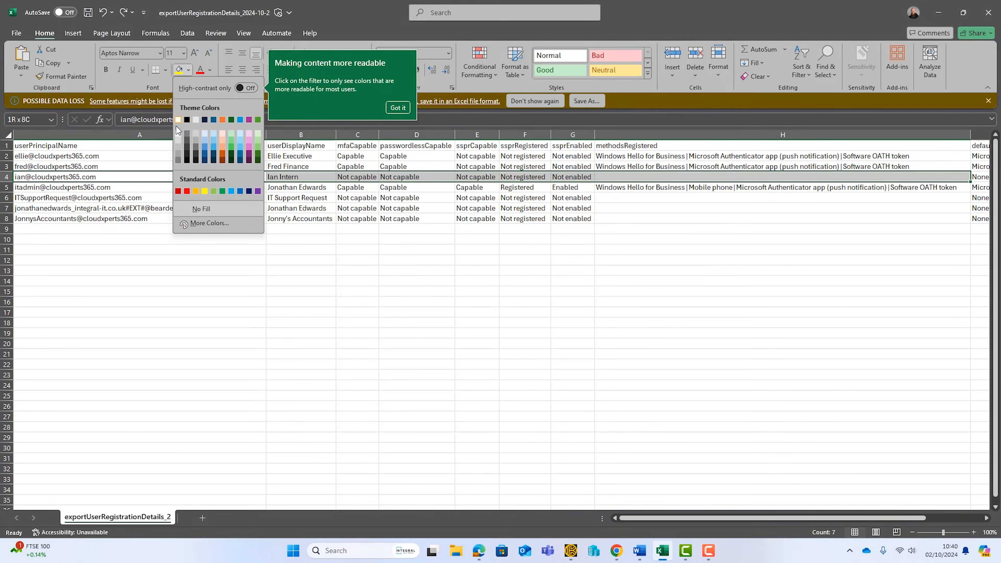
{"action": "left_click", "coordinate": [187, 192]}
{"action": "left_click", "coordinate": [227, 302]}
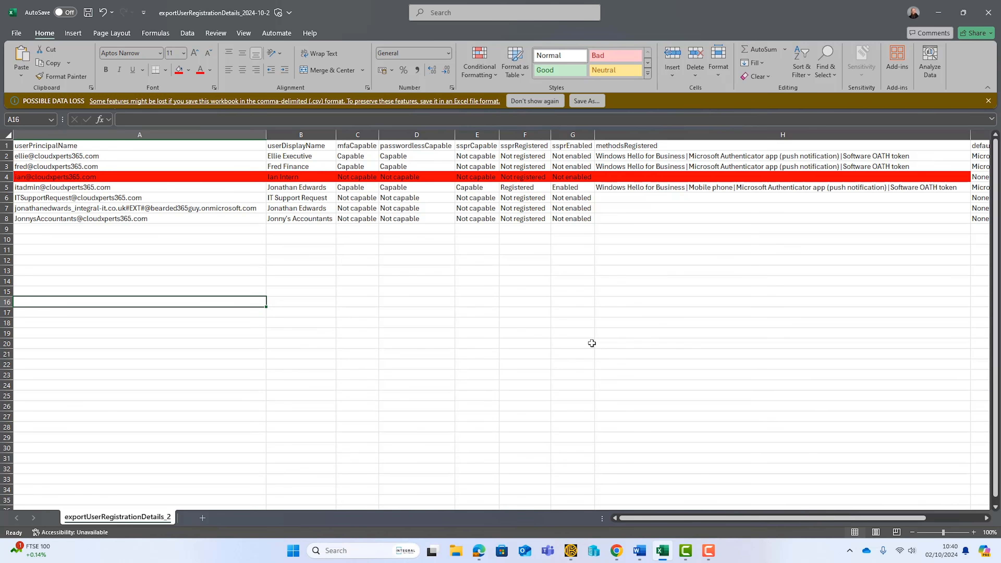
Step: Fill cells A5:H5, the IT admin account's row, with the standard orange color
{"action": "key", "text": "ctrl+Up"}
{"action": "left_click", "coordinate": [113, 189]}
{"action": "left_click_drag", "start_coordinate": [237, 188], "coordinate": [740, 188]}
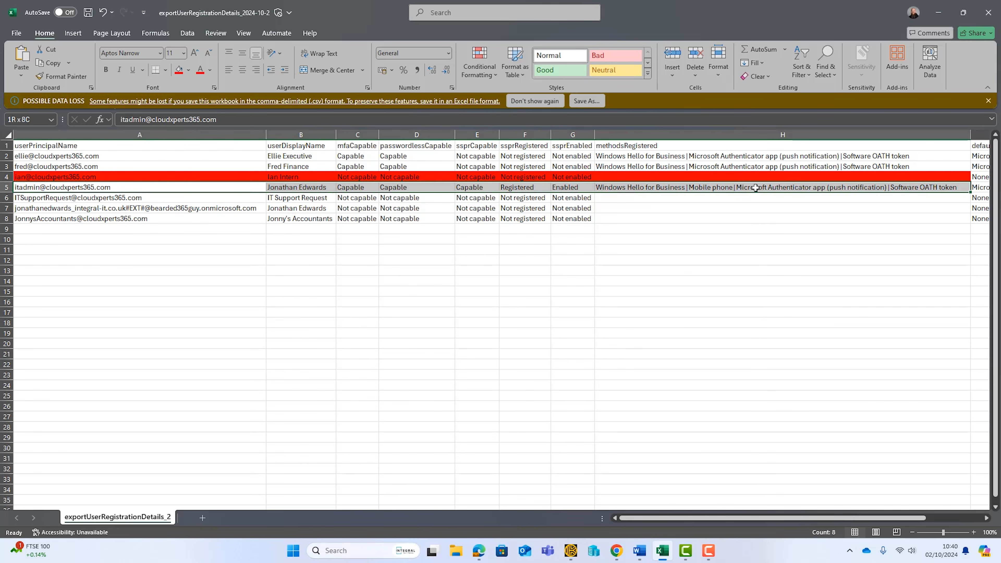
{"action": "left_click", "coordinate": [188, 70]}
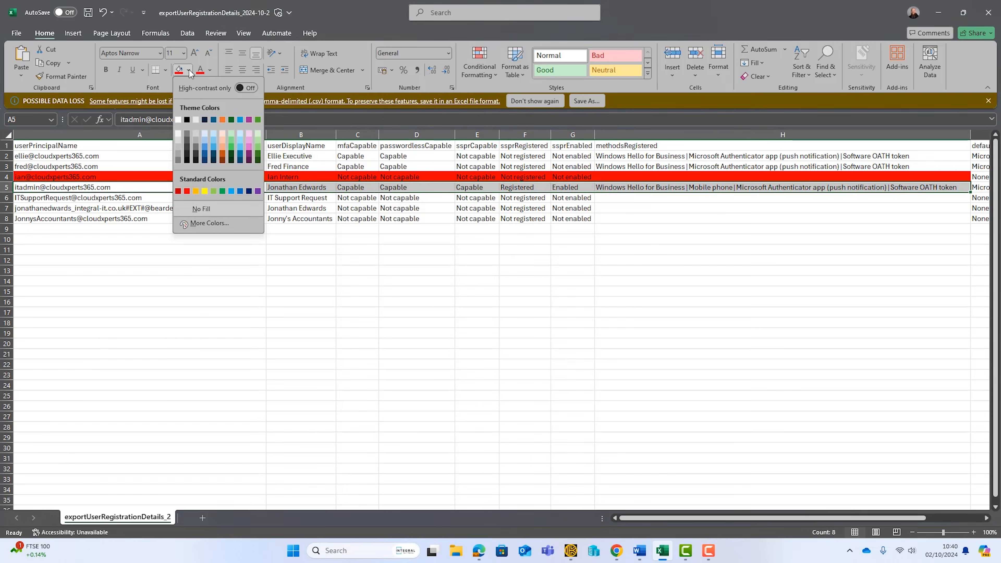
{"action": "left_click", "coordinate": [196, 191]}
{"action": "left_click", "coordinate": [241, 281]}
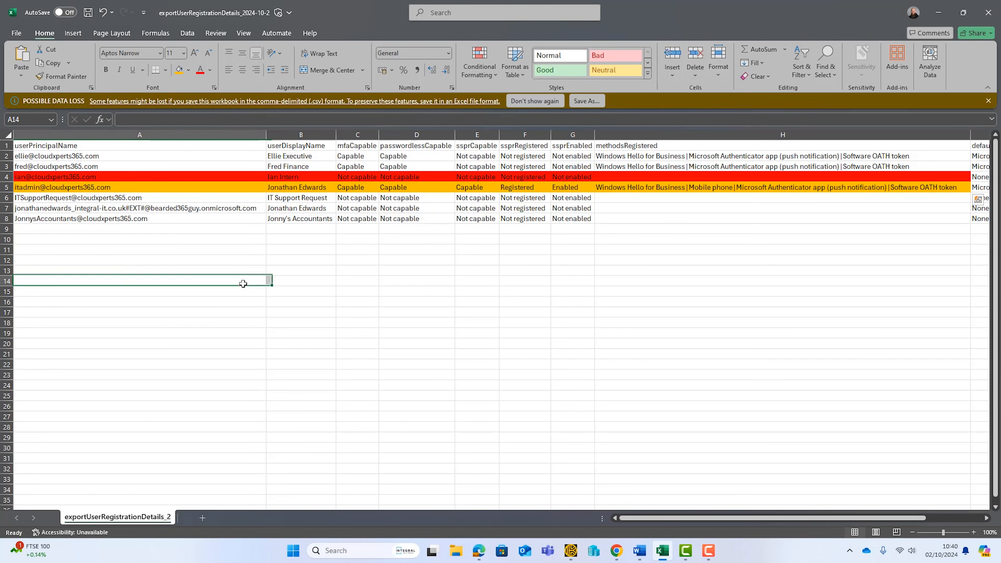
Step: Check the registered methods and the remaining details in the orange IT admin row
{"action": "left_click", "coordinate": [659, 185]}
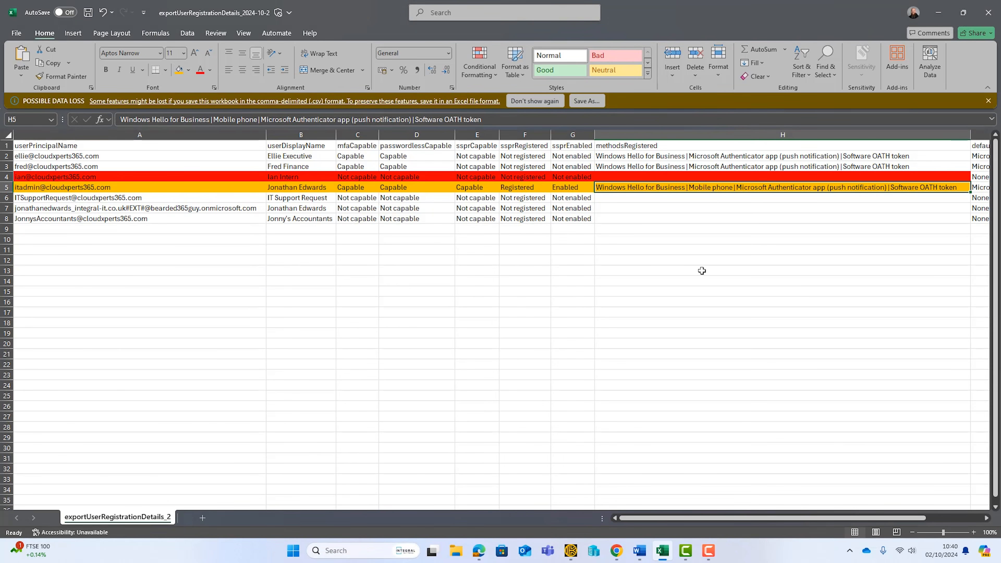
{"action": "left_click_drag", "start_coordinate": [197, 186], "coordinate": [786, 187]}
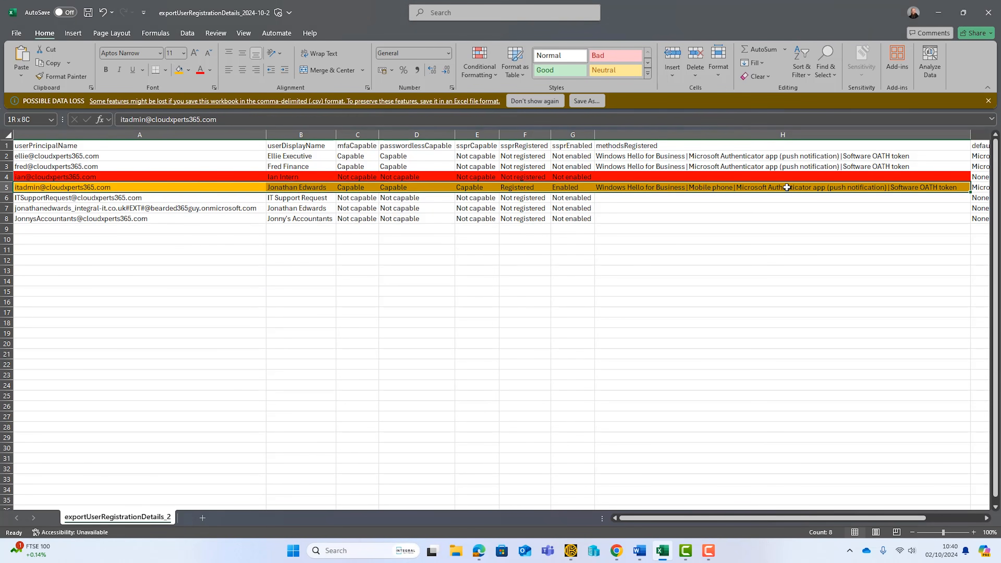
{"action": "left_click", "coordinate": [702, 249]}
Step: Review the accounts in A6:A8 and check the capability and SSPR registration values of the external account in row 7
{"action": "left_click_drag", "start_coordinate": [126, 197], "coordinate": [120, 218]}
{"action": "left_click", "coordinate": [79, 259]}
{"action": "left_click", "coordinate": [136, 208]}
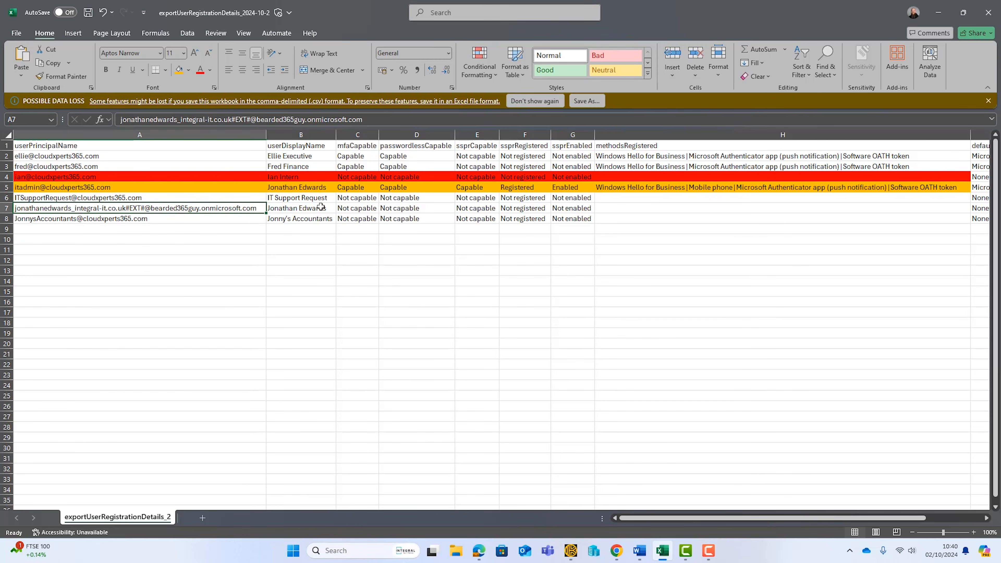
{"action": "key", "text": "Right"}
{"action": "key", "text": "Right"}
{"action": "key", "text": "Right"}
{"action": "key", "text": "Right"}
{"action": "key", "text": "Right"}
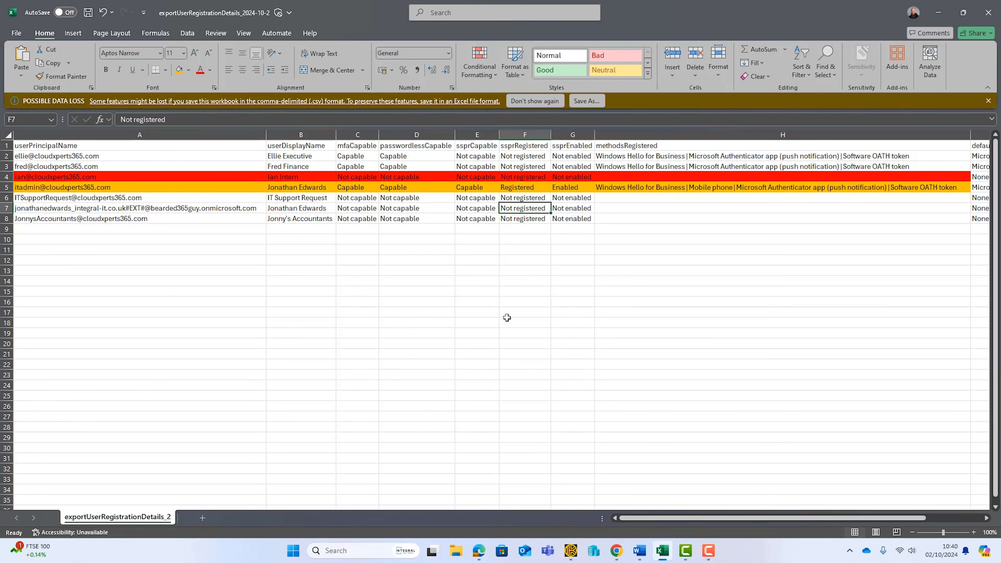
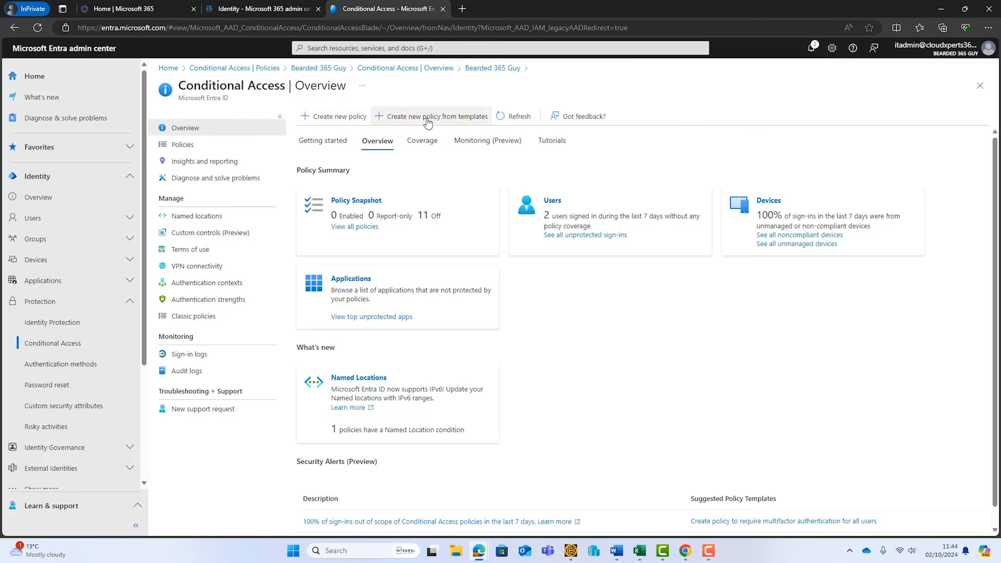
Step: Start a Conditional Access policy from the "Require multifactor authentication for all users" template in the full template list
{"action": "left_click", "coordinate": [428, 116]}
{"action": "left_click", "coordinate": [503, 174]}
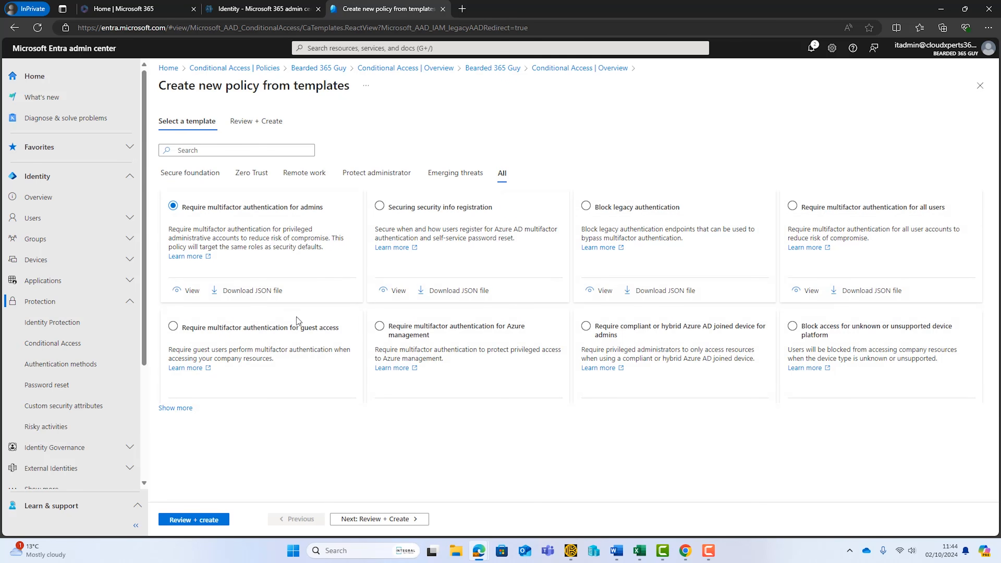
{"action": "left_click", "coordinate": [177, 408]}
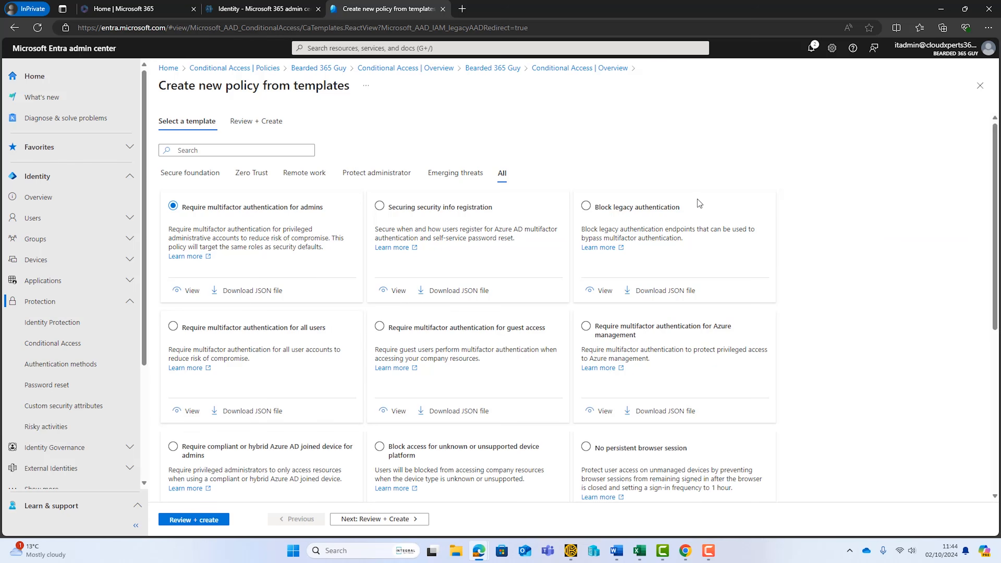
{"action": "scroll", "coordinate": [698, 199], "scroll_direction": "down", "scroll_amount": 8}
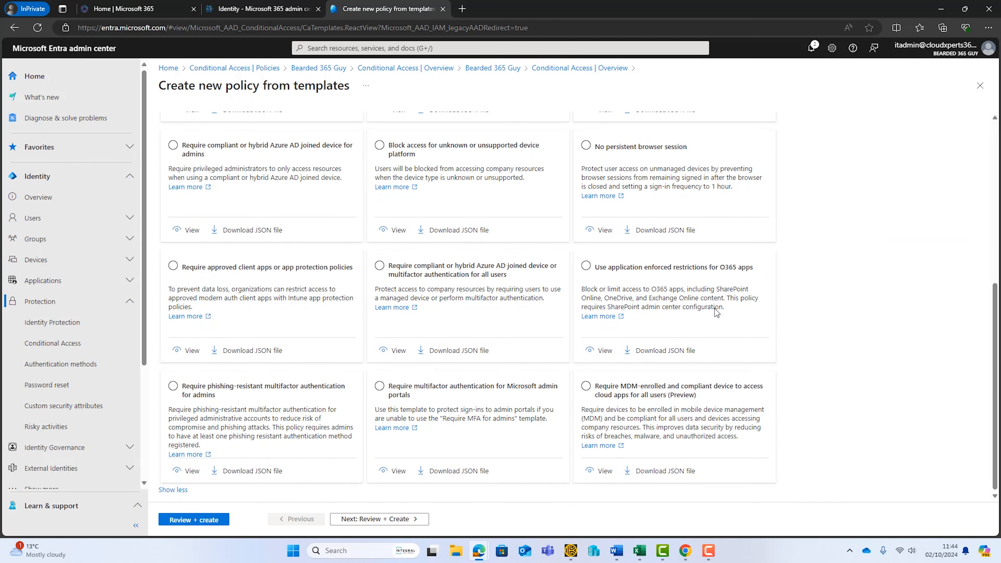
{"action": "scroll", "coordinate": [716, 312], "scroll_direction": "up", "scroll_amount": 8}
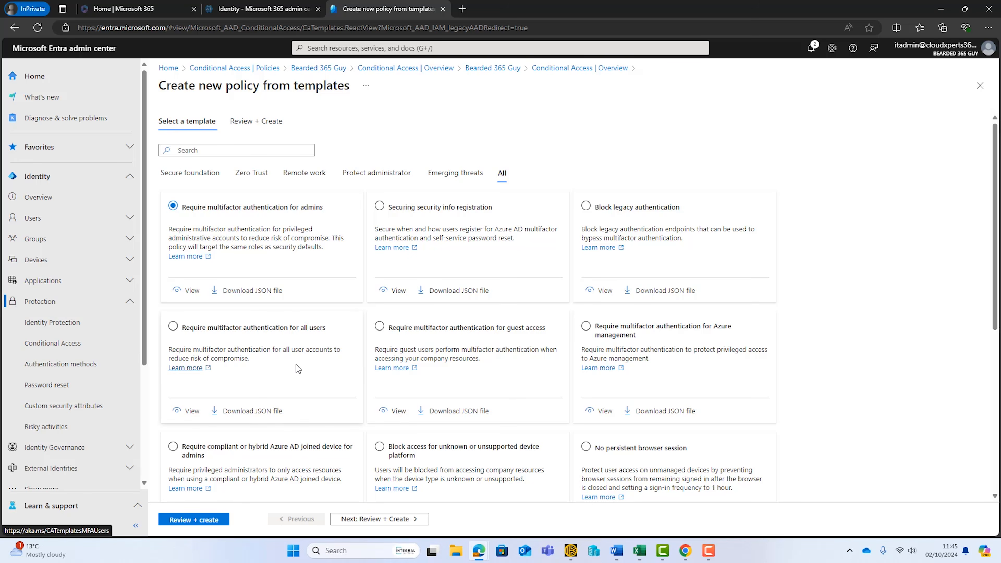
{"action": "left_click", "coordinate": [204, 332]}
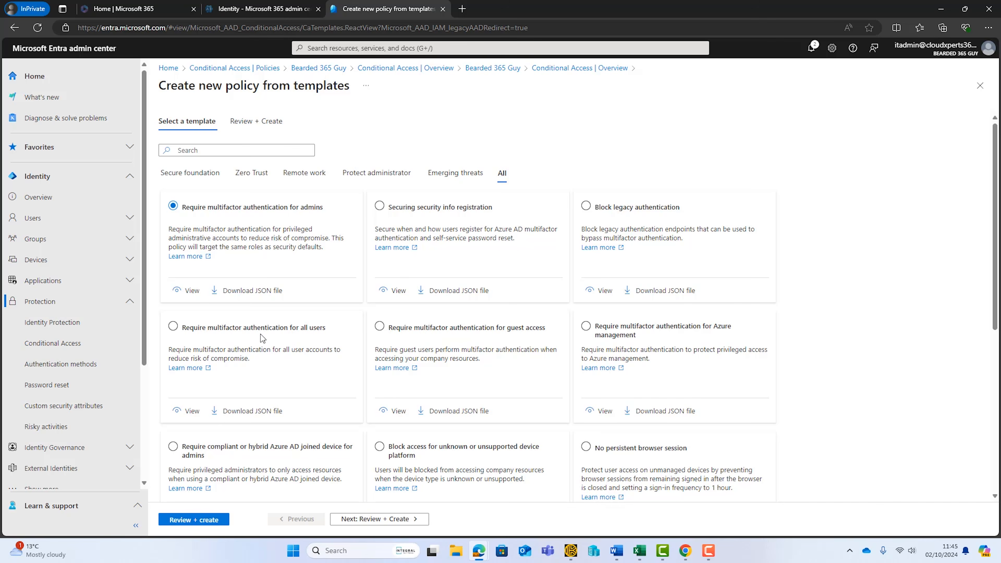
{"action": "left_click", "coordinate": [172, 327]}
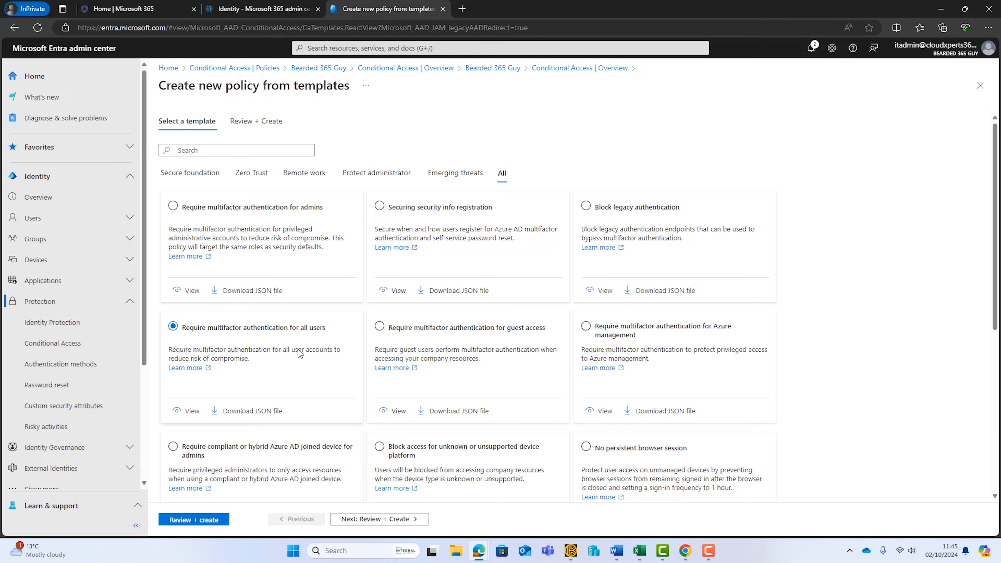
Step: Set the all-users MFA policy's state to On, check its assignments and access controls, and create it
{"action": "left_click", "coordinate": [351, 519]}
{"action": "left_click_drag", "start_coordinate": [287, 185], "coordinate": [429, 185]}
{"action": "left_click", "coordinate": [453, 221]}
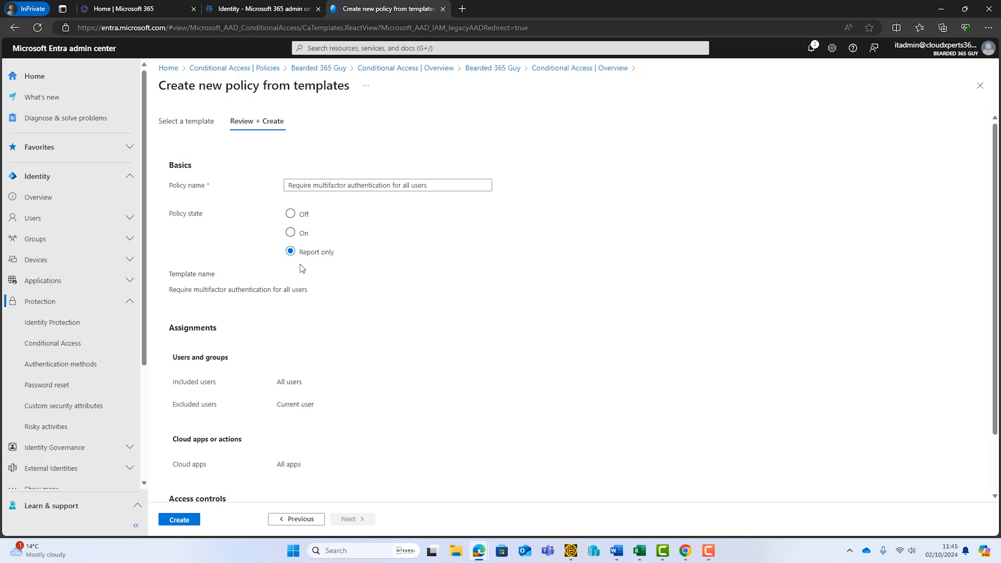
{"action": "left_click", "coordinate": [291, 233]}
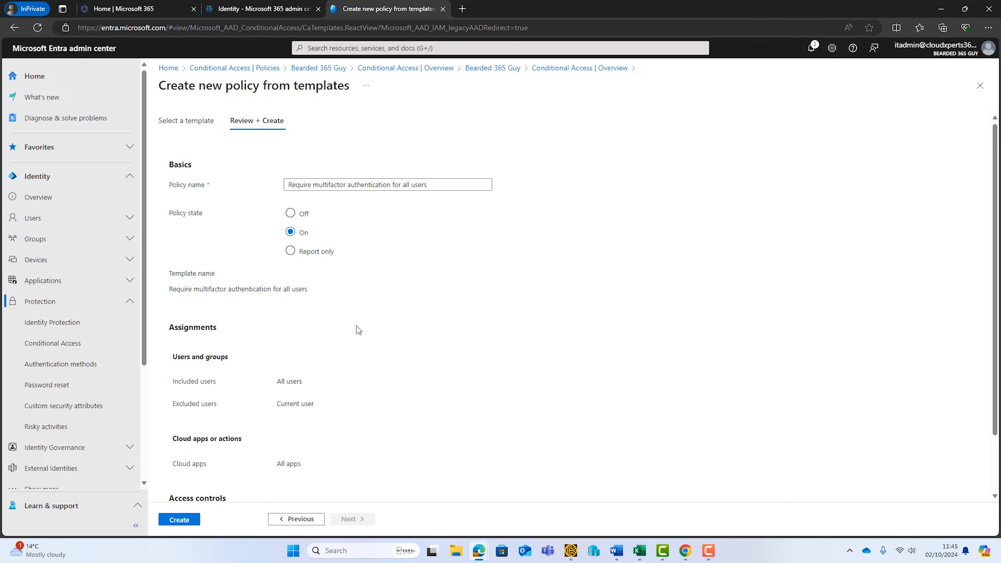
{"action": "scroll", "coordinate": [346, 325], "scroll_direction": "down", "scroll_amount": 2}
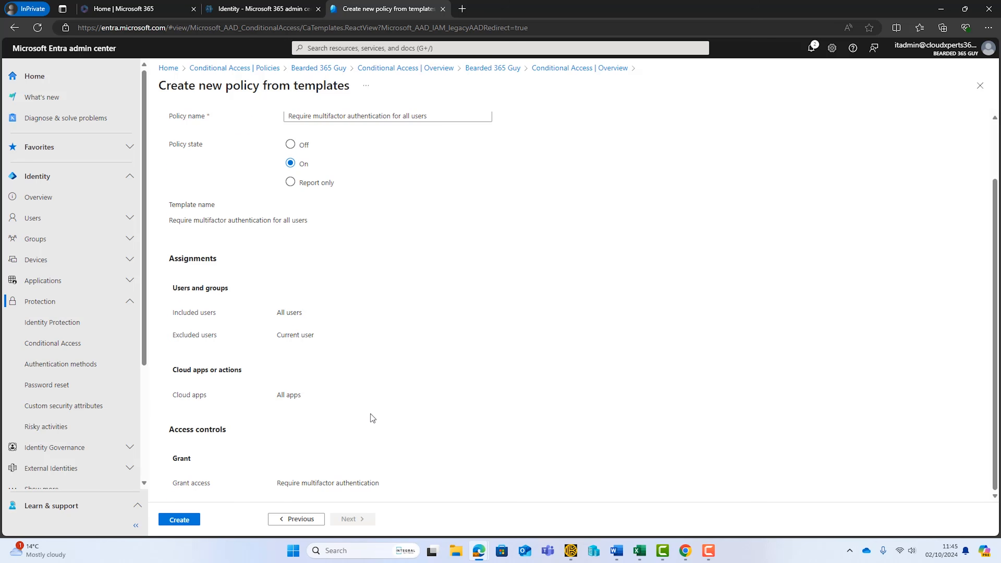
{"action": "left_click", "coordinate": [189, 524]}
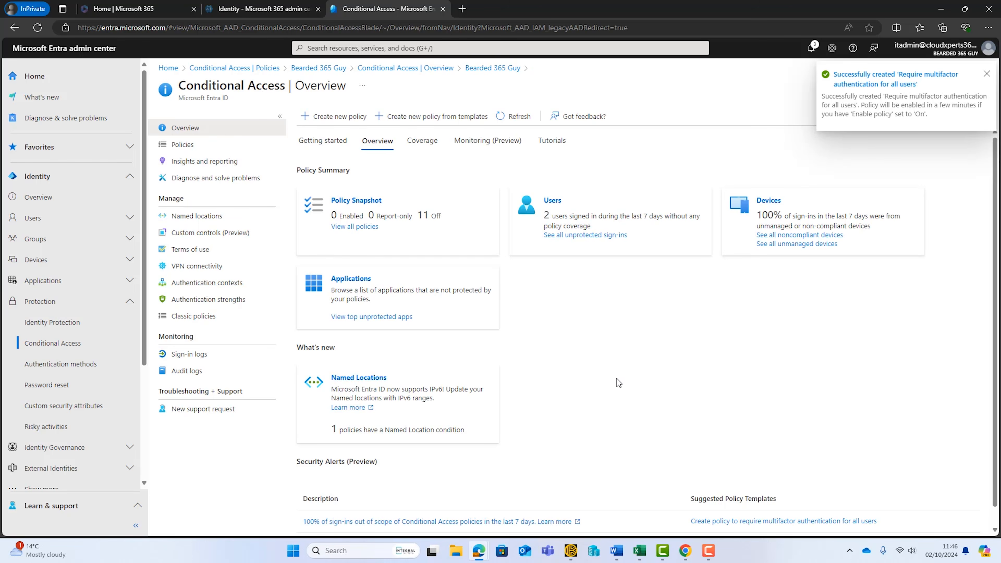
Step: From the Conditional Access policy list, start another template-based policy using "Require multifactor authentication for guest access"
{"action": "left_click", "coordinate": [213, 151]}
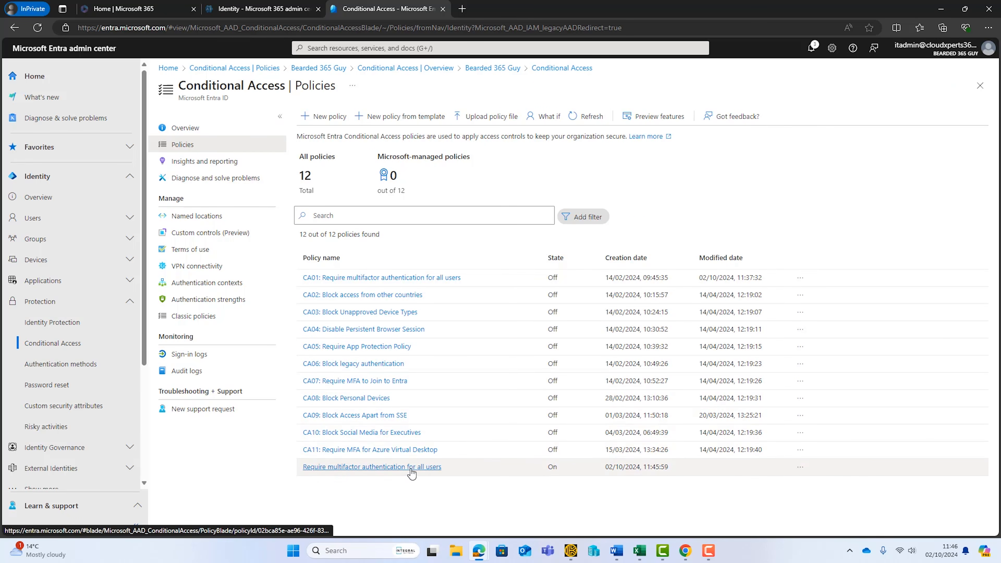
{"action": "left_click", "coordinate": [399, 122]}
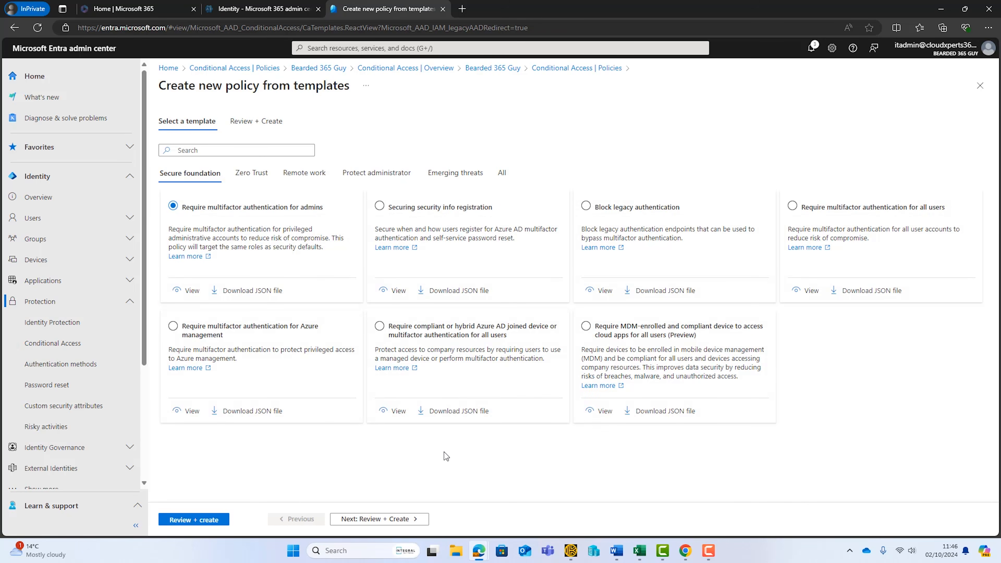
{"action": "left_click", "coordinate": [503, 173]}
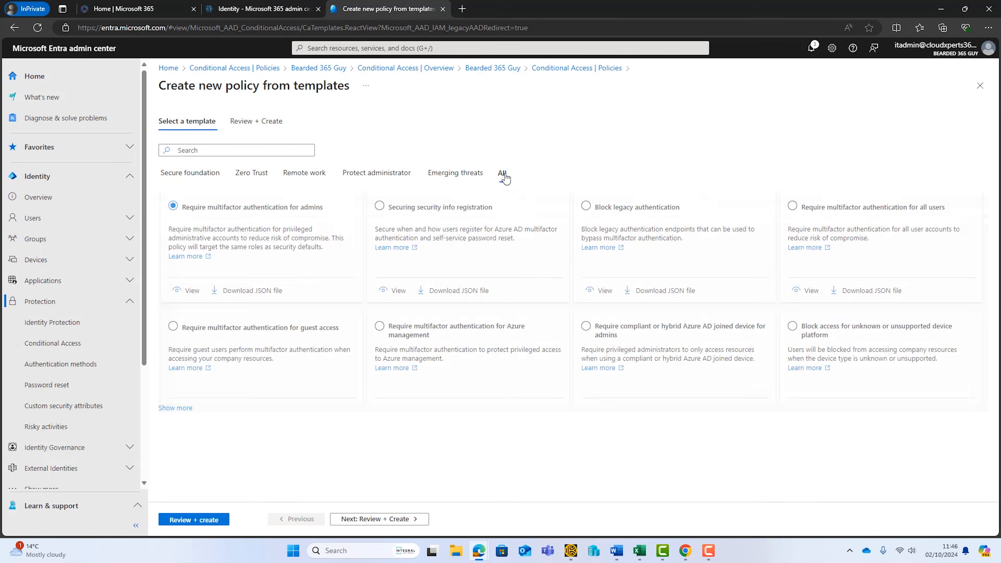
{"action": "left_click", "coordinate": [189, 412]}
{"action": "left_click", "coordinate": [411, 330]}
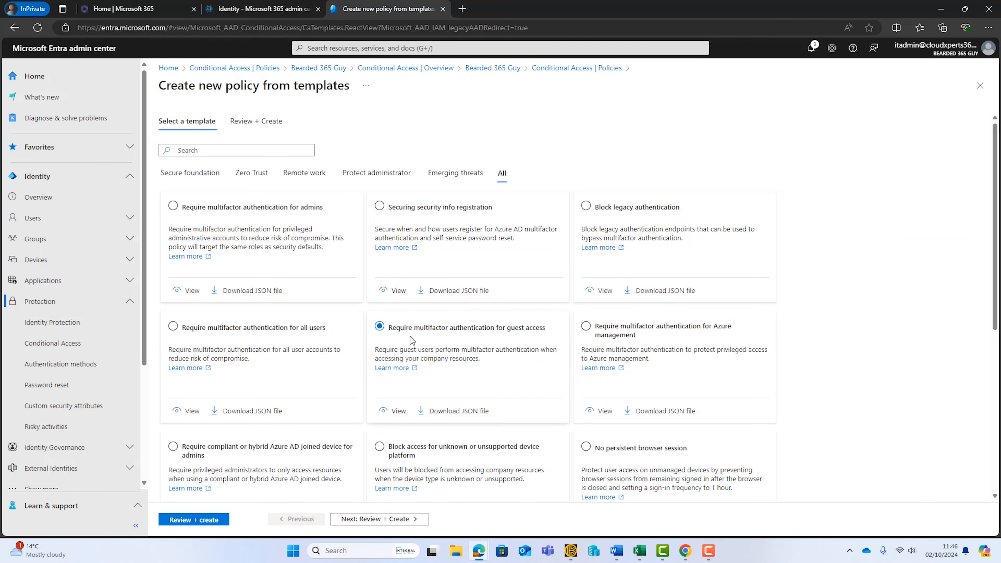
Step: Set the guest access MFA policy's state to On and create it
{"action": "left_click", "coordinate": [394, 519]}
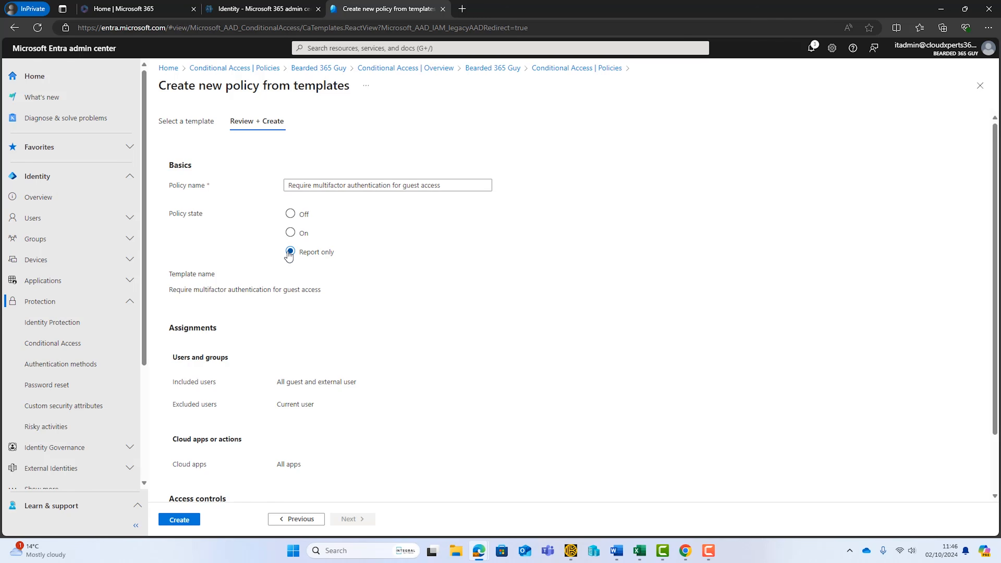
{"action": "left_click", "coordinate": [290, 232]}
{"action": "scroll", "coordinate": [375, 302], "scroll_direction": "down", "scroll_amount": 2}
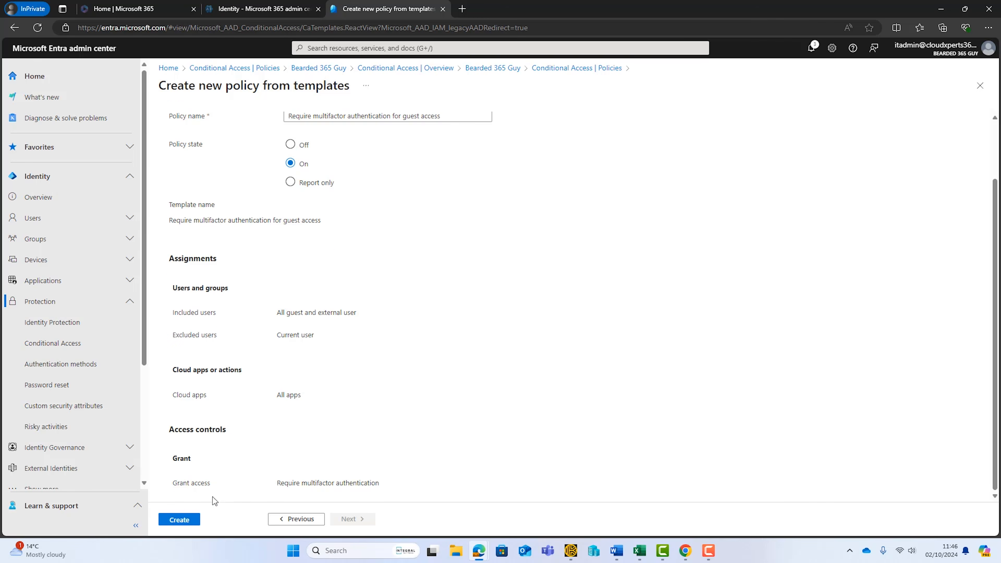
{"action": "left_click", "coordinate": [178, 520]}
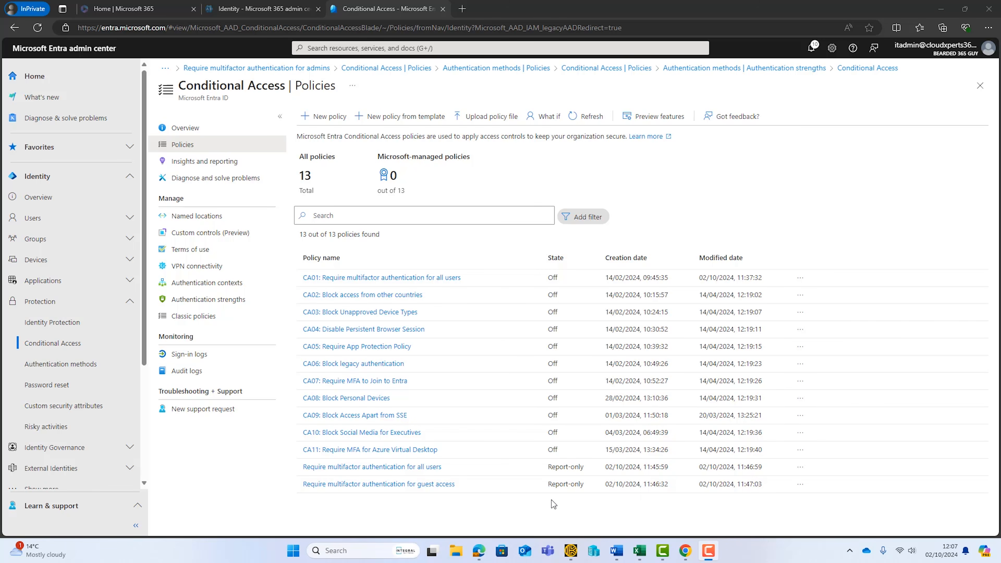
Step: Open the authentication strengths and look at the options for a new custom strength without creating one
{"action": "left_click", "coordinate": [66, 368]}
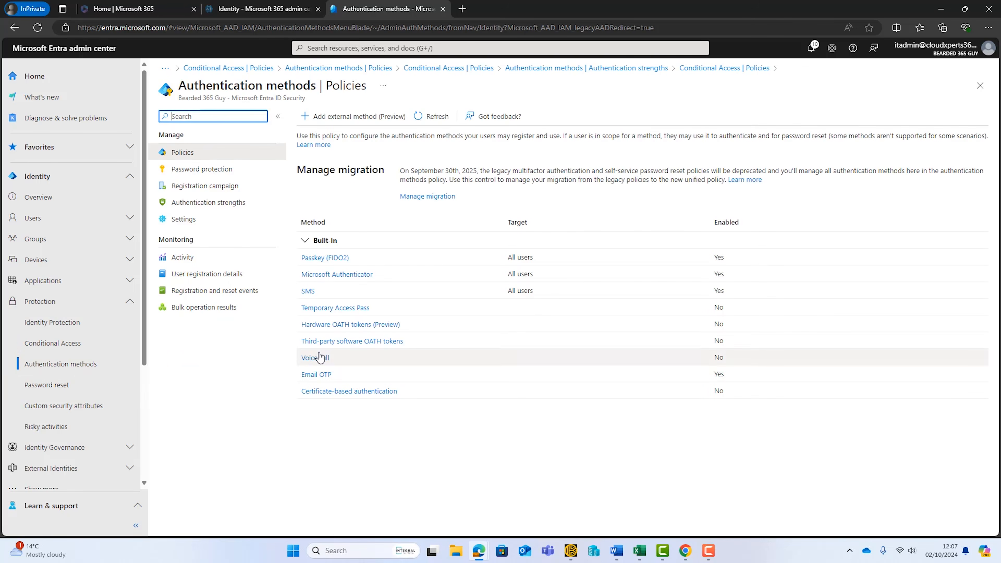
{"action": "left_click", "coordinate": [204, 206]}
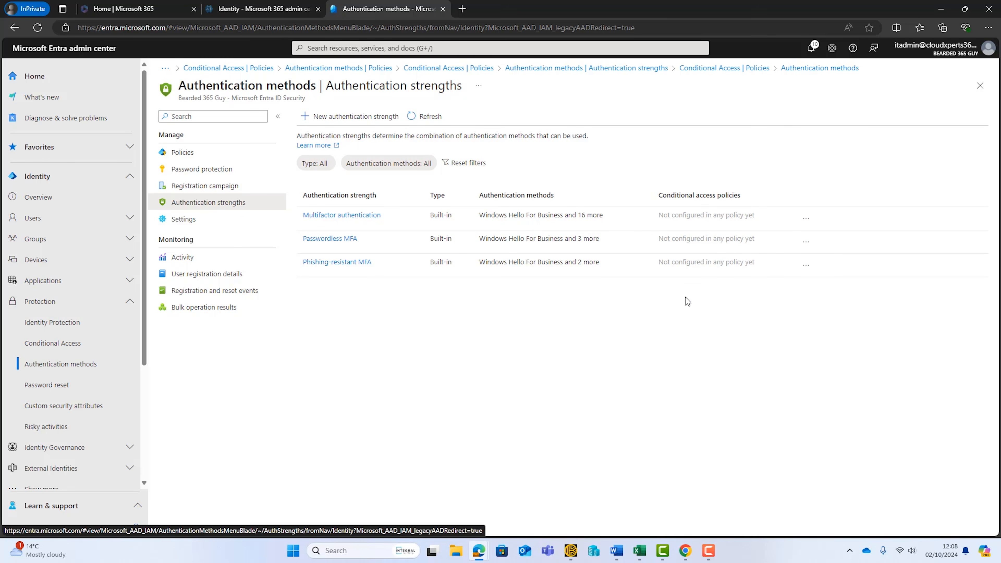
{"action": "left_click", "coordinate": [695, 299]}
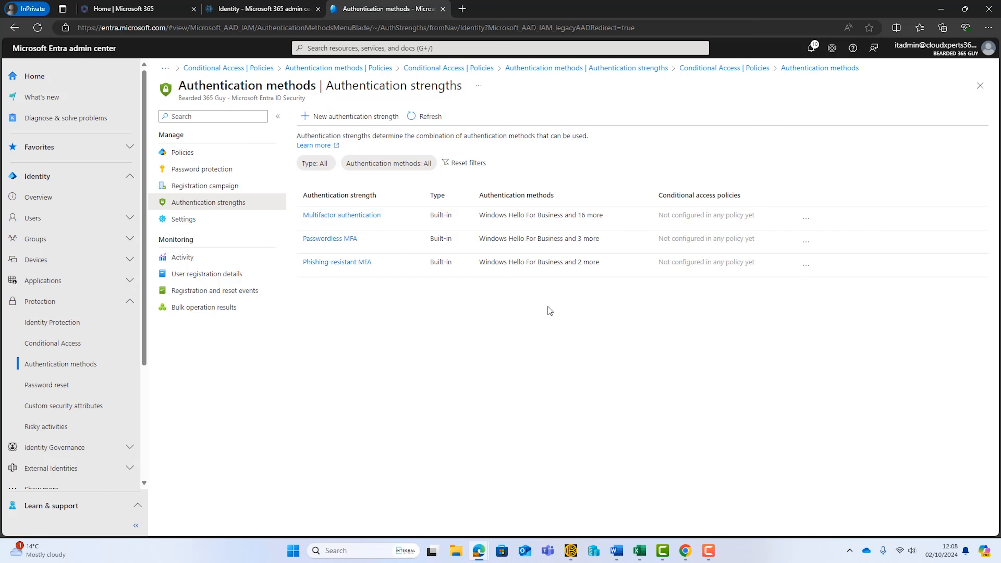
{"action": "left_click", "coordinate": [352, 119]}
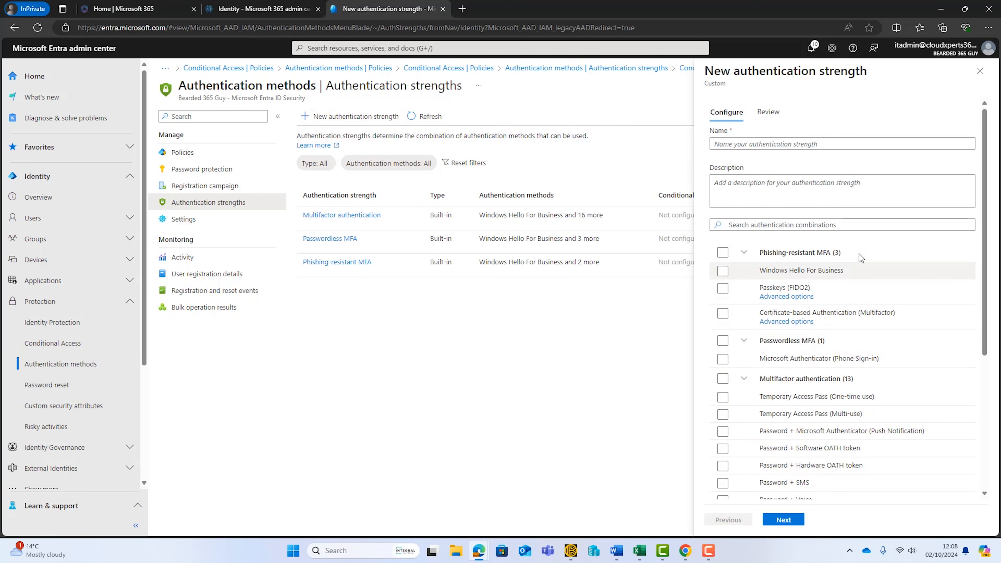
{"action": "left_click", "coordinate": [980, 71]}
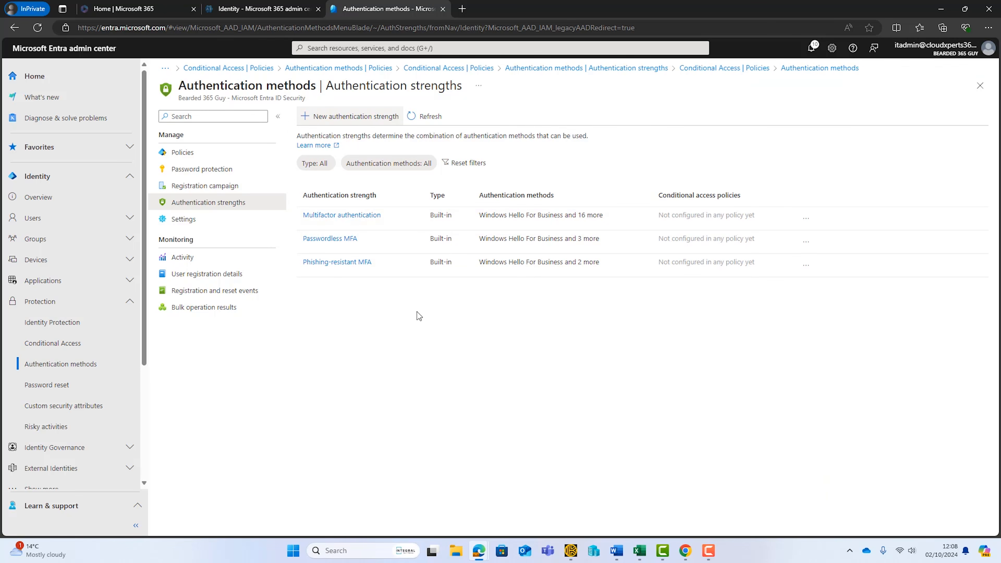
Step: Examine the description and allowed authentication flows of the built-in Multifactor authentication strength
{"action": "left_click", "coordinate": [341, 217]}
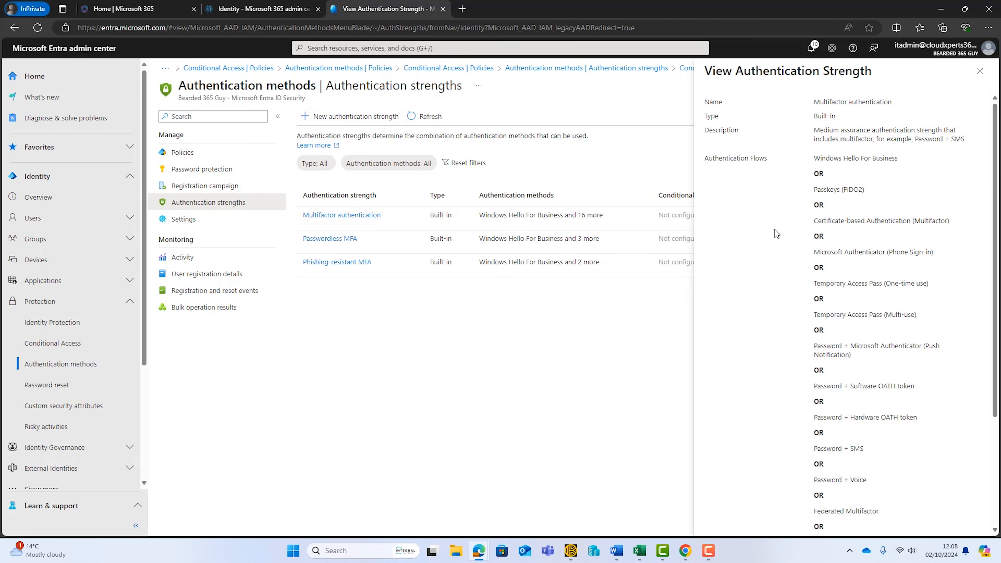
{"action": "scroll", "coordinate": [775, 234], "scroll_direction": "down", "scroll_amount": 4}
{"action": "scroll", "coordinate": [742, 357], "scroll_direction": "up", "scroll_amount": 4}
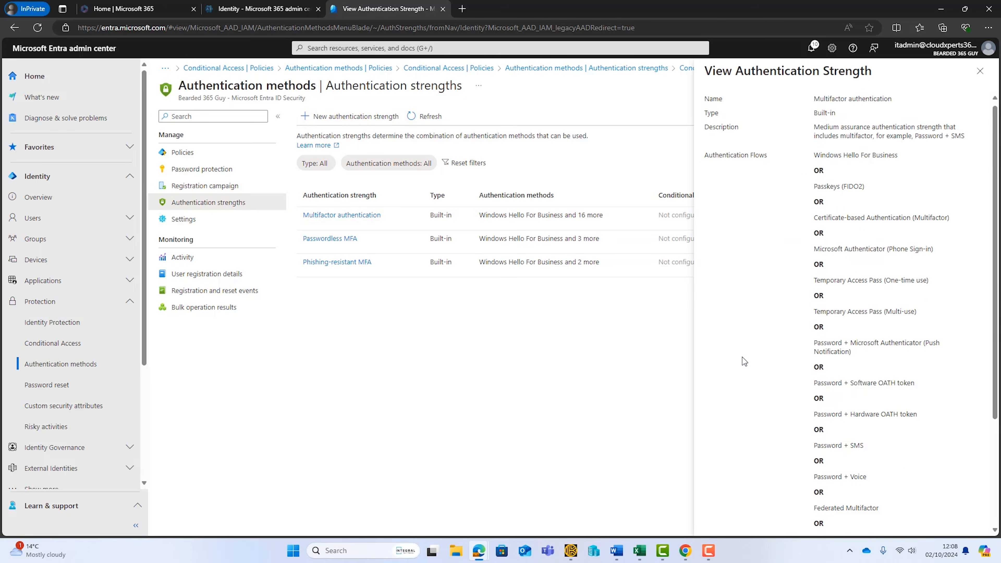
{"action": "left_click_drag", "start_coordinate": [817, 131], "coordinate": [874, 126]}
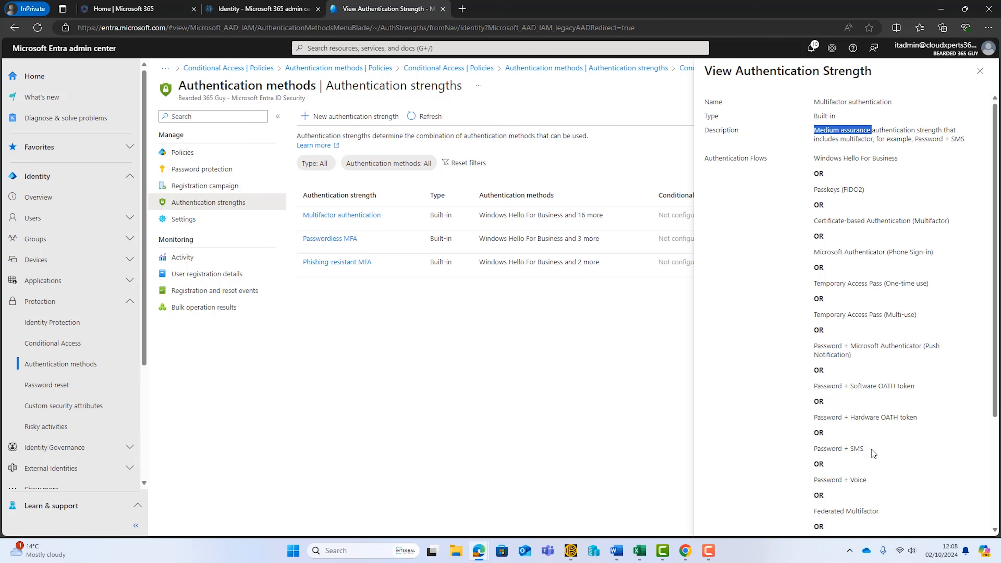
{"action": "left_click", "coordinate": [980, 71]}
Step: Examine the details of the Passwordless MFA and Phishing-resistant MFA strengths
{"action": "left_click", "coordinate": [344, 240]}
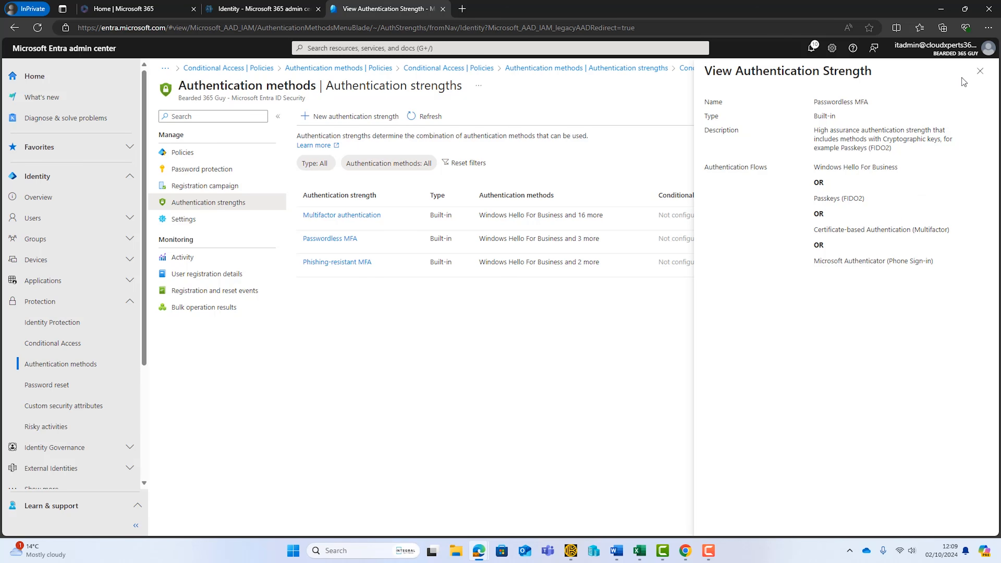
{"action": "left_click", "coordinate": [979, 70]}
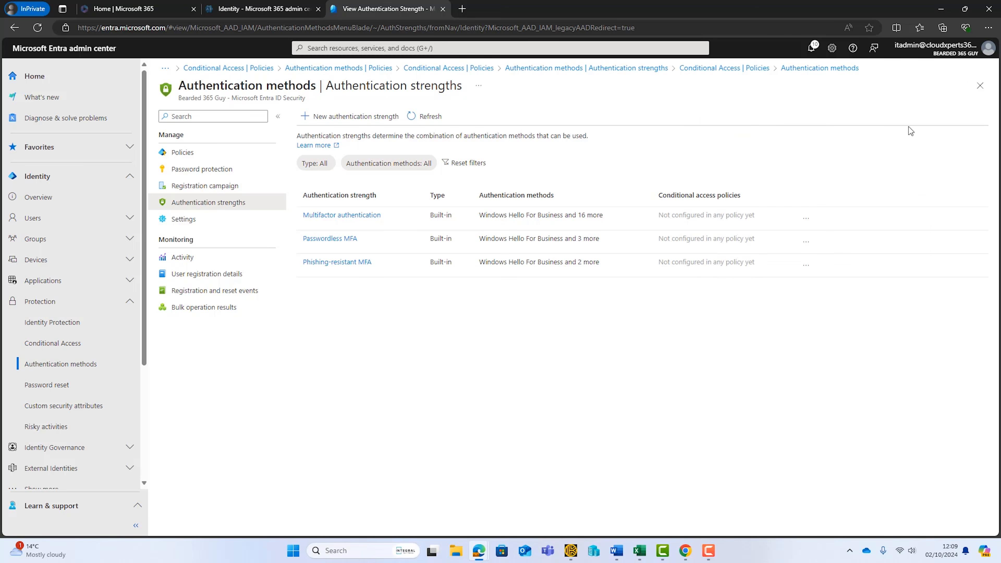
{"action": "left_click", "coordinate": [337, 262]}
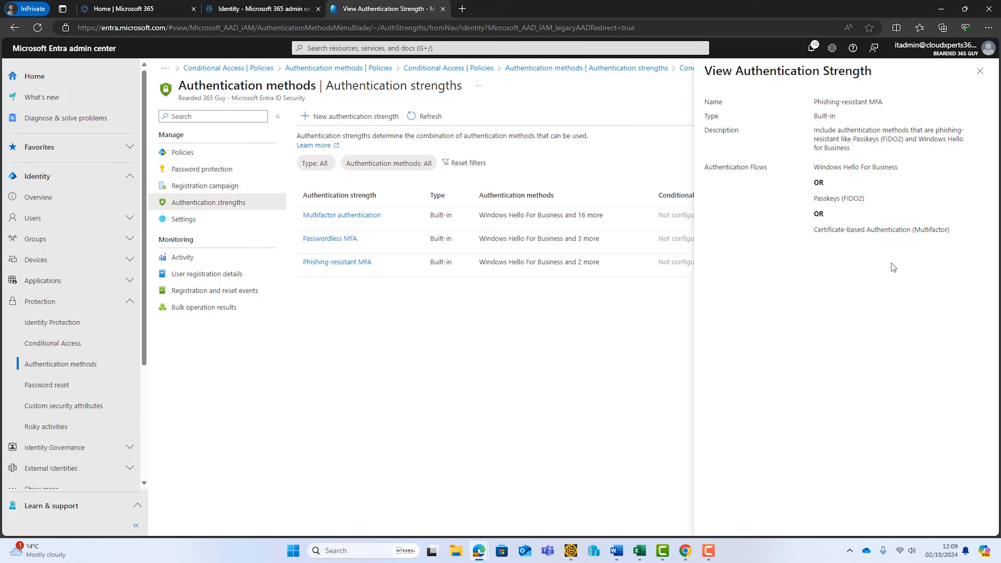
{"action": "left_click", "coordinate": [977, 74]}
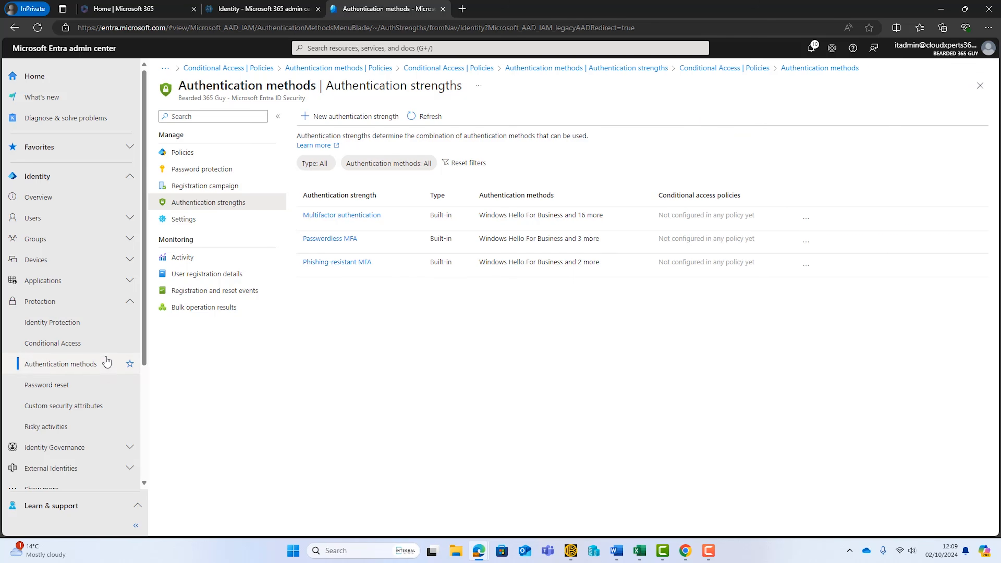
Step: Start a new Conditional Access policy from the "Require multifactor authentication for admins" template and proceed to its review
{"action": "left_click", "coordinate": [55, 343]}
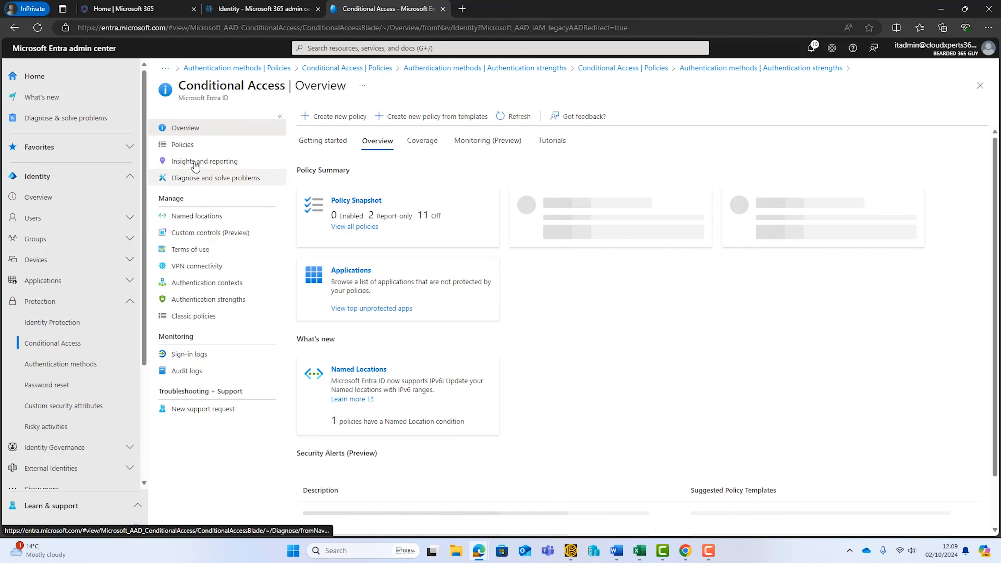
{"action": "left_click", "coordinate": [244, 145]}
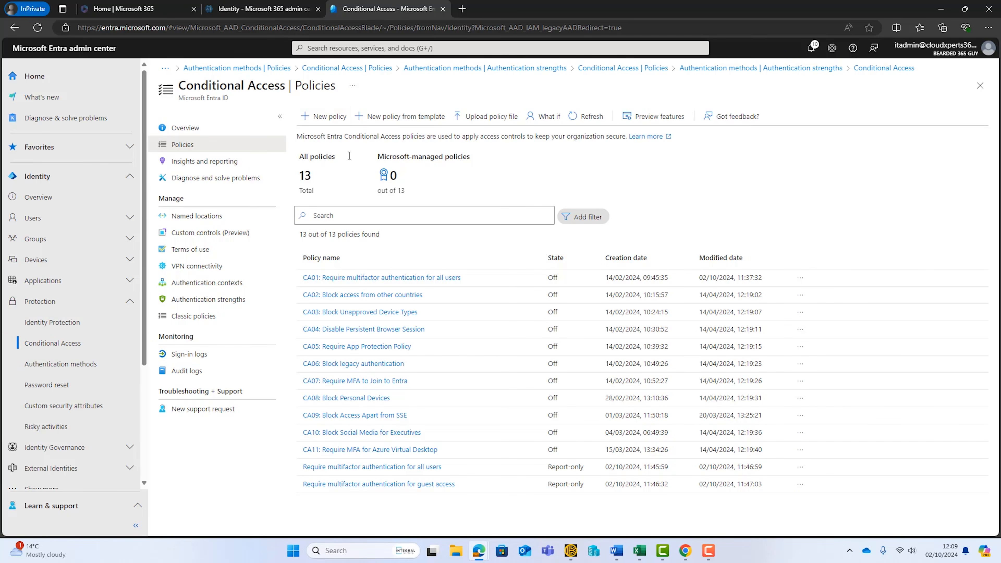
{"action": "left_click", "coordinate": [419, 117]}
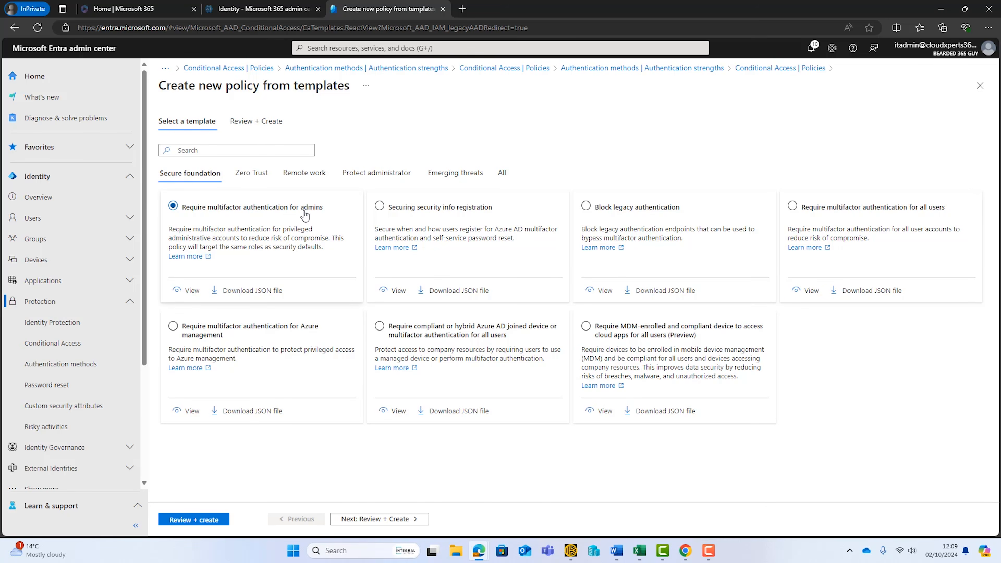
{"action": "left_click", "coordinate": [357, 519]}
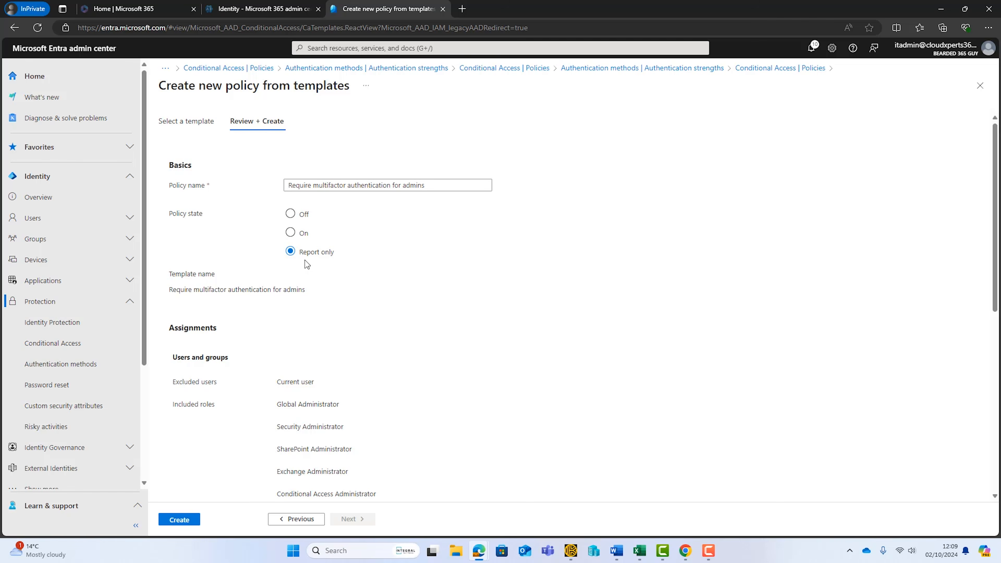
Step: Review the admins policy's included roles, cloud apps and grant control, and create it in the Report only state
{"action": "scroll", "coordinate": [393, 345], "scroll_direction": "down", "scroll_amount": 3}
{"action": "scroll", "coordinate": [392, 345], "scroll_direction": "down", "scroll_amount": 1}
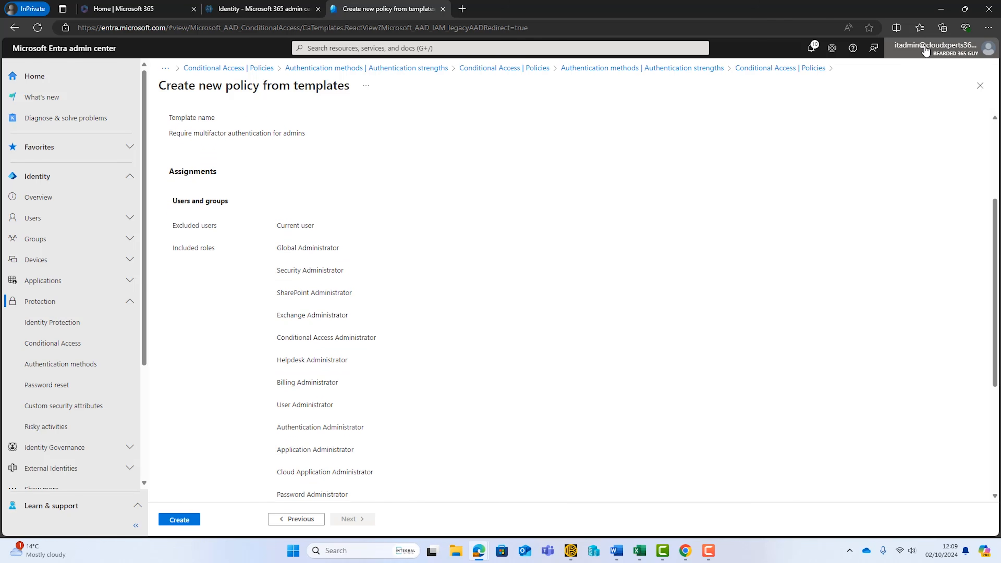
{"action": "scroll", "coordinate": [365, 245], "scroll_direction": "down", "scroll_amount": 3}
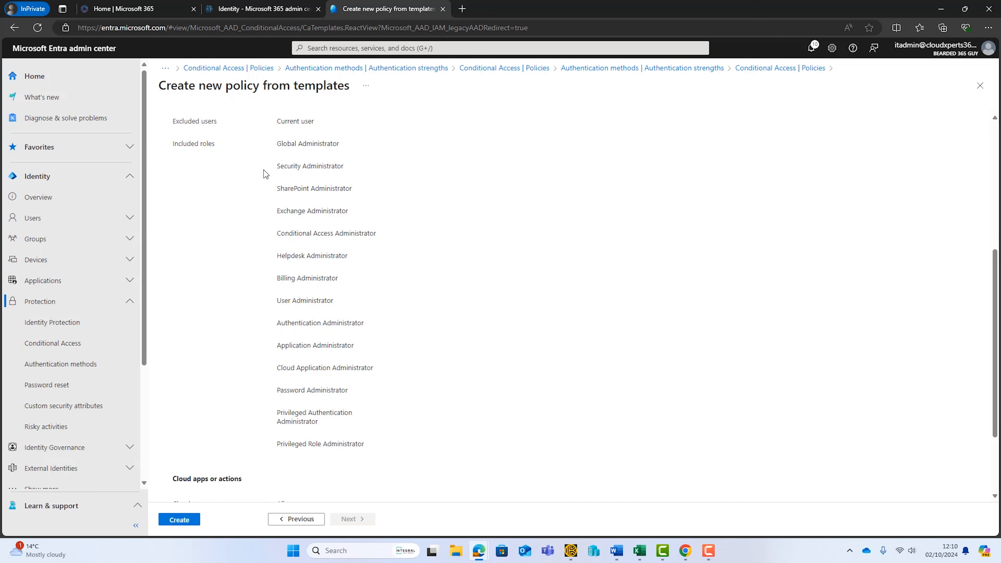
{"action": "scroll", "coordinate": [487, 315], "scroll_direction": "down", "scroll_amount": 3}
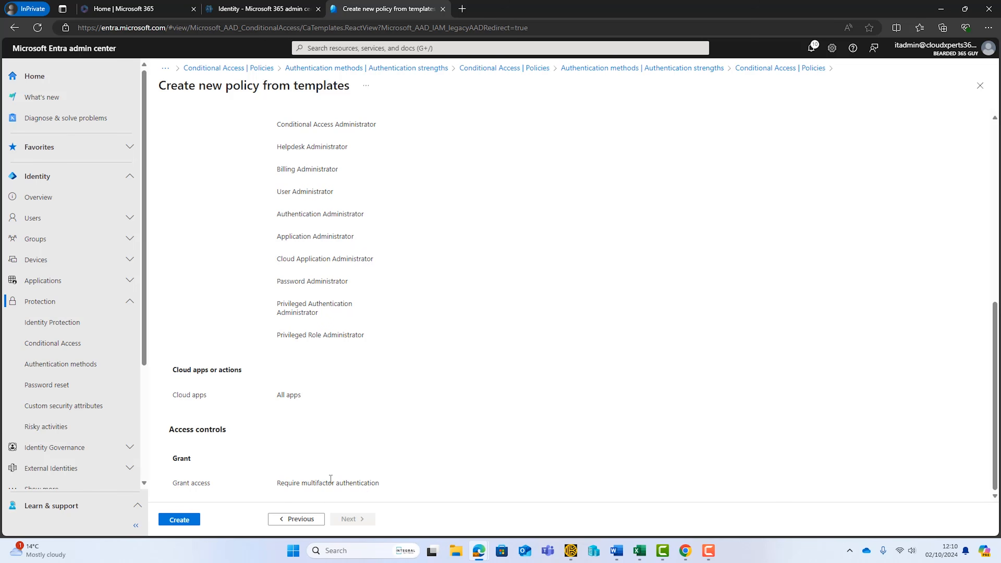
{"action": "left_click", "coordinate": [178, 521]}
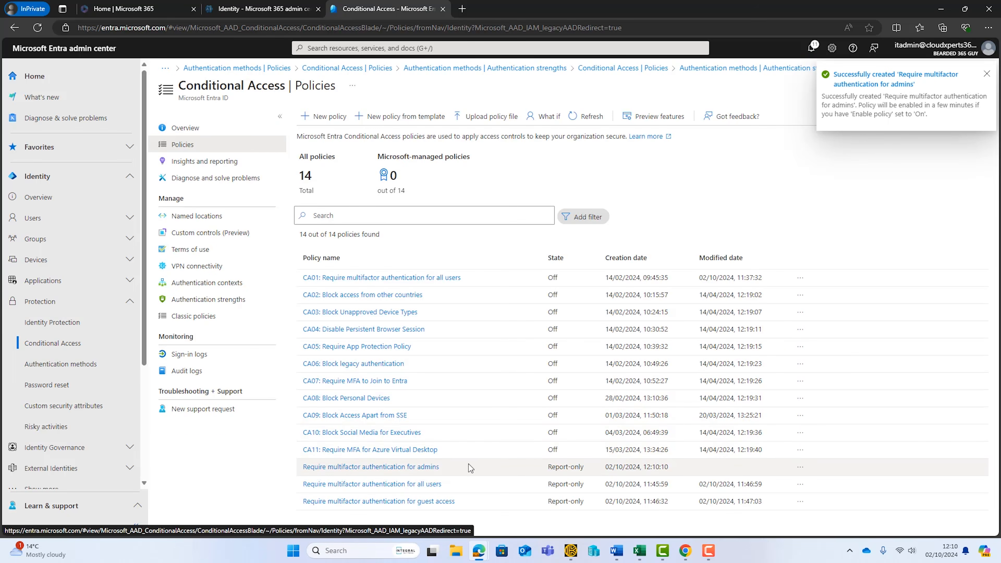
Step: Open the new admins MFA policy and examine its included roles, excluded users and target resources
{"action": "left_click", "coordinate": [427, 467]}
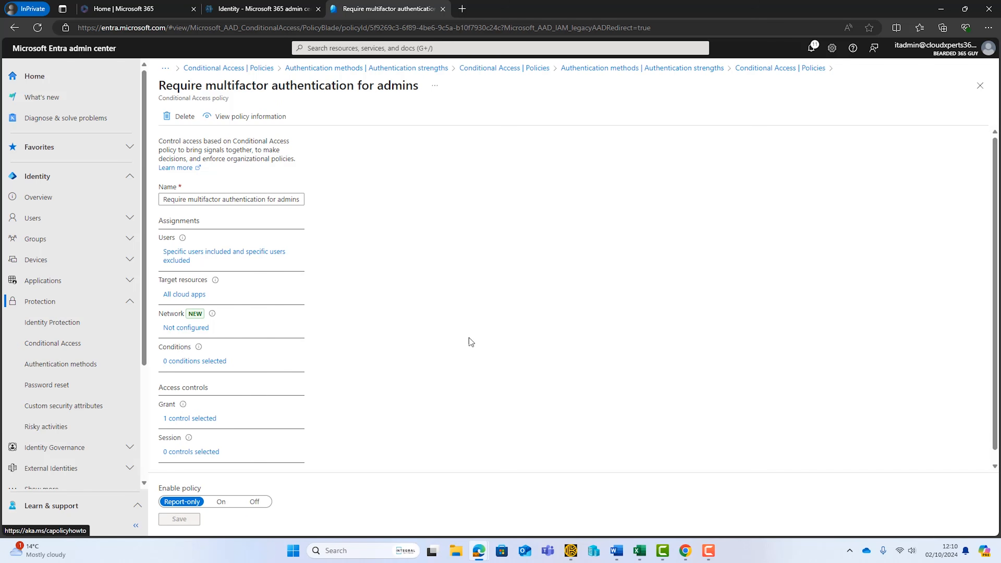
{"action": "left_click", "coordinate": [206, 253]}
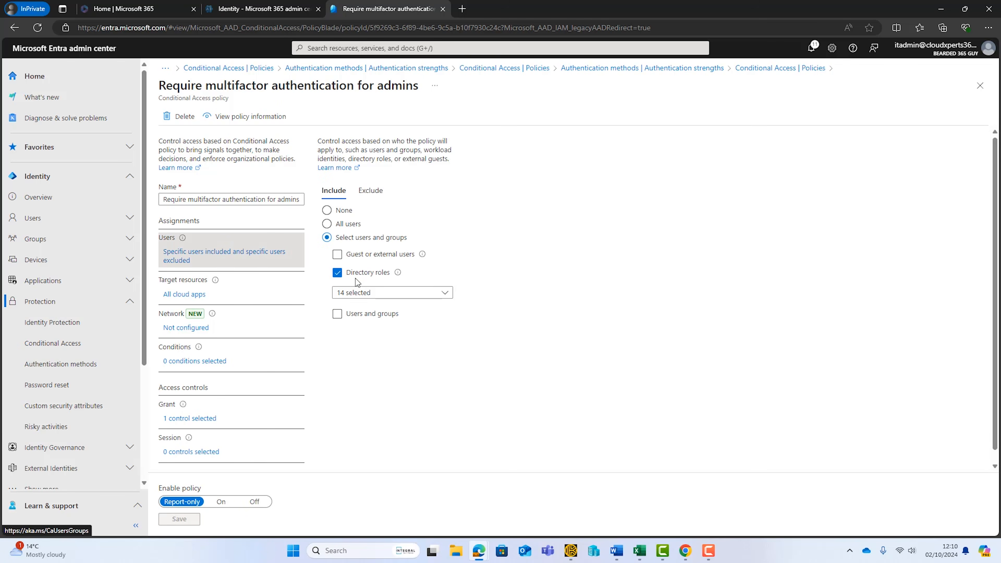
{"action": "left_click", "coordinate": [374, 195]}
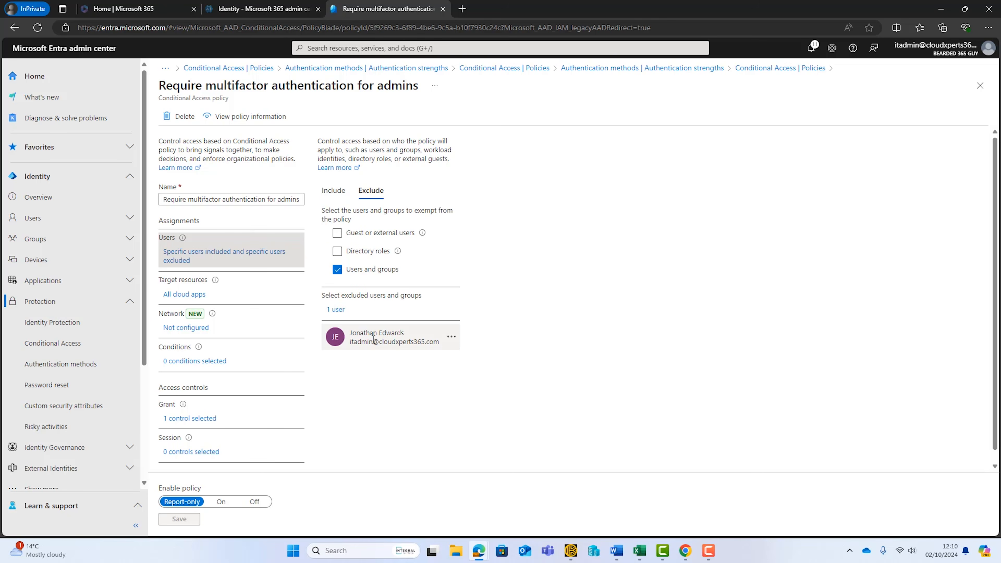
{"action": "left_click", "coordinate": [198, 299]}
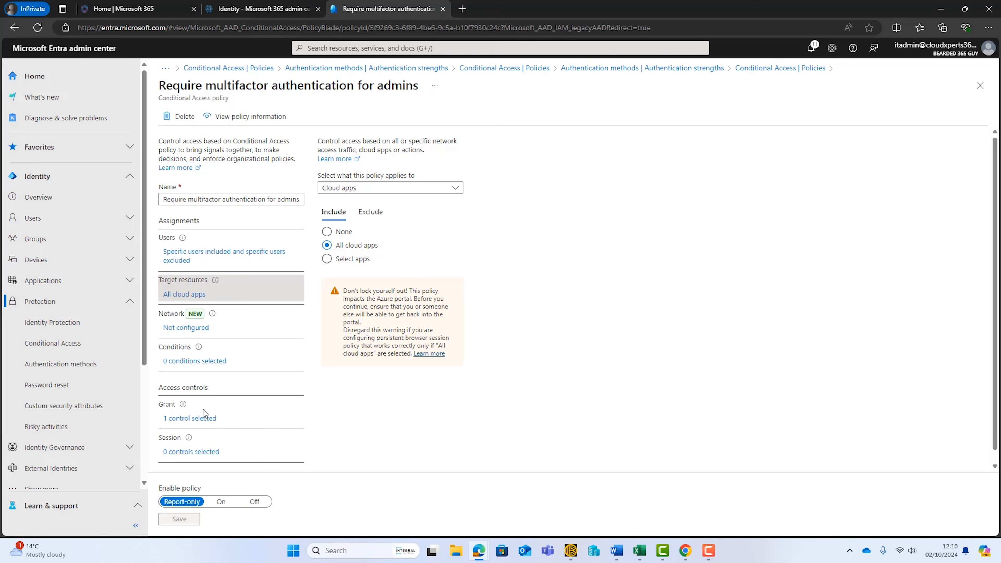
Step: Replace the admins policy's multifactor authentication grant with the Phishing-resistant MFA authentication strength and save the policy
{"action": "left_click", "coordinate": [190, 418]}
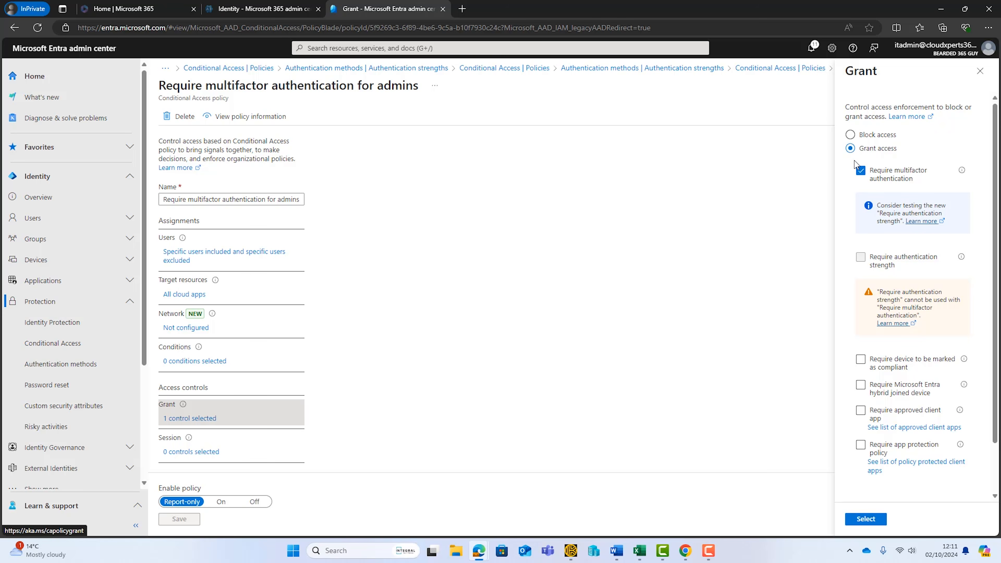
{"action": "left_click", "coordinate": [860, 171]}
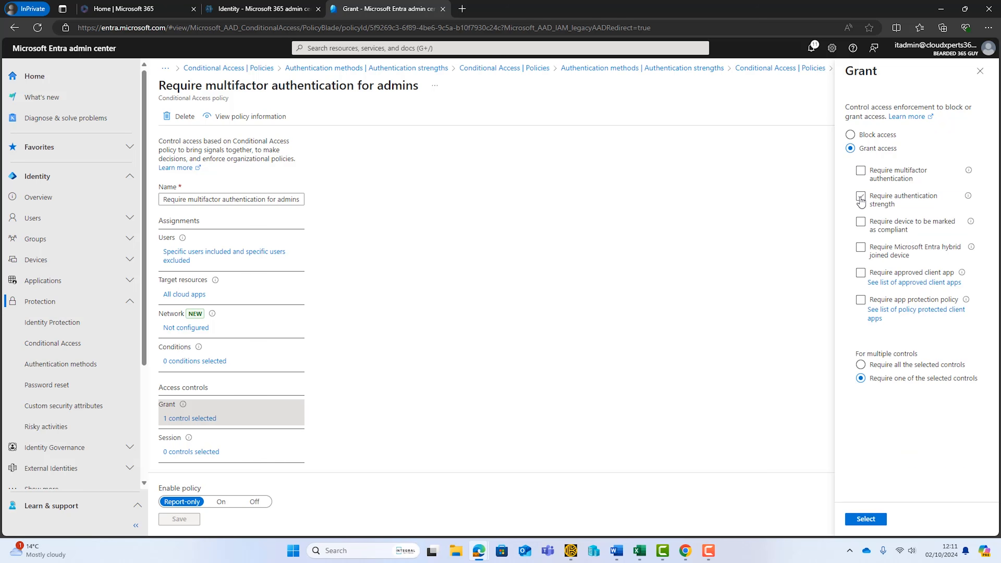
{"action": "left_click", "coordinate": [861, 197]}
{"action": "left_click", "coordinate": [952, 295]}
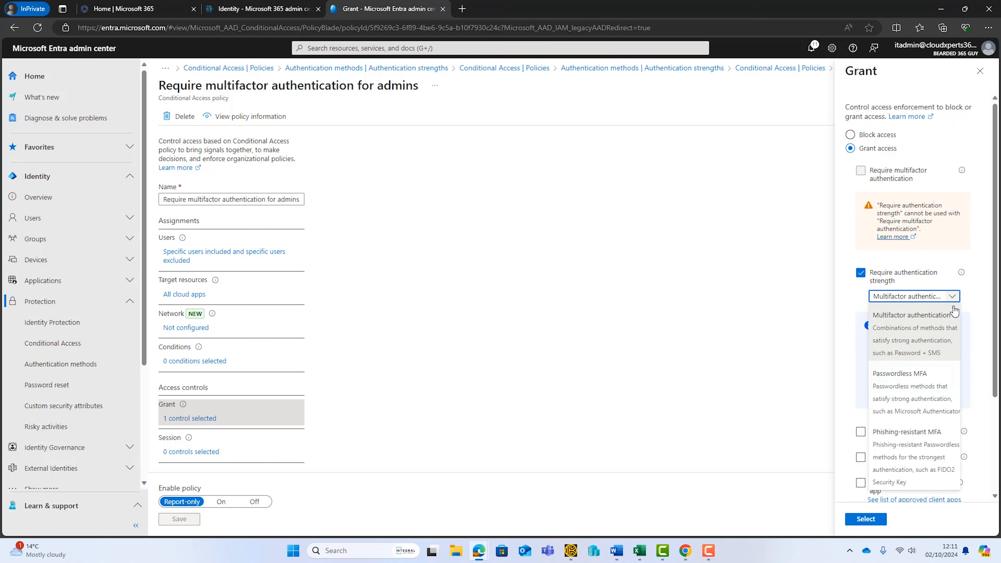
{"action": "left_click", "coordinate": [916, 451]}
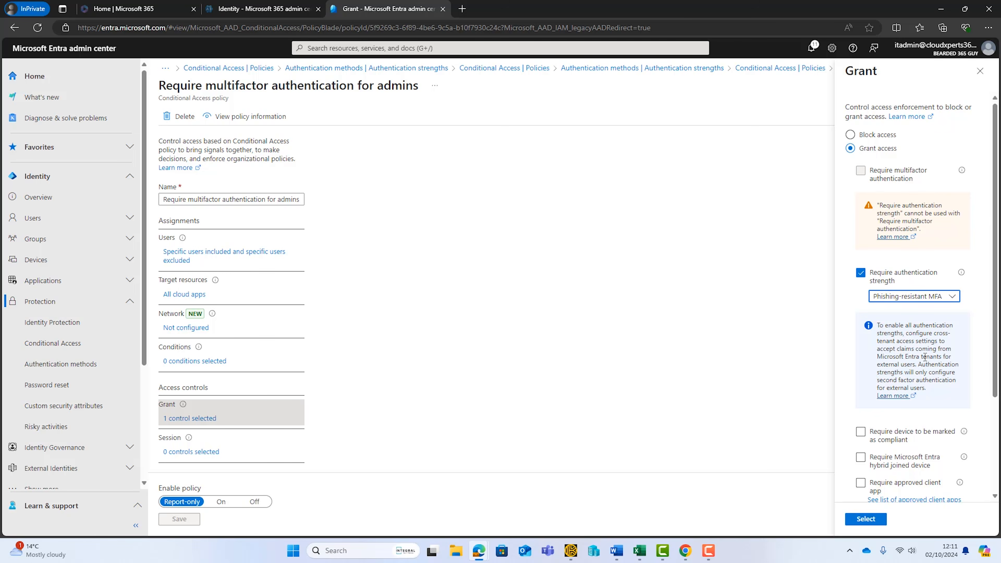
{"action": "left_click", "coordinate": [867, 519]}
{"action": "left_click", "coordinate": [185, 520]}
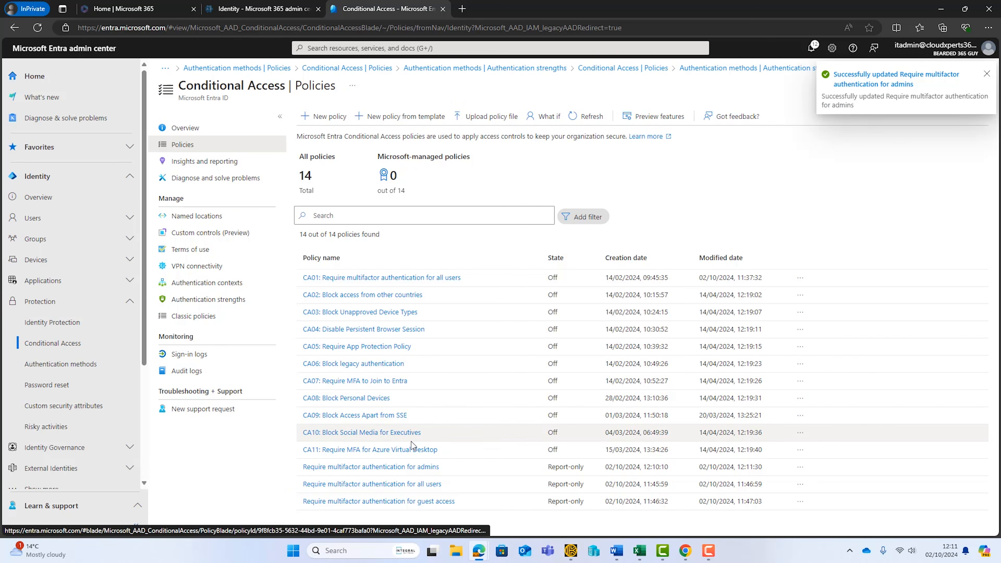
Step: Reopen the "Require multifactor authentication for admins" policy
{"action": "left_click", "coordinate": [440, 468]}
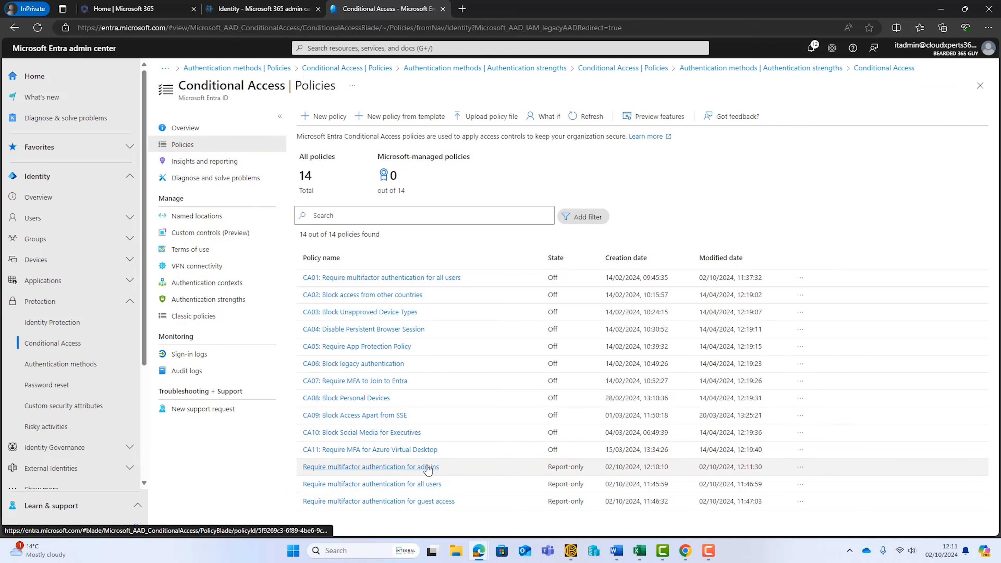
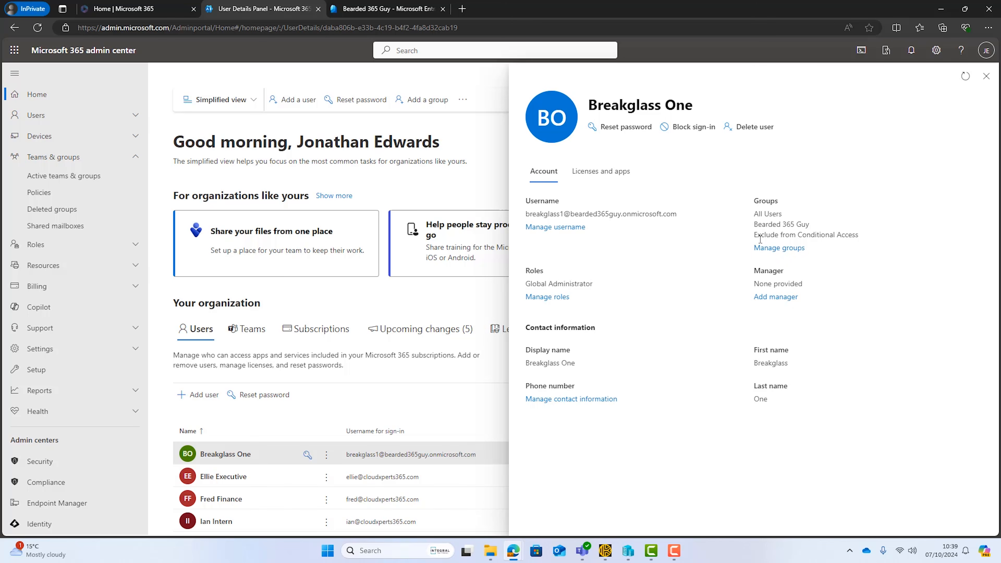
Step: Check the Breakglass One account's group membership and view the owners and members of the Exclude from Conditional Access security group
{"action": "left_click_drag", "start_coordinate": [755, 235], "coordinate": [842, 236]}
{"action": "left_click", "coordinate": [986, 76]}
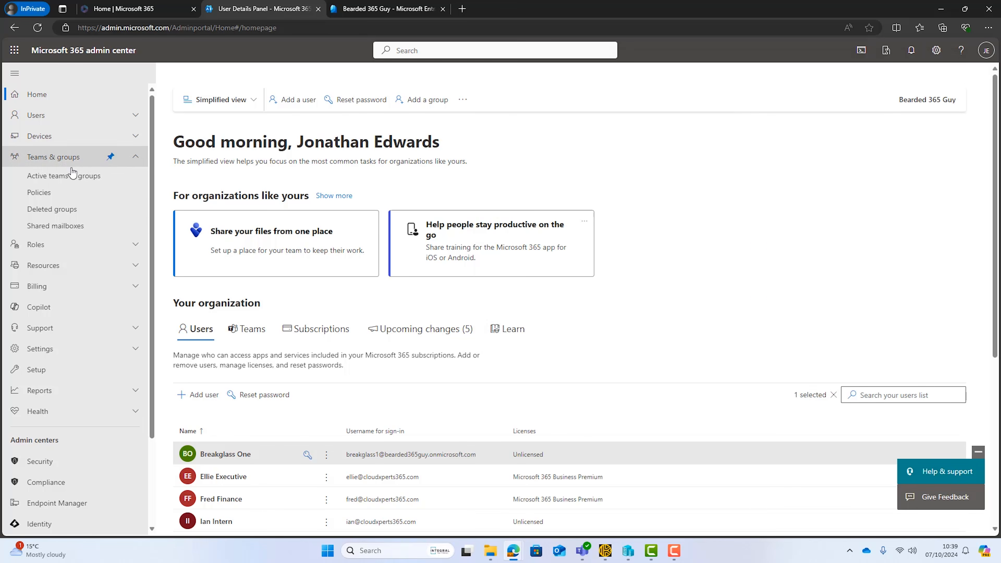
{"action": "left_click", "coordinate": [64, 180]}
{"action": "left_click", "coordinate": [375, 184]}
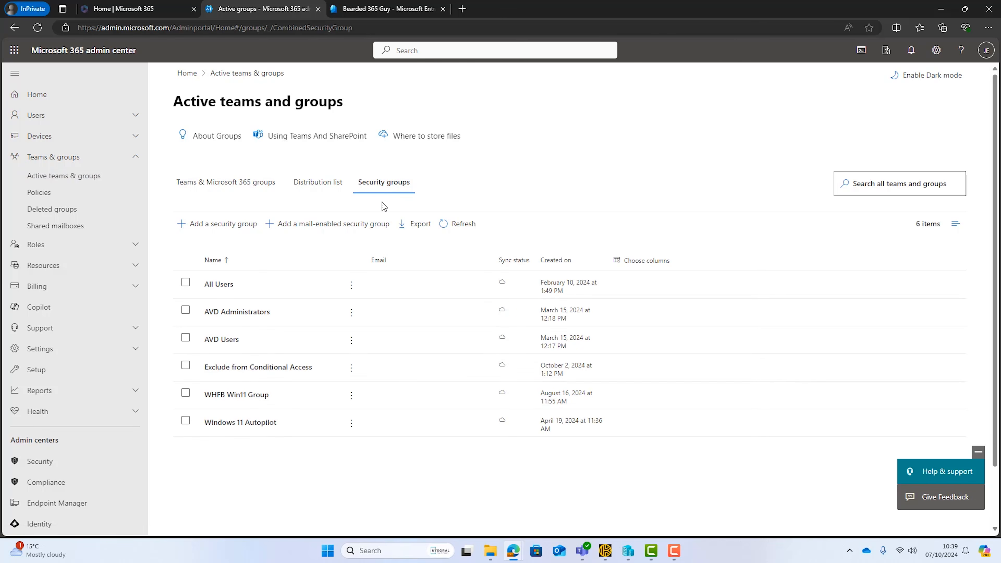
{"action": "left_click", "coordinate": [279, 370]}
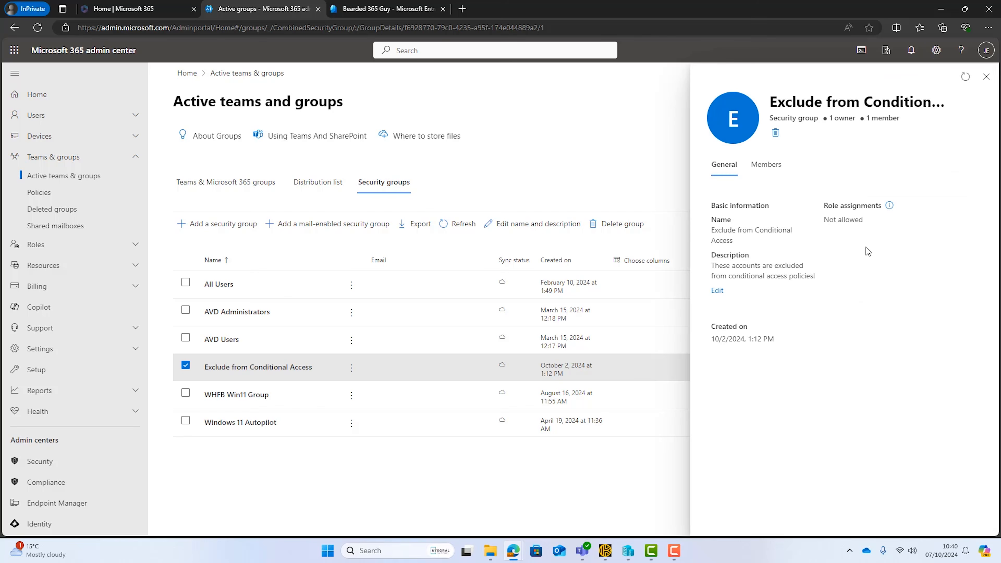
{"action": "left_click", "coordinate": [767, 165]}
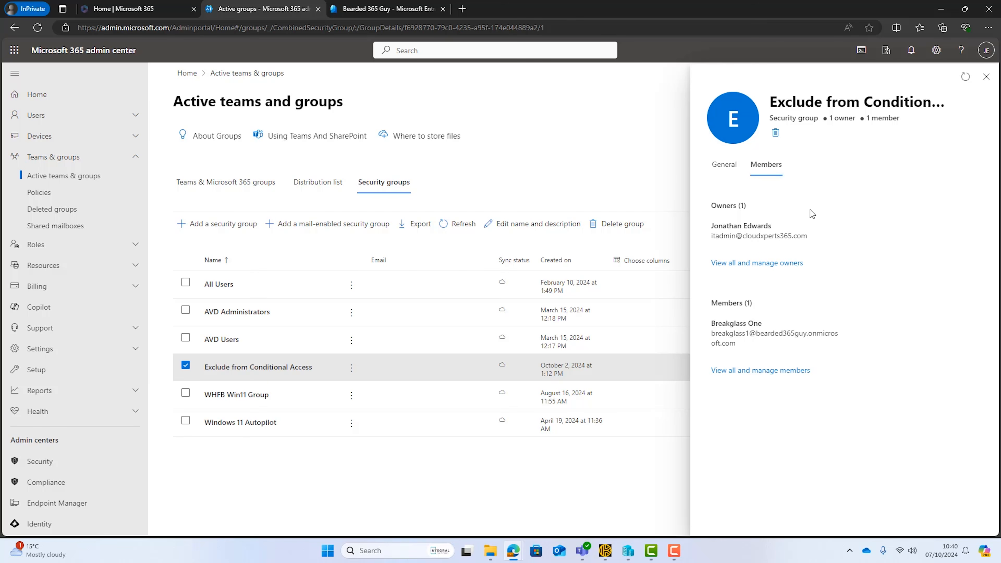
Step: In the Entra admin center, review the included and excluded users of the "Require multifactor authentication for admins" Conditional Access policy
{"action": "left_click", "coordinate": [356, 6]}
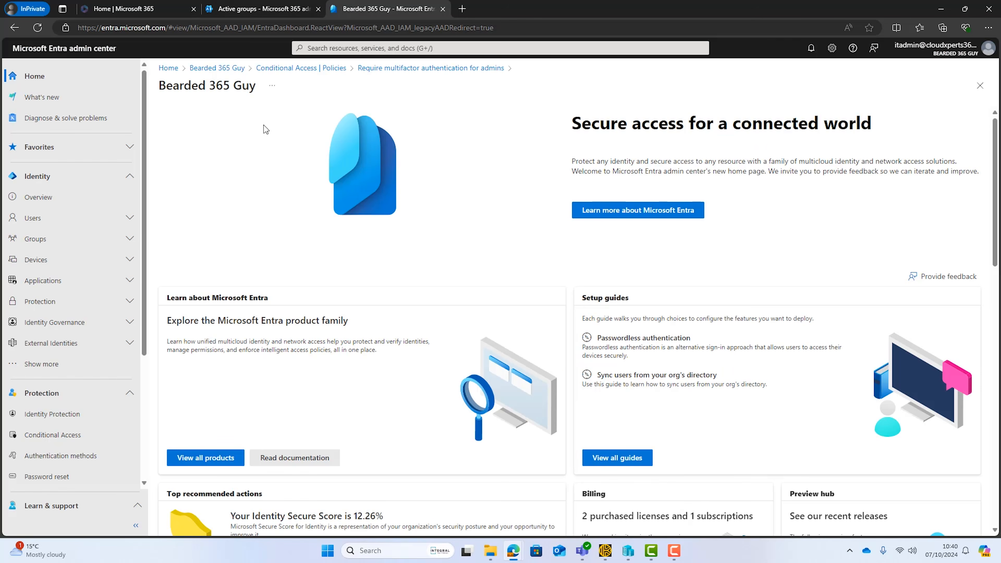
{"action": "left_click", "coordinate": [127, 301]}
{"action": "left_click", "coordinate": [60, 345]}
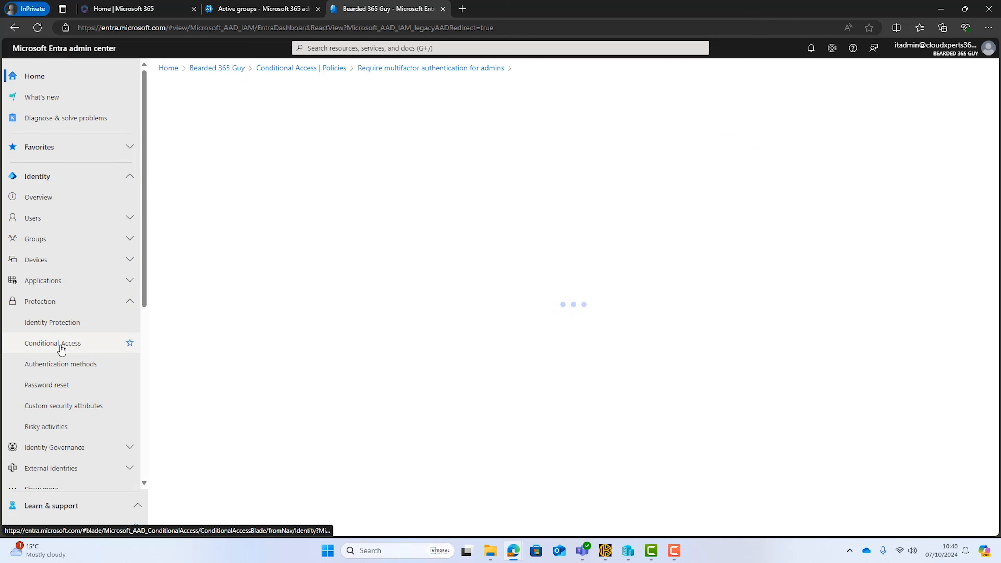
{"action": "left_click", "coordinate": [199, 145]}
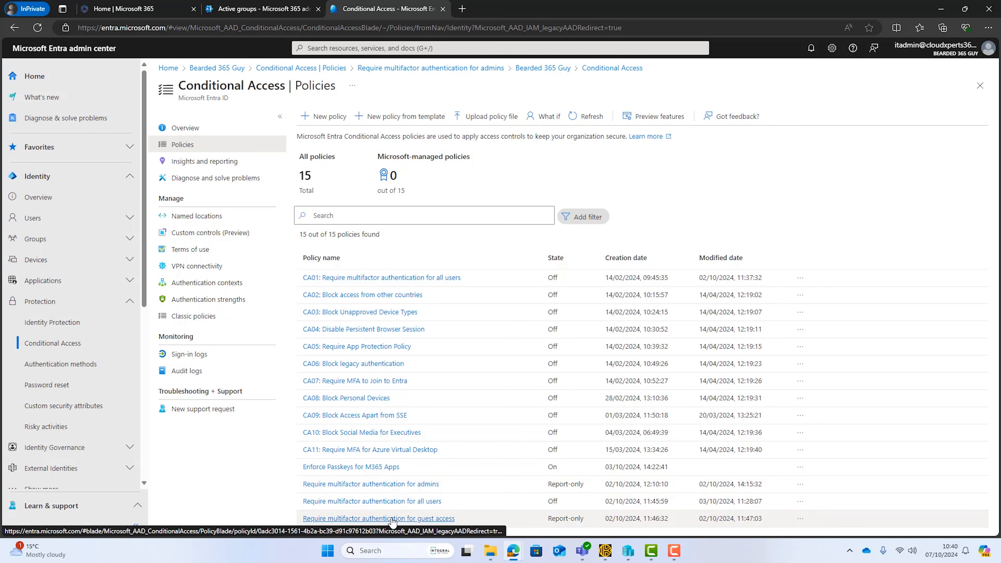
{"action": "left_click", "coordinate": [398, 485]}
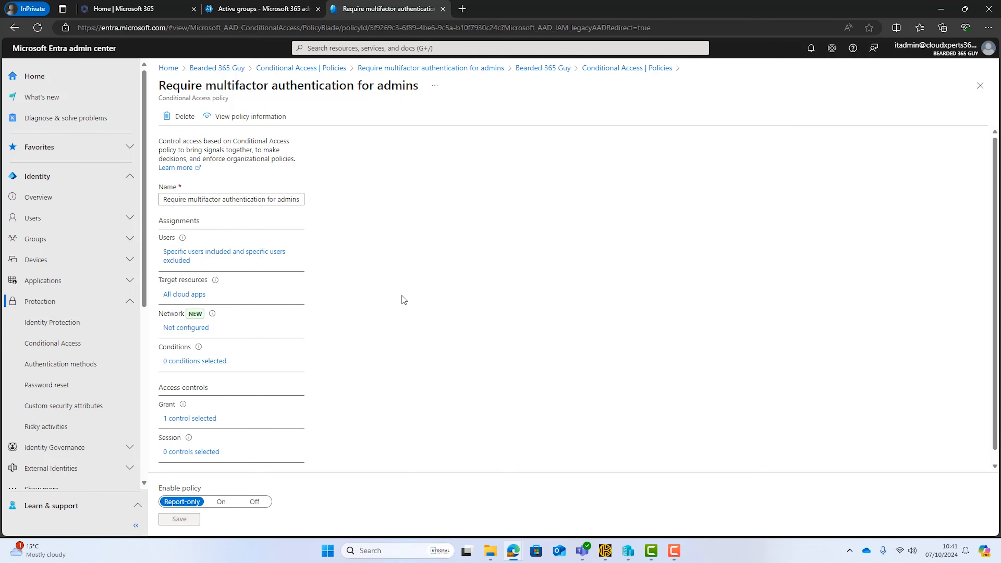
{"action": "left_click", "coordinate": [210, 255]}
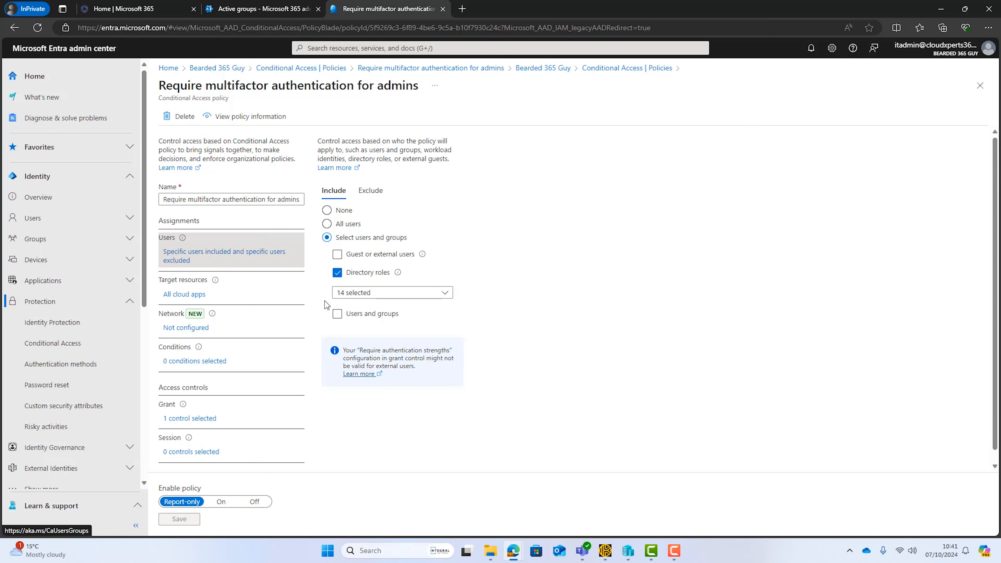
{"action": "left_click", "coordinate": [372, 191]}
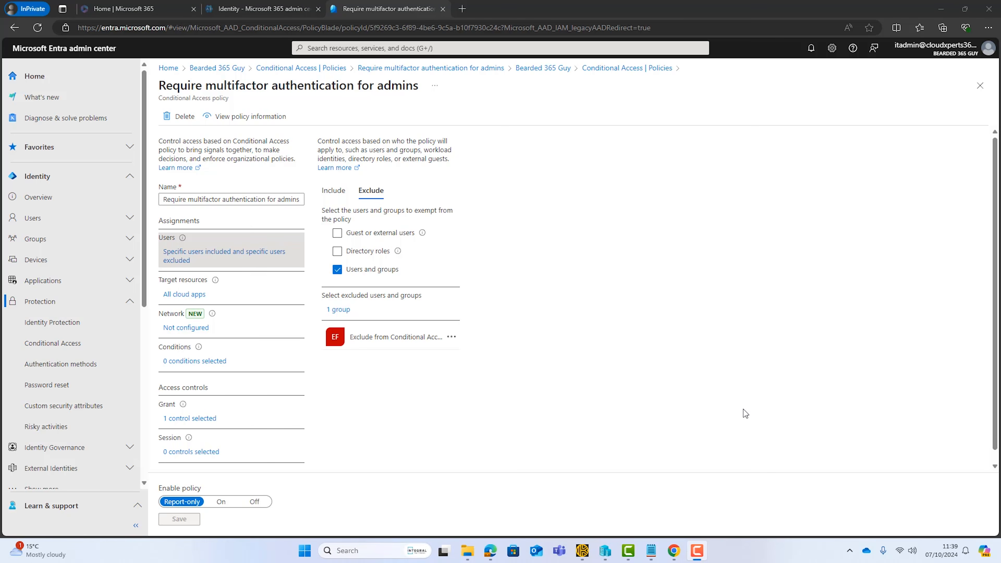
Step: Switch to the break-glass account's Chrome Incognito window and open aka.ms/mysecurityinfo in a new tab
{"action": "mouse_move", "coordinate": [674, 551]}
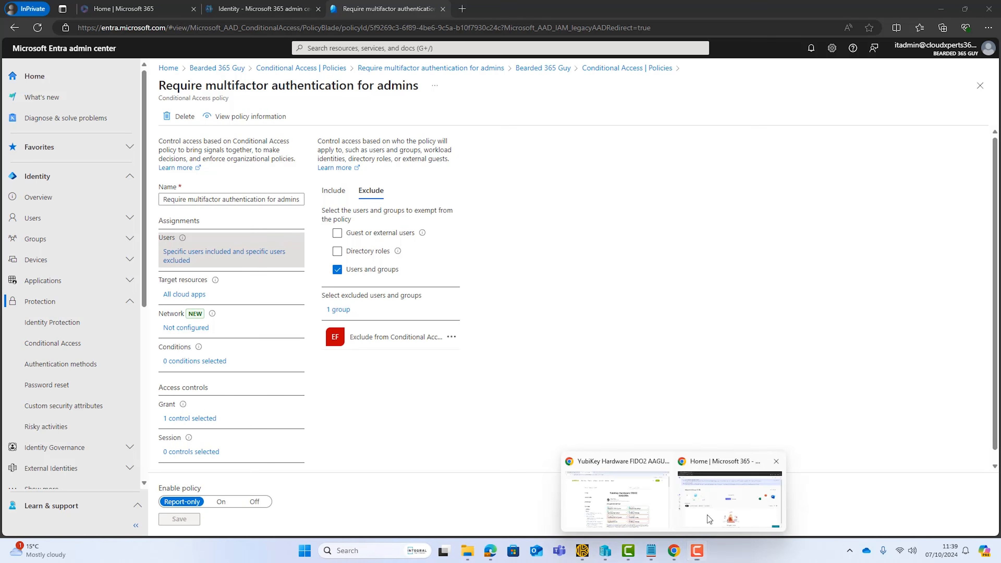
{"action": "left_click", "coordinate": [706, 515]}
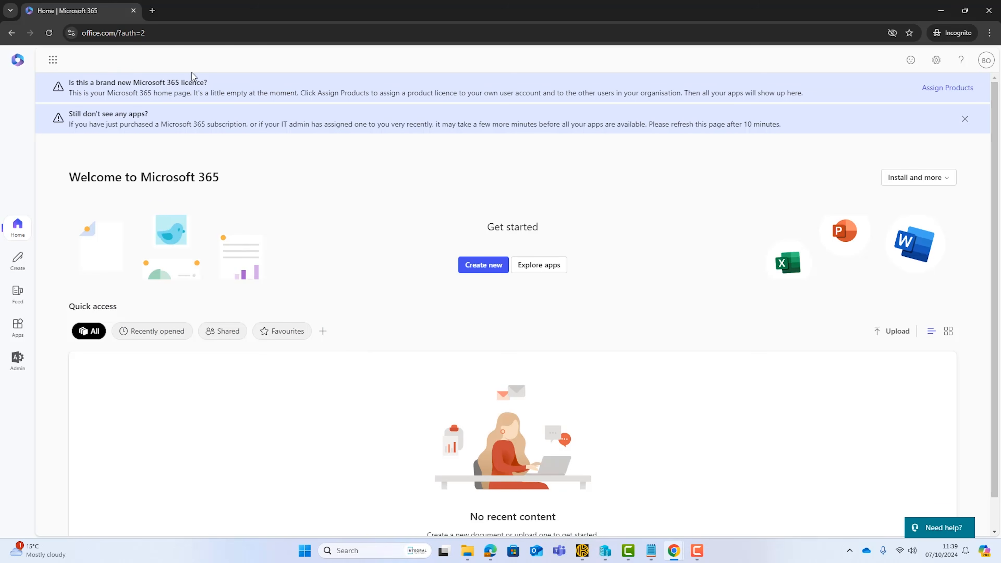
{"action": "left_click", "coordinate": [152, 11]}
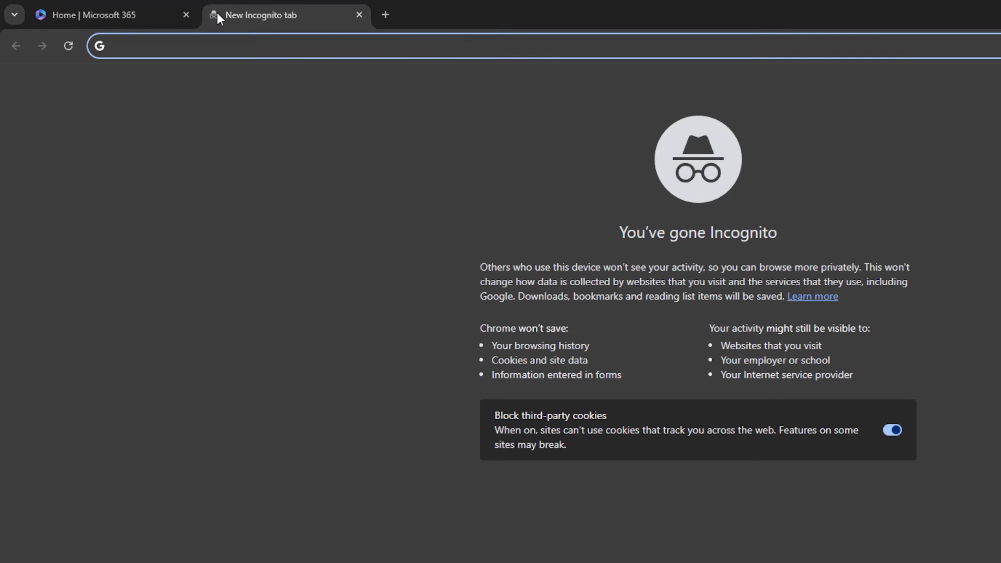
{"action": "type", "text": "aka.ms/mysecurityinfo"}
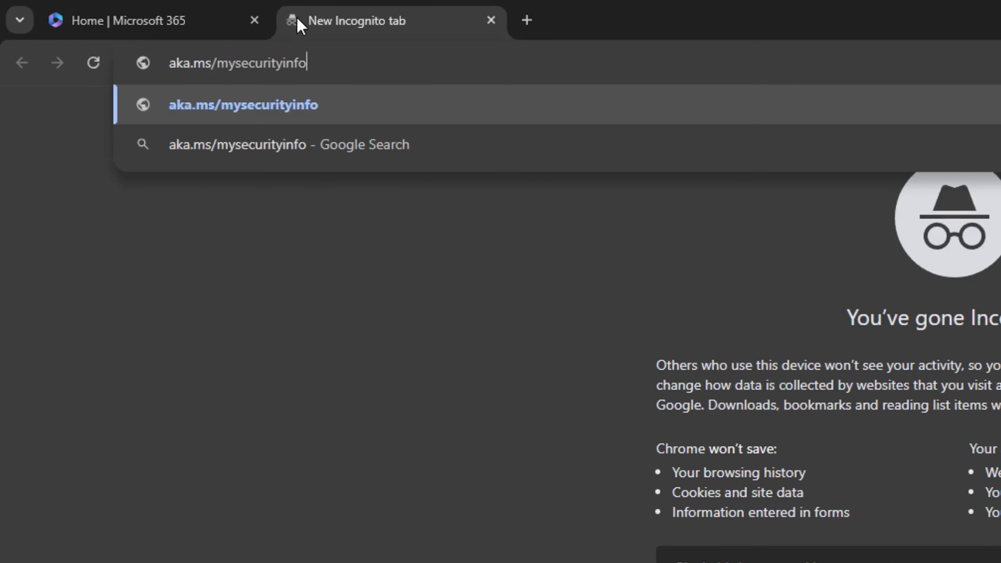
{"action": "key", "text": "Return"}
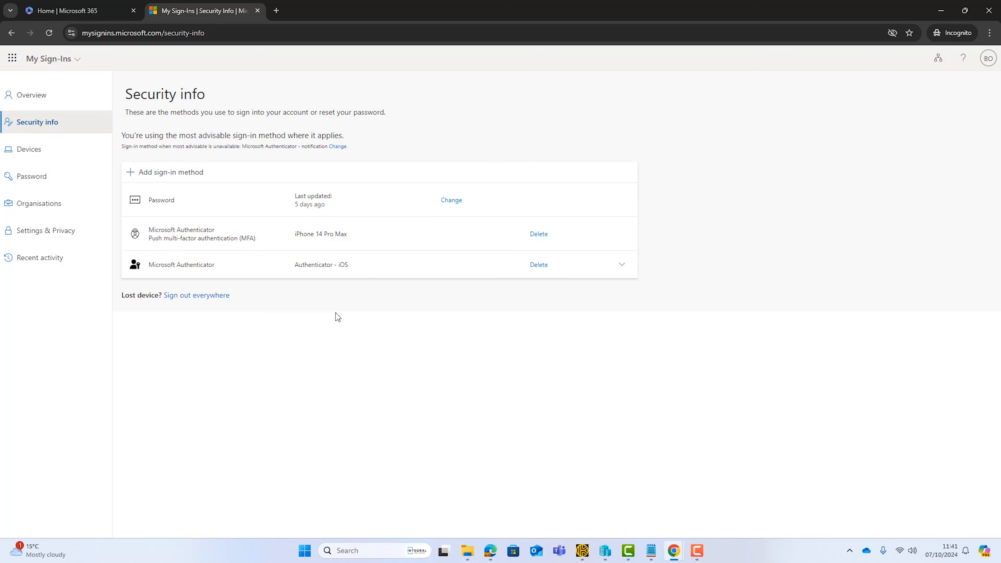
Step: View the YubiKey 5 NFC product page and copy the firmware 5.2, 5.4 model's AAGUID from Yubico's FIDO2 AAGUID table
{"action": "left_click", "coordinate": [674, 550]}
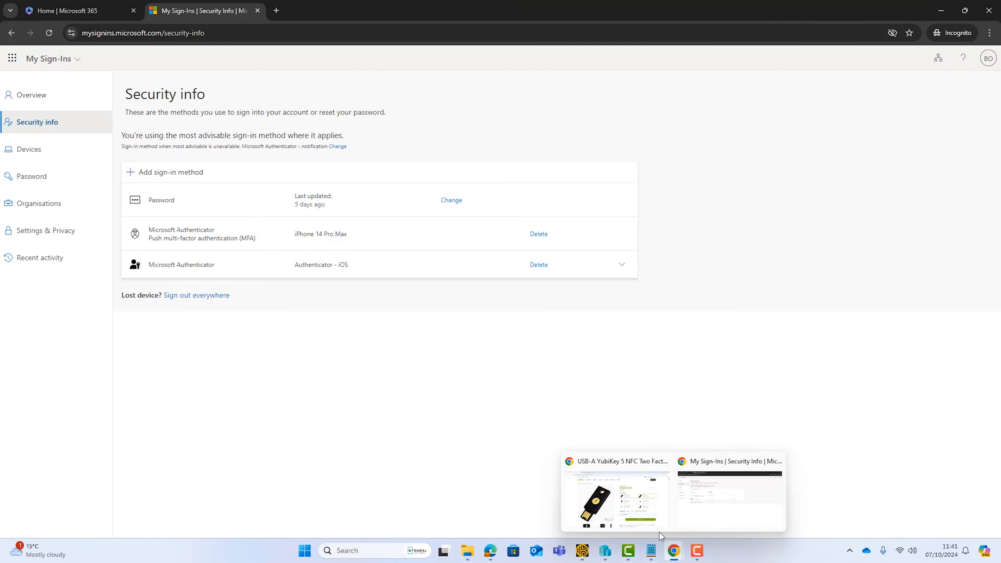
{"action": "left_click", "coordinate": [632, 508]}
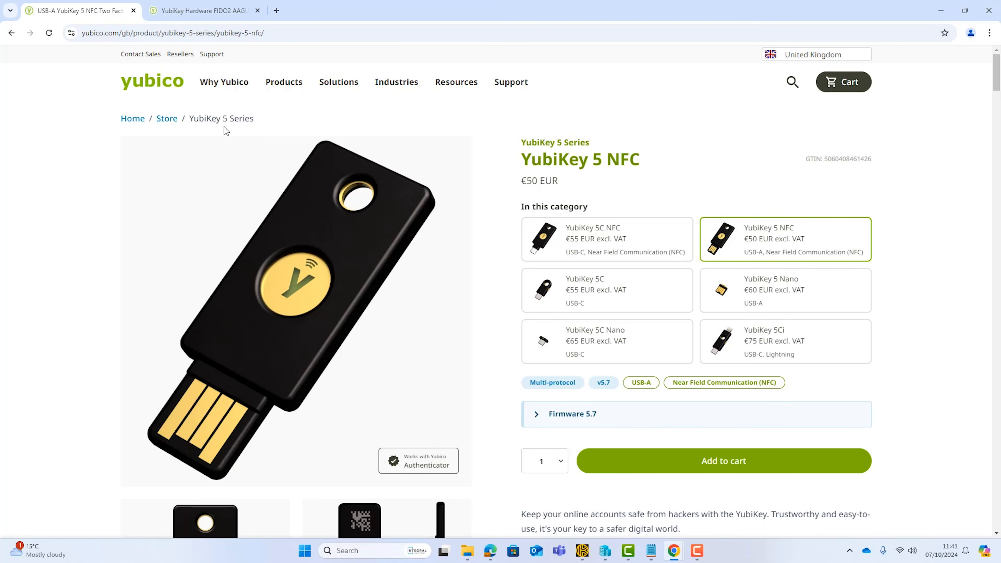
{"action": "left_click", "coordinate": [203, 14]}
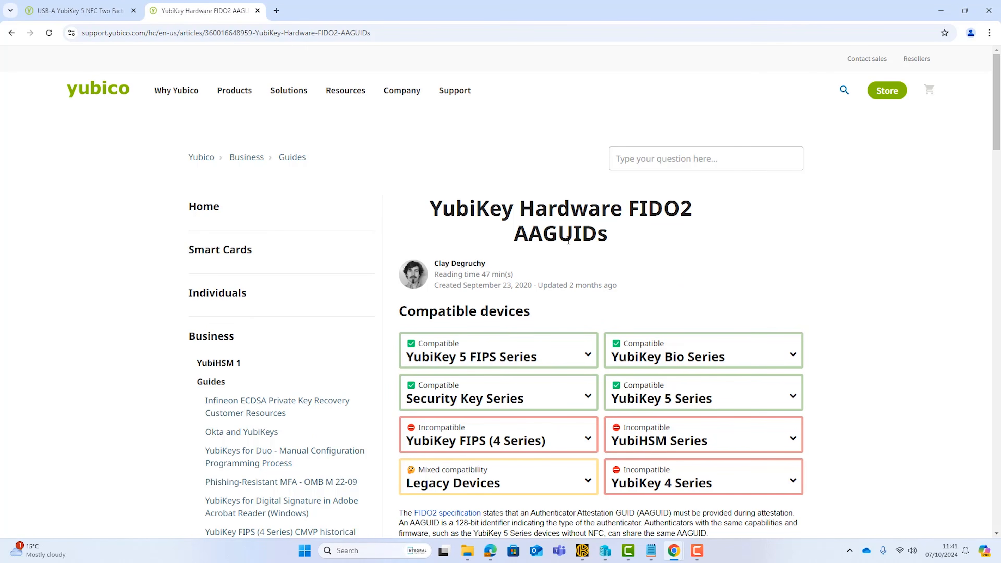
{"action": "scroll", "coordinate": [711, 275], "scroll_direction": "down", "scroll_amount": 5}
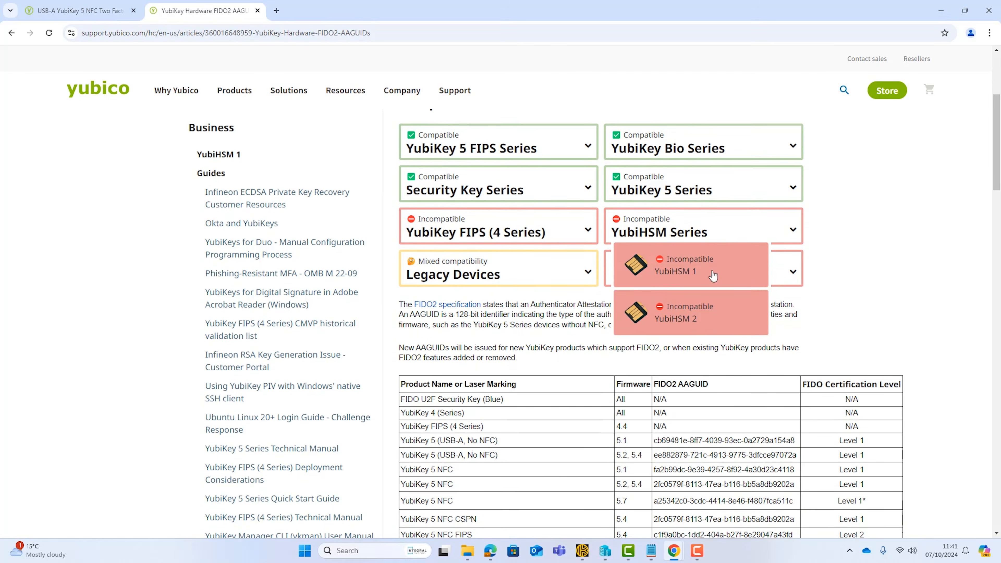
{"action": "scroll", "coordinate": [905, 269], "scroll_direction": "down", "scroll_amount": 4}
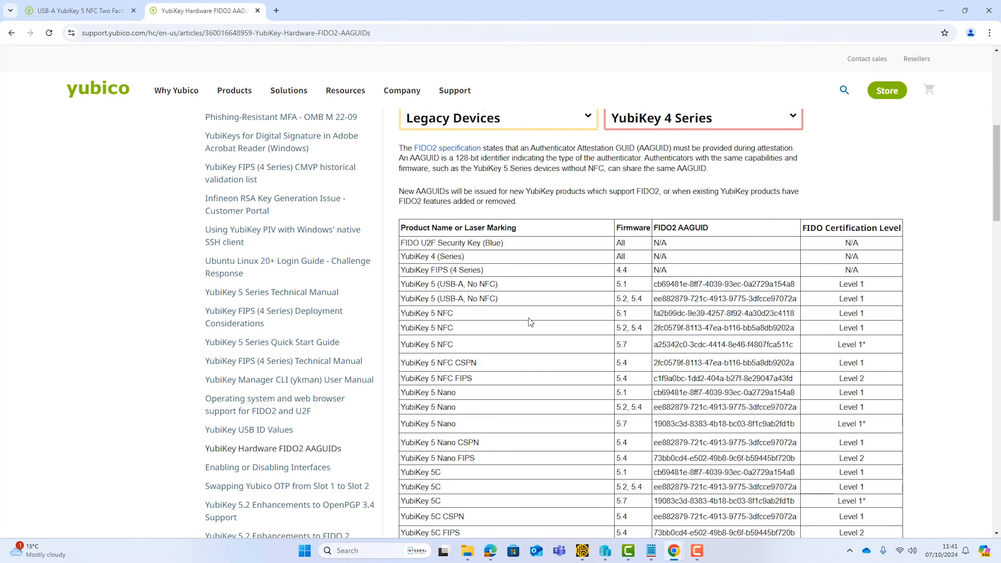
{"action": "double_click", "coordinate": [636, 328]}
{"action": "left_click_drag", "start_coordinate": [797, 331], "coordinate": [657, 329]}
{"action": "key", "text": "ctrl+c"}
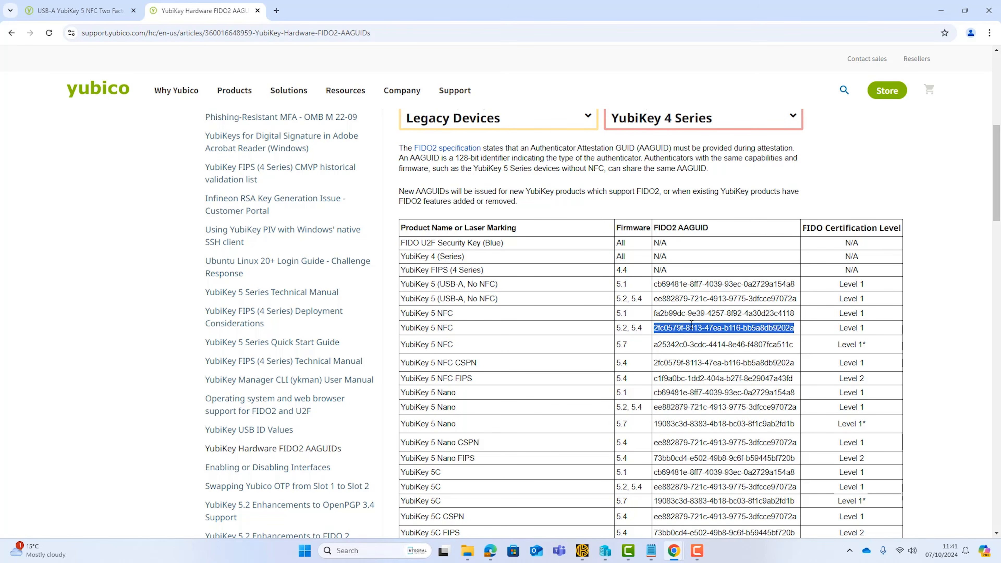
Step: Switch to the Entra admin center in Edge and view the Passkey (FIDO2) method's key restriction configuration
{"action": "mouse_move", "coordinate": [489, 546]}
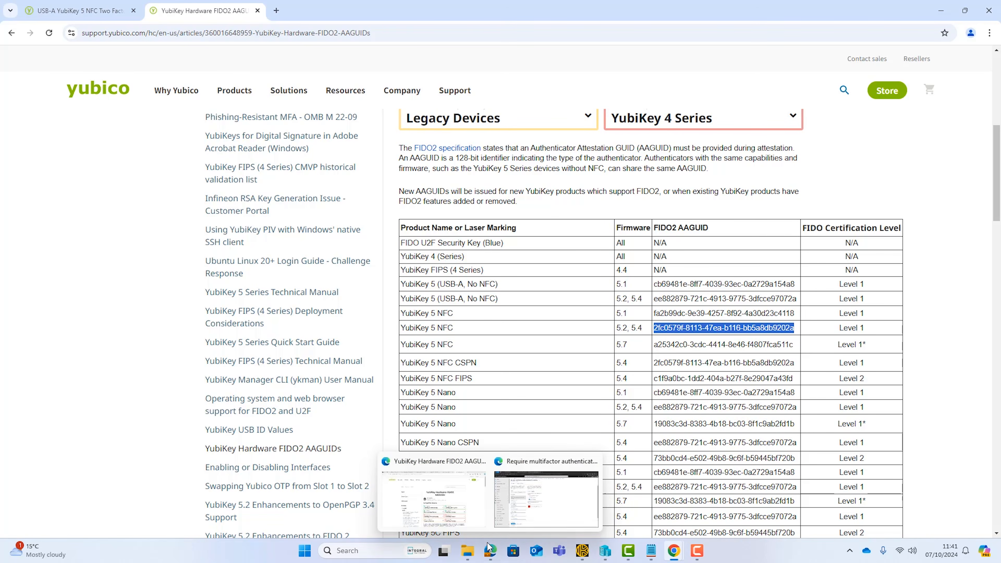
{"action": "left_click", "coordinate": [531, 504]}
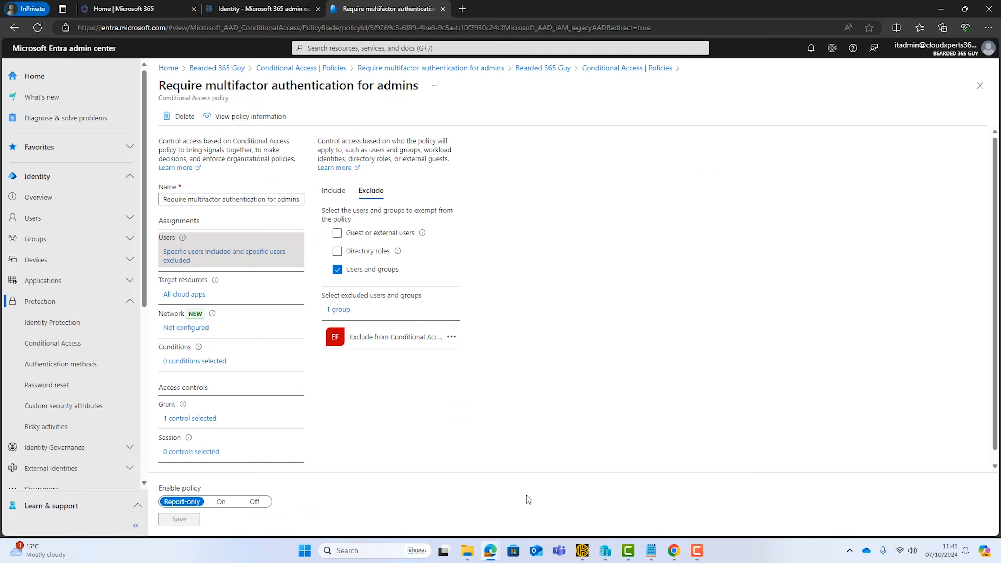
{"action": "left_click", "coordinate": [73, 367]}
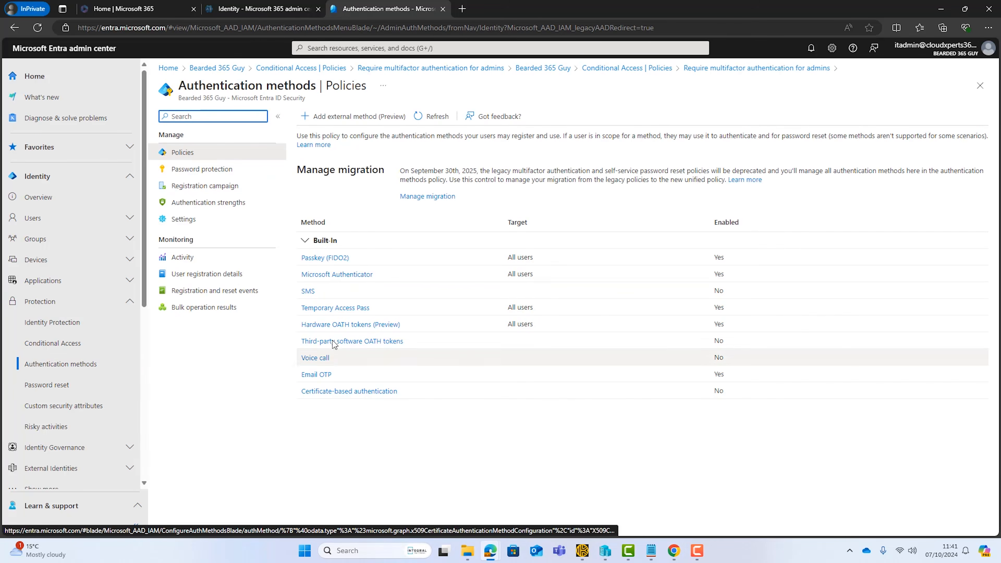
{"action": "left_click", "coordinate": [330, 259]}
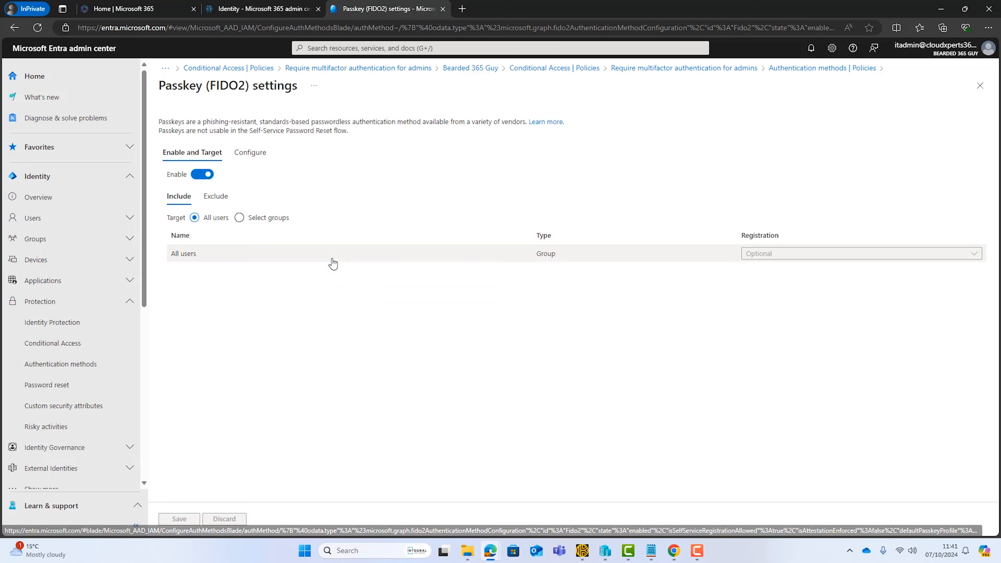
{"action": "left_click", "coordinate": [248, 153]}
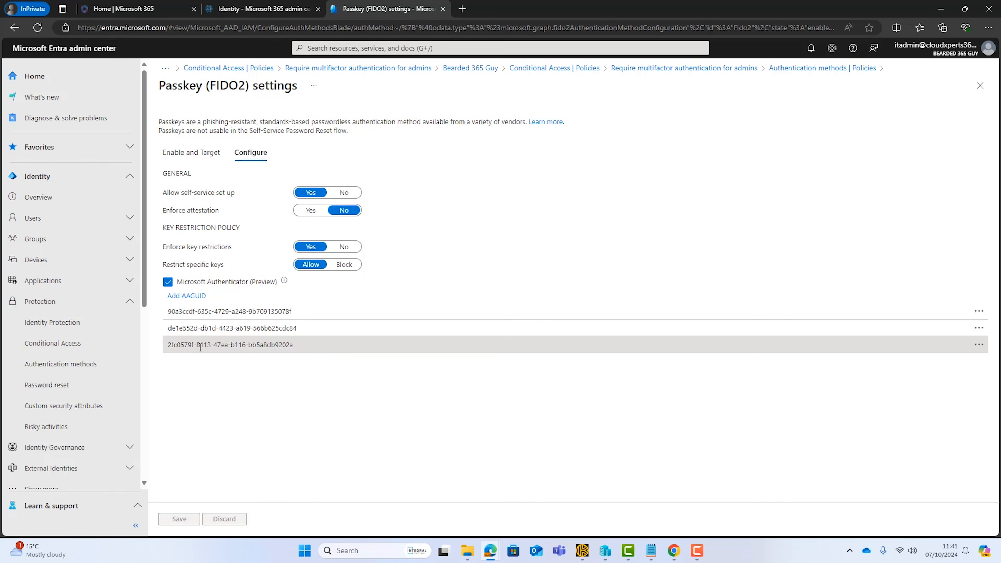
{"action": "left_click", "coordinate": [186, 296]}
{"action": "key", "text": "ctrl+v"}
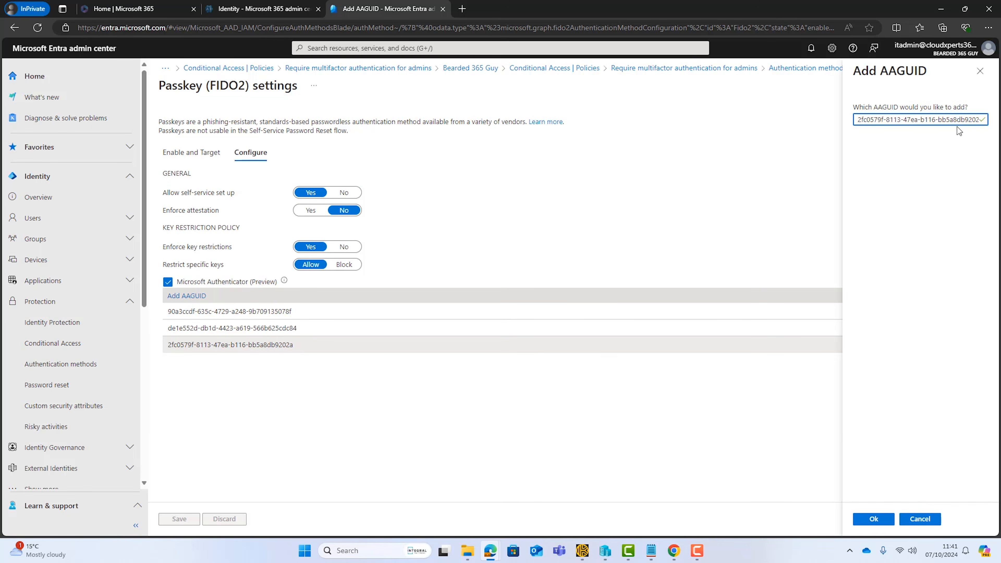
{"action": "left_click", "coordinate": [977, 71]}
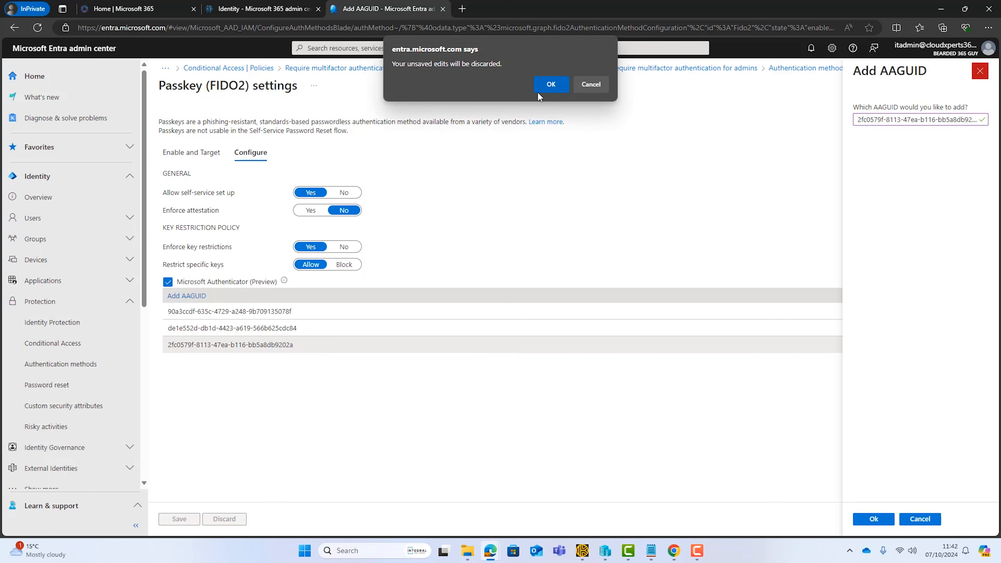
{"action": "left_click", "coordinate": [550, 81]}
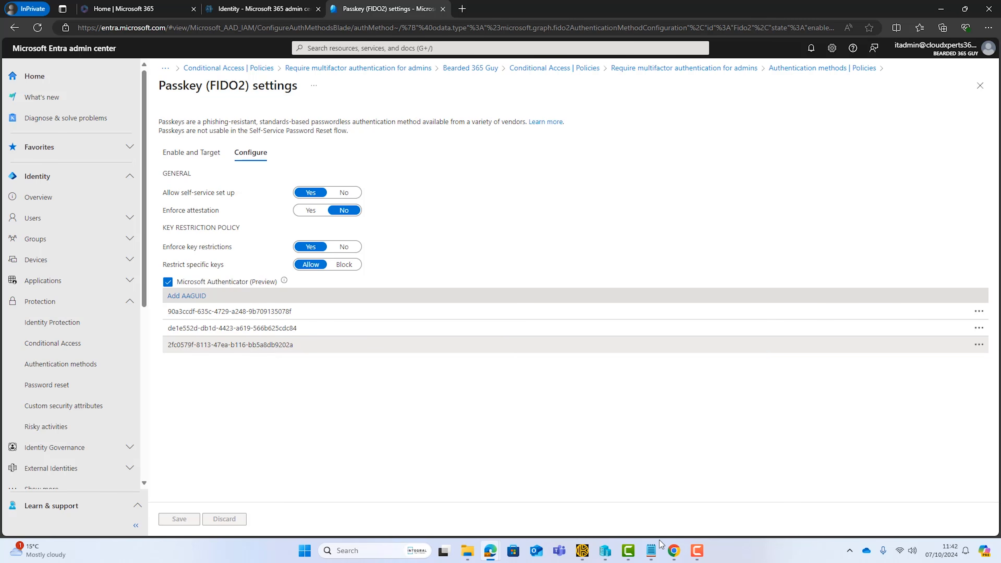
Step: Switch to the break-glass account's Chrome Incognito window, add Security key as a sign-in method and proceed through the sign-in check
{"action": "mouse_move", "coordinate": [674, 550]}
{"action": "left_click", "coordinate": [696, 526]}
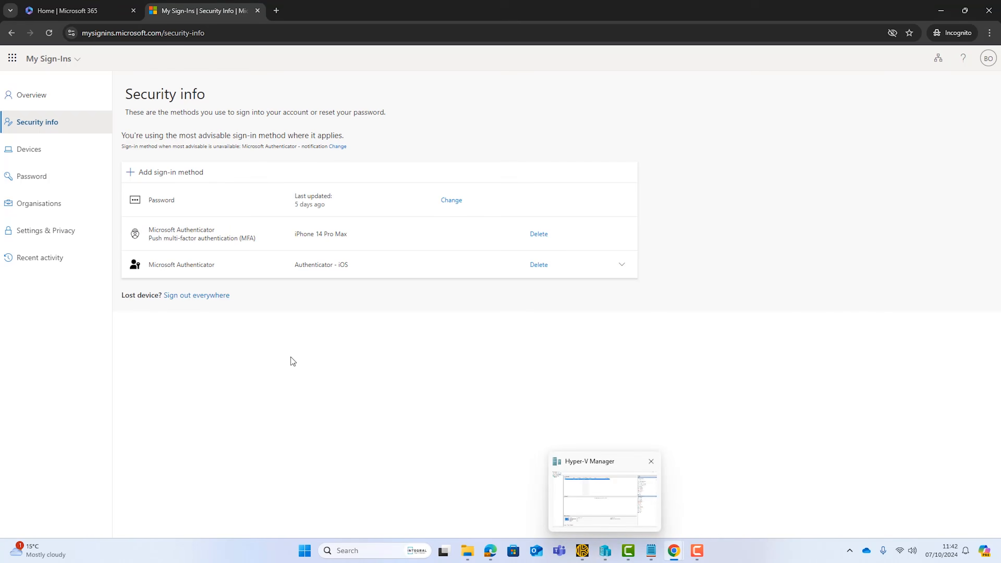
{"action": "left_click", "coordinate": [189, 176]}
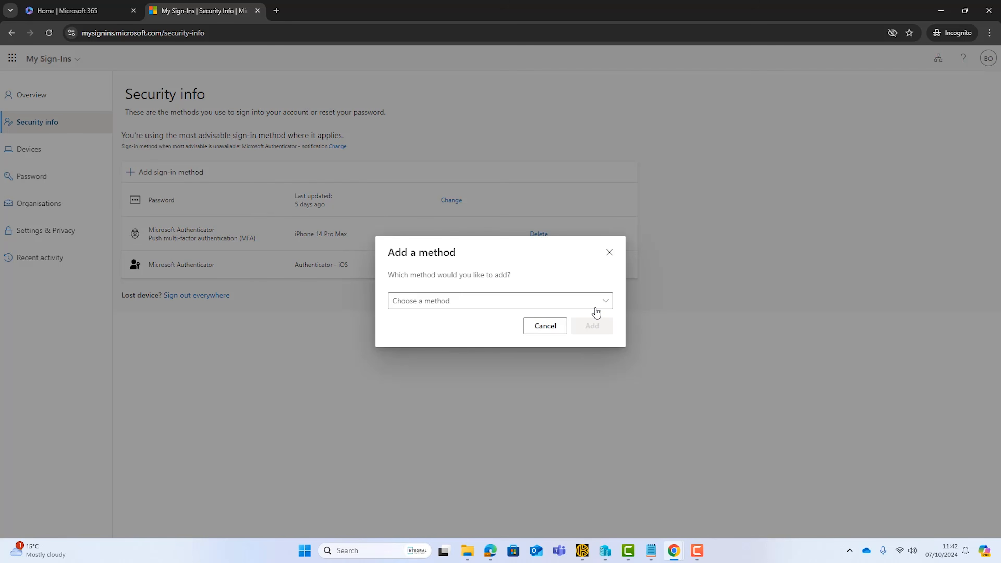
{"action": "left_click", "coordinate": [607, 306]}
{"action": "left_click", "coordinate": [450, 375]}
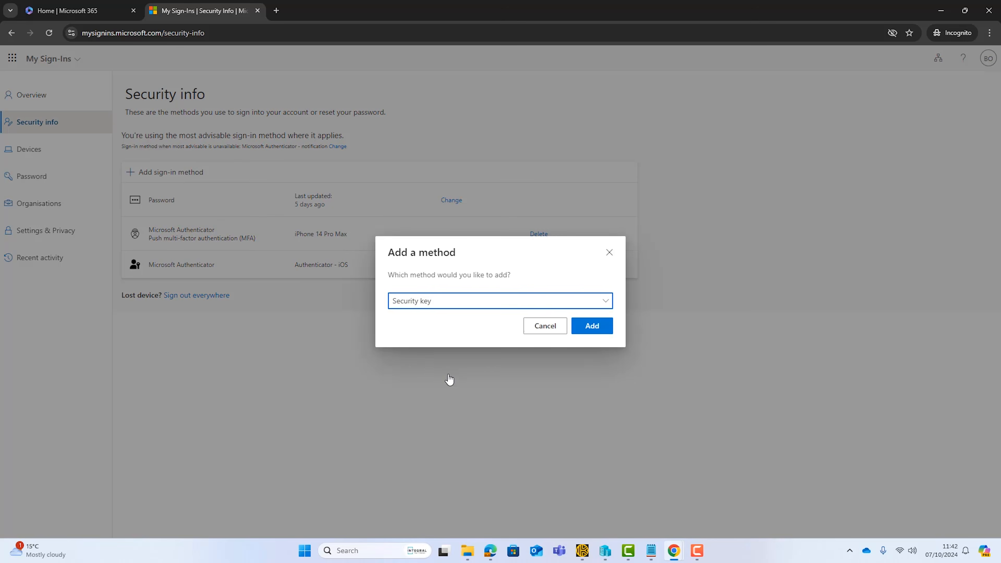
{"action": "left_click", "coordinate": [594, 328]}
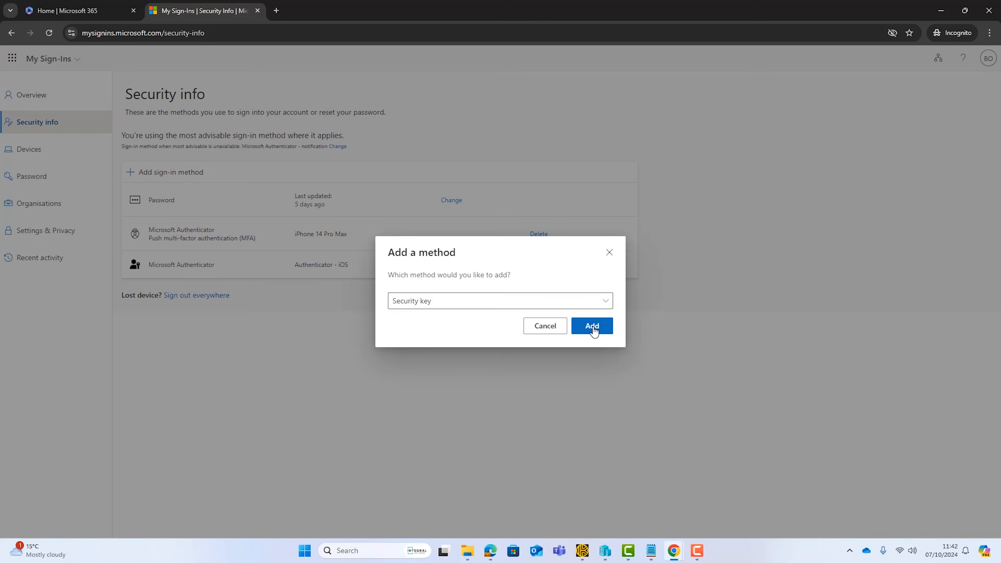
{"action": "left_click", "coordinate": [592, 320]}
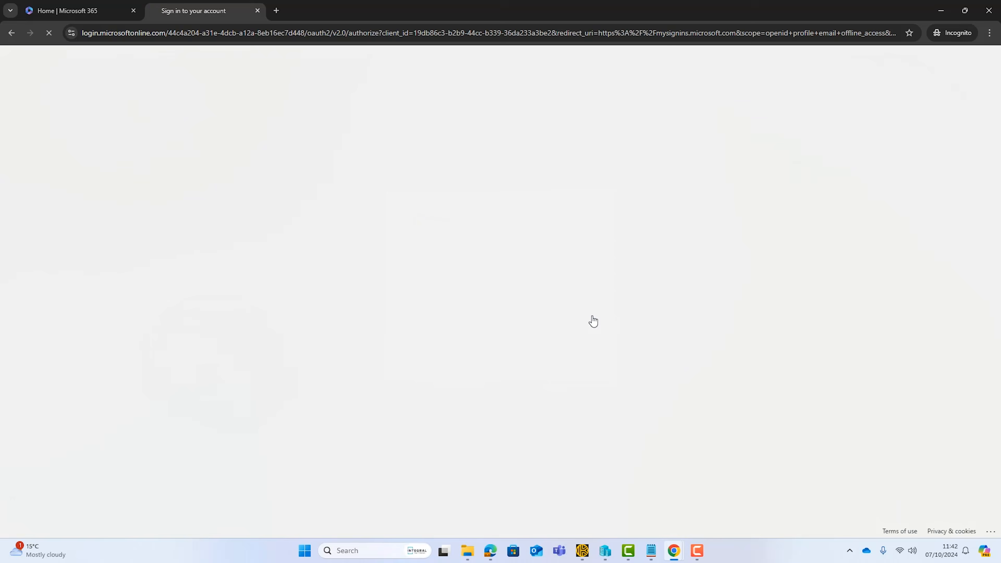
{"action": "left_click", "coordinate": [480, 284]}
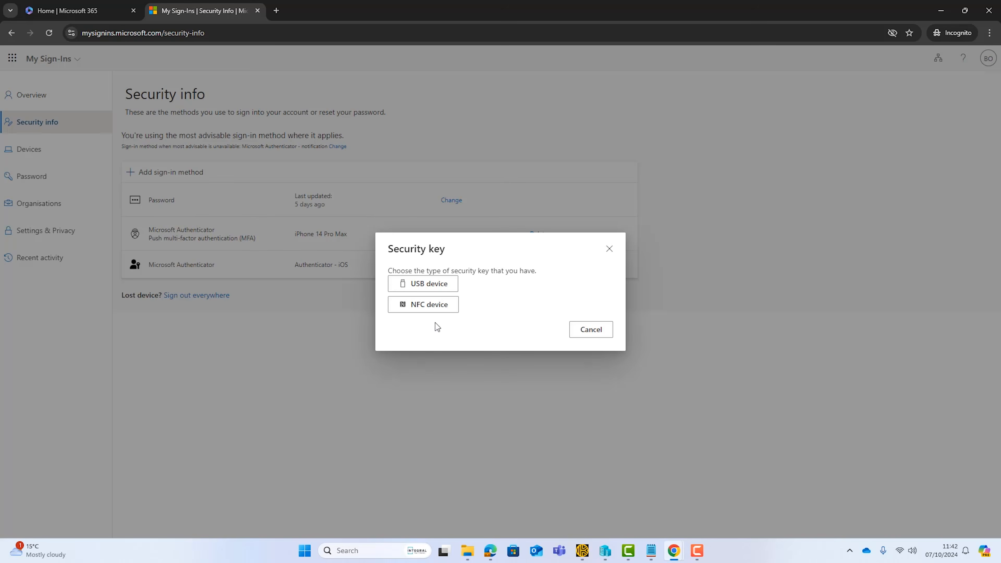
Step: Choose NFC device as the security key type and allow login.microsoft.com to create a credential on the key
{"action": "left_click", "coordinate": [424, 311]}
{"action": "left_click", "coordinate": [592, 336]}
{"action": "left_click", "coordinate": [459, 316]}
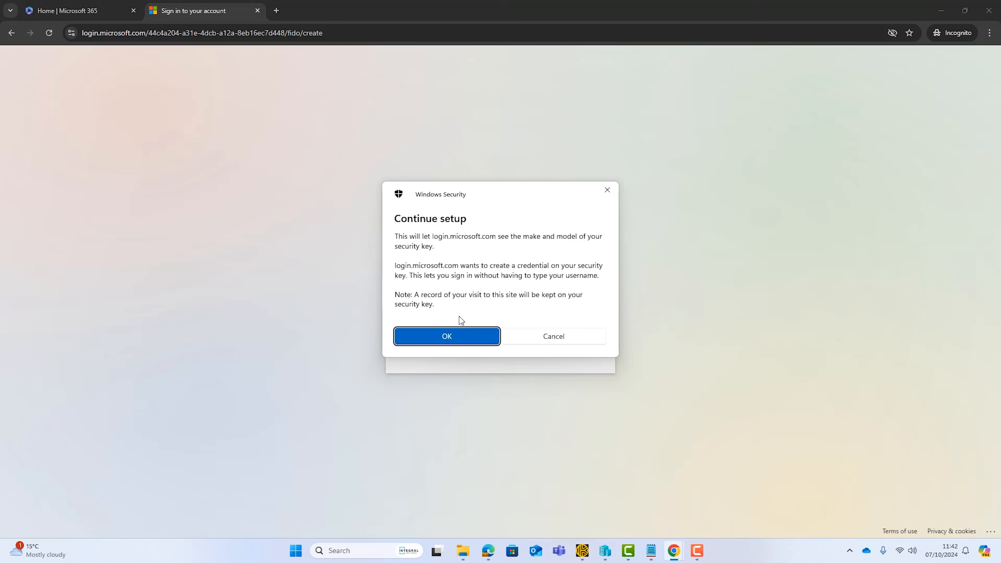
{"action": "left_click", "coordinate": [457, 336]}
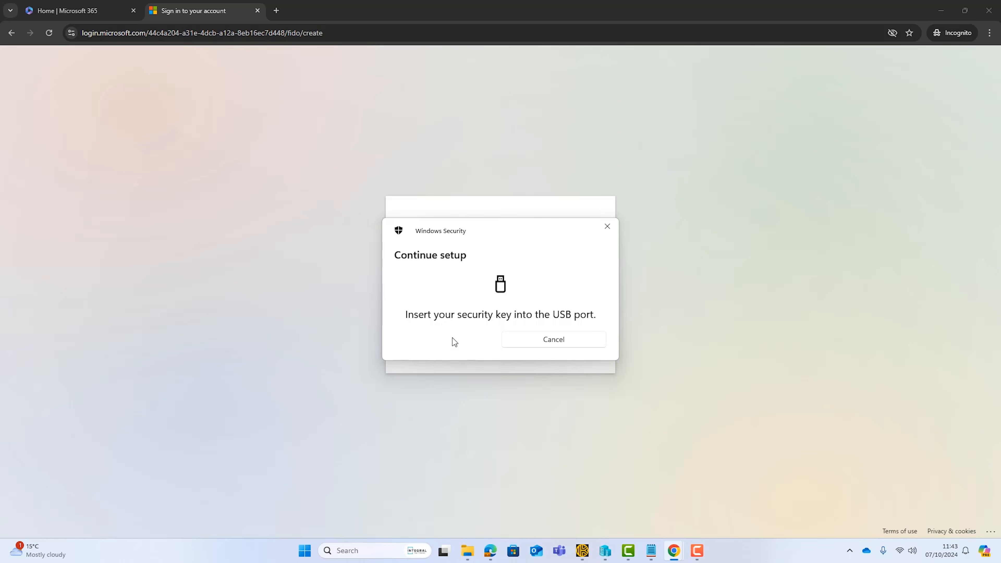
Step: Enter the security key PIN and complete the passkey setup on the key
{"action": "type", "text": "••"}
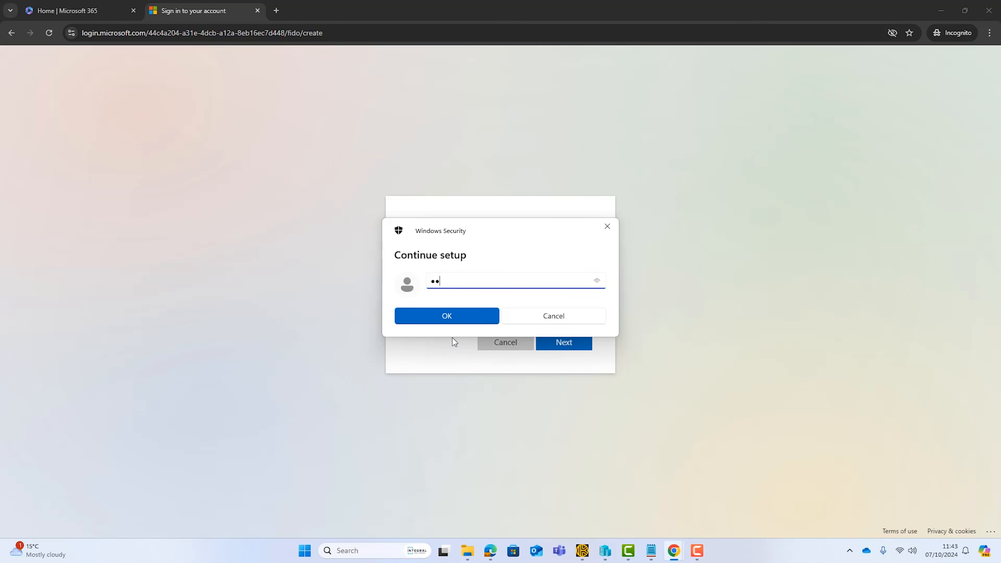
{"action": "type", "text": "••••••"}
{"action": "left_click", "coordinate": [450, 320]}
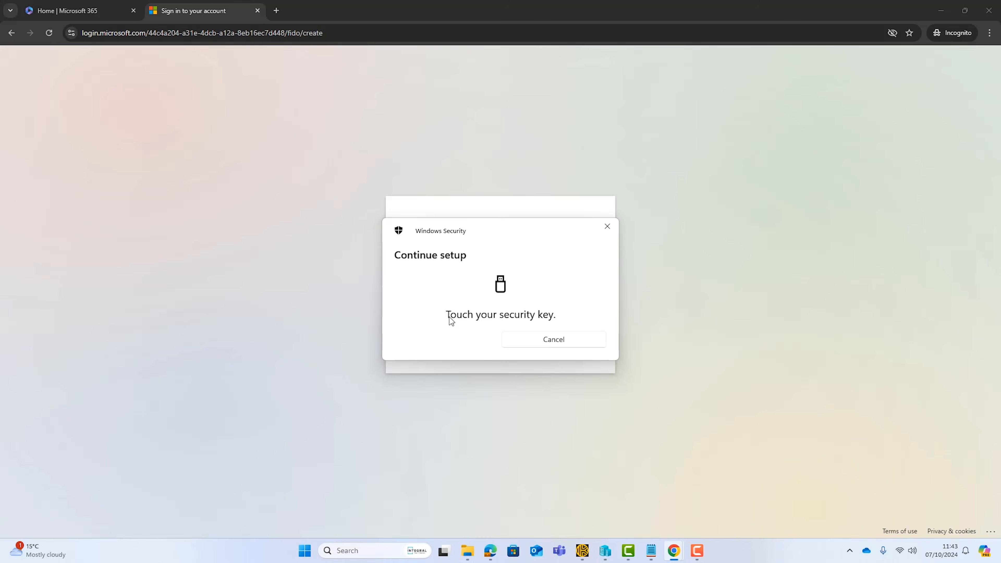
{"action": "left_click", "coordinate": [544, 302]}
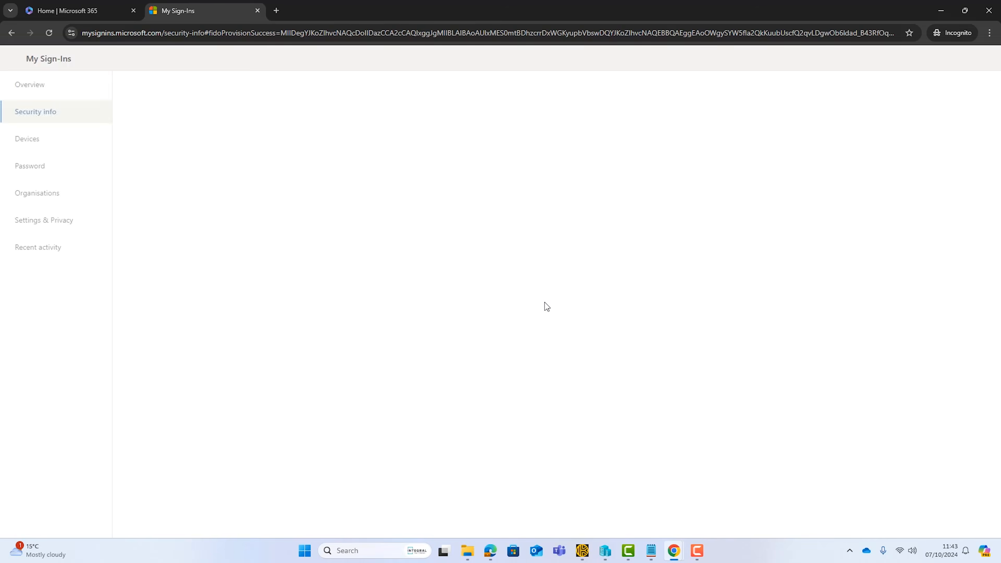
Step: Name the new security key "Yubikey - Kept in Safe" and submit the name
{"action": "type", "text": "Yubikey - Kept in Safe"}
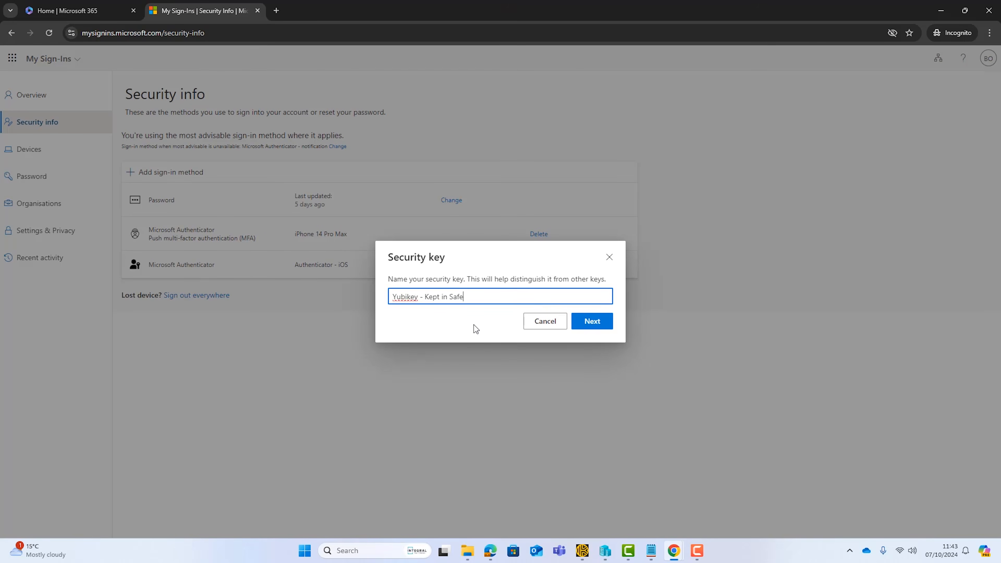
{"action": "left_click", "coordinate": [589, 325]}
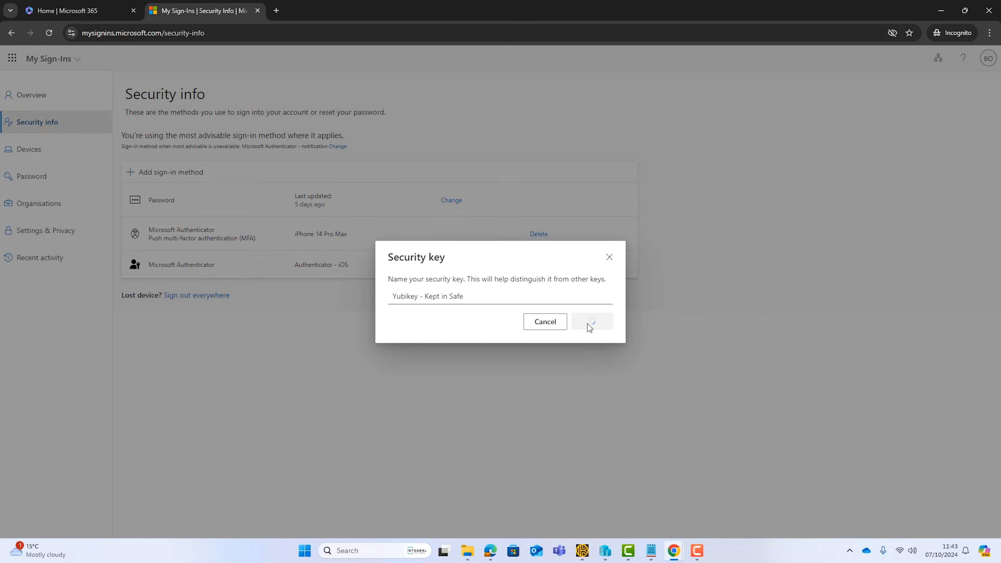